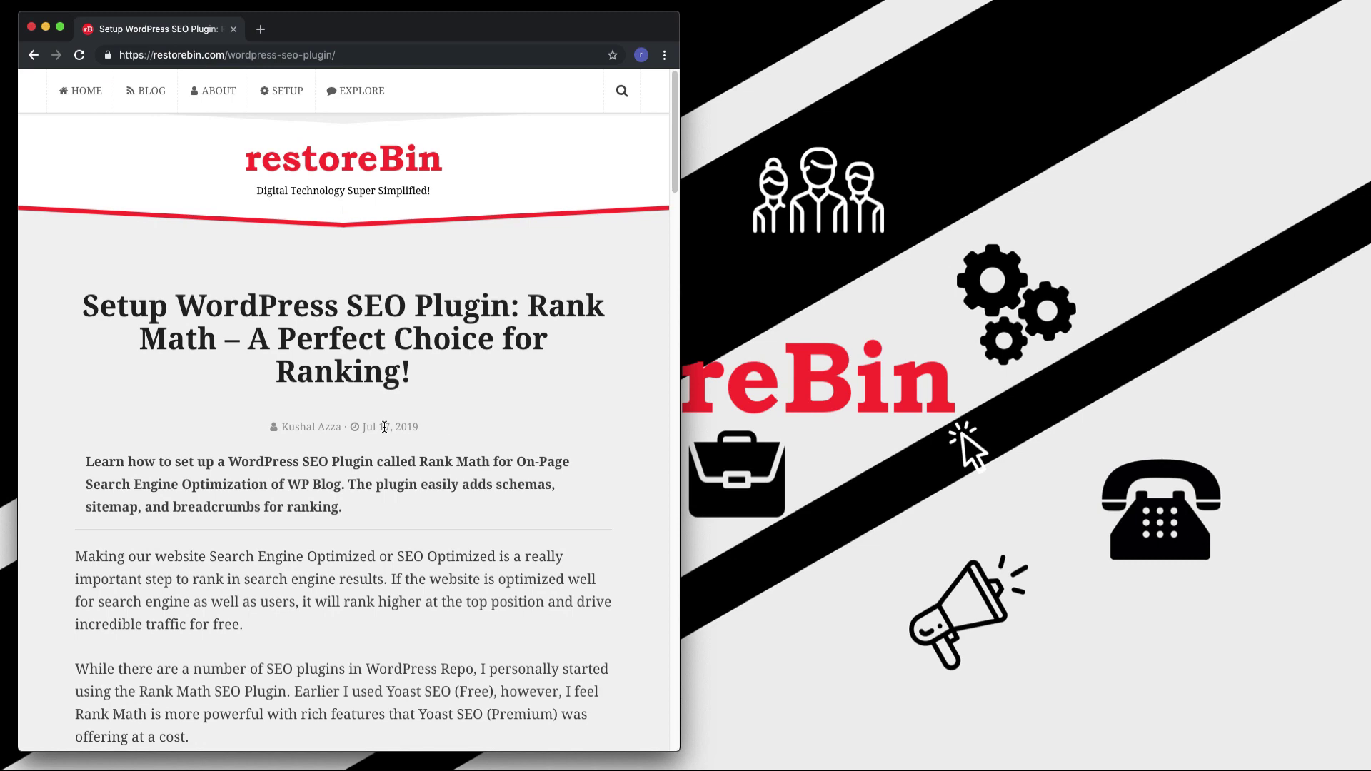
Scroll the restoreBin Rank Math article down to its Table of Contents
scroll(509, 376, down, 4)
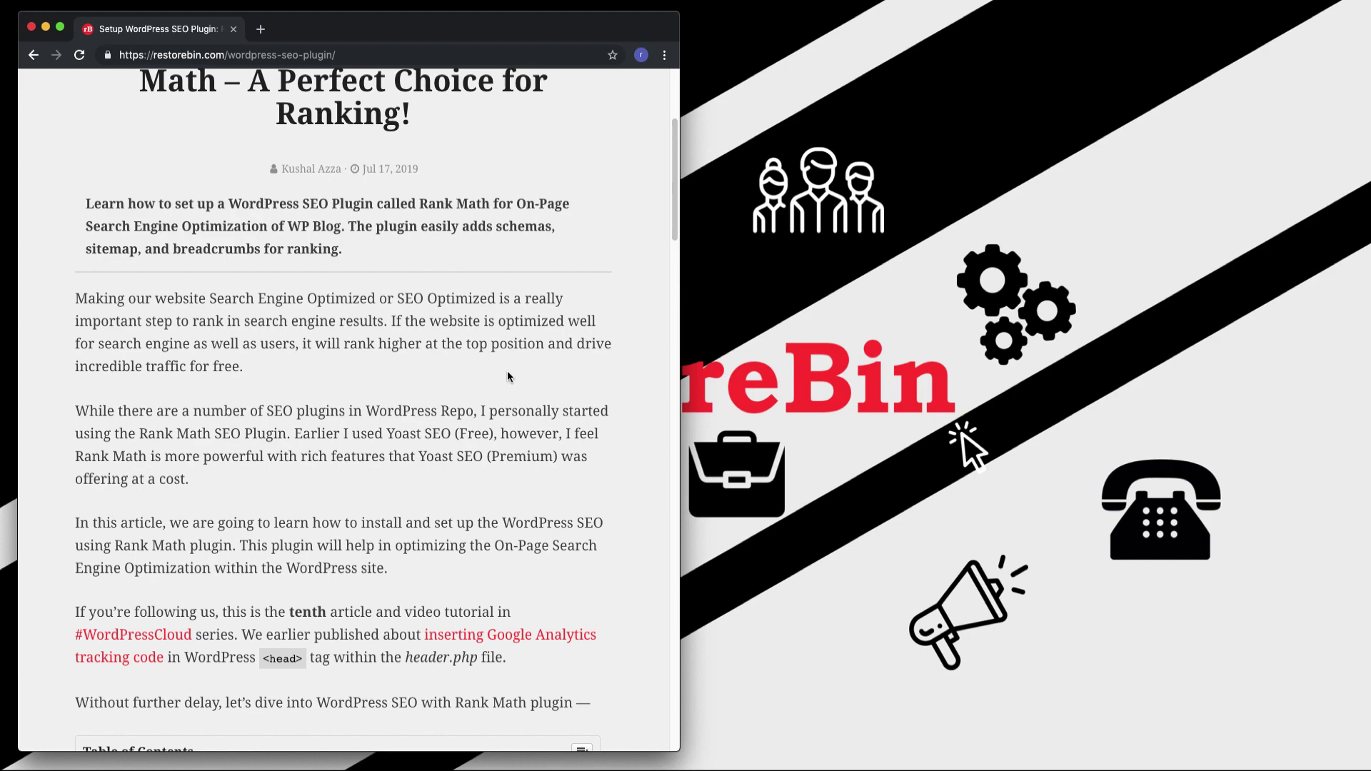
scroll(507, 376, down, 4)
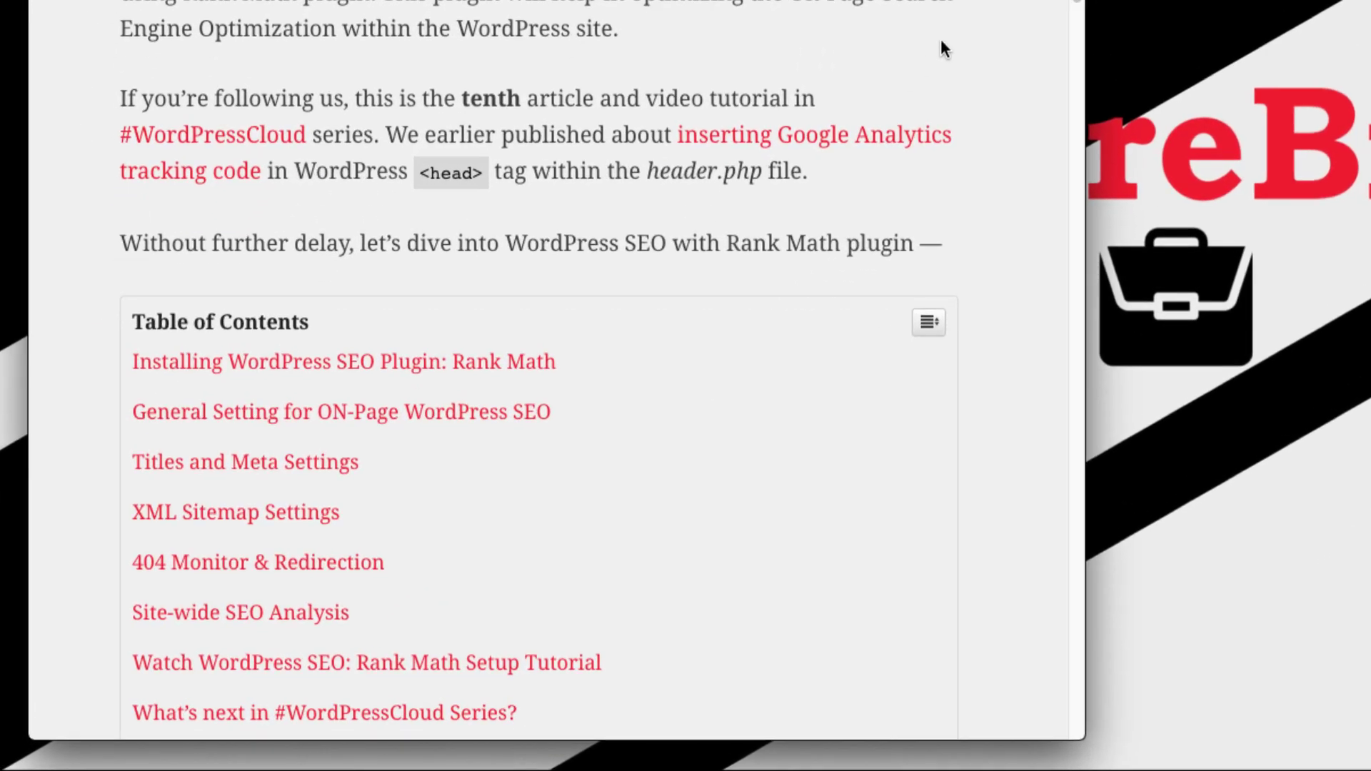
scroll(543, 386, down, 2)
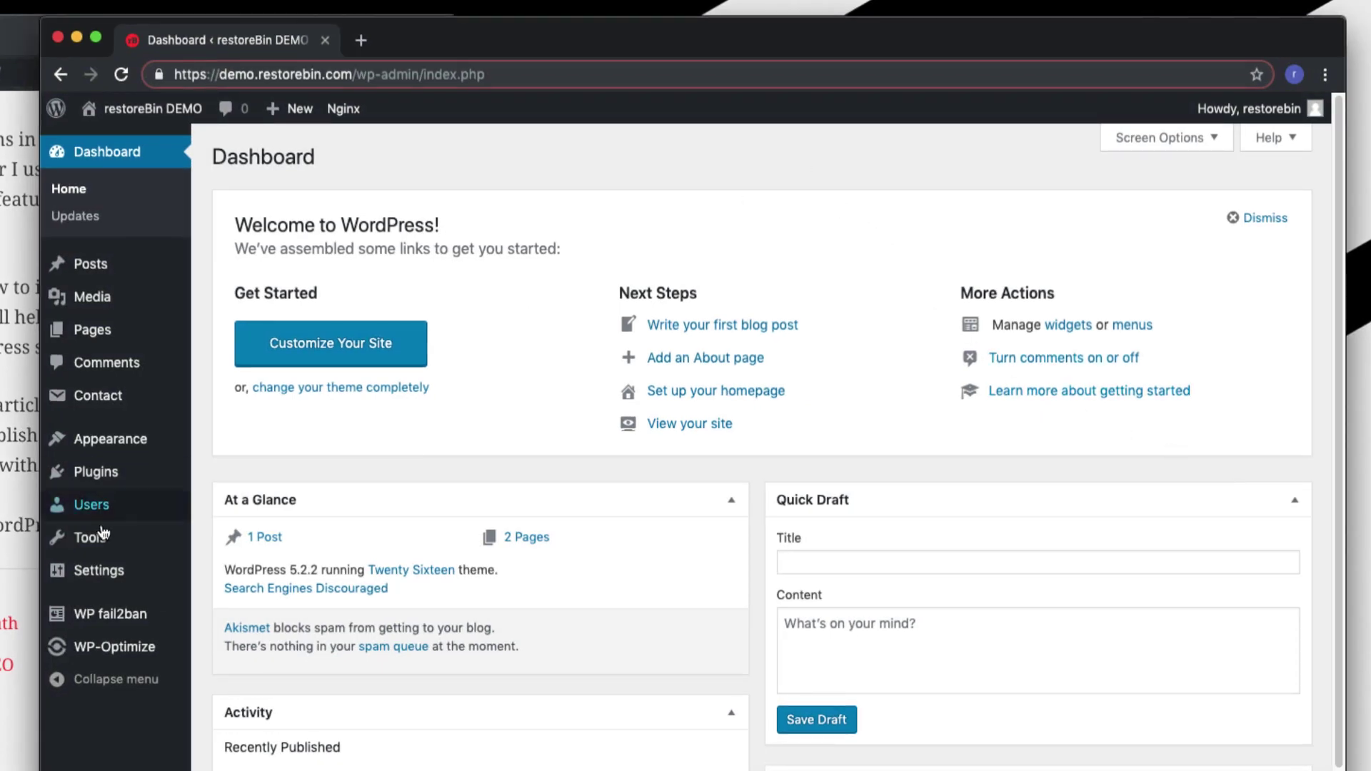
Search Add New plugins for 'rank math', then install and activate WordPress SEO Plugin – Rank Math
mouse_move(100, 473)
click(271, 504)
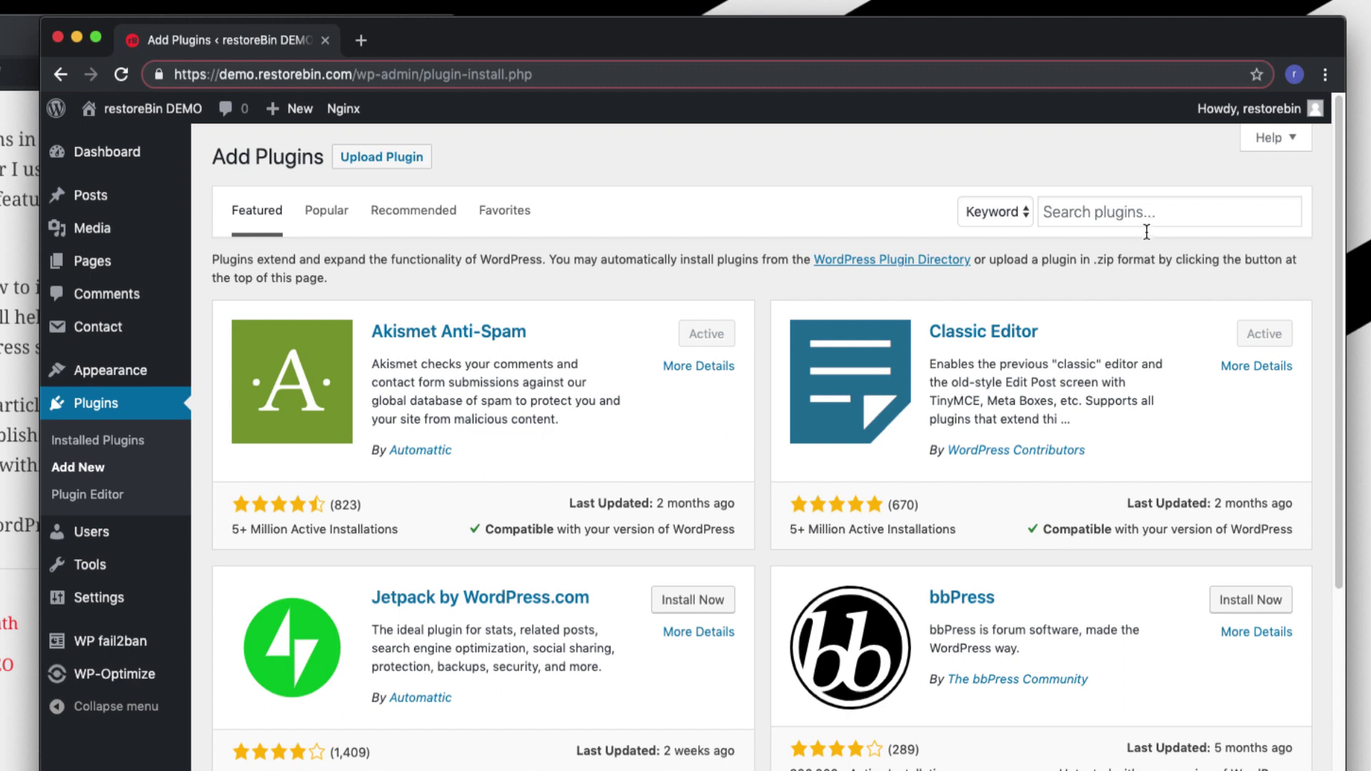
click(1142, 210)
text(r)
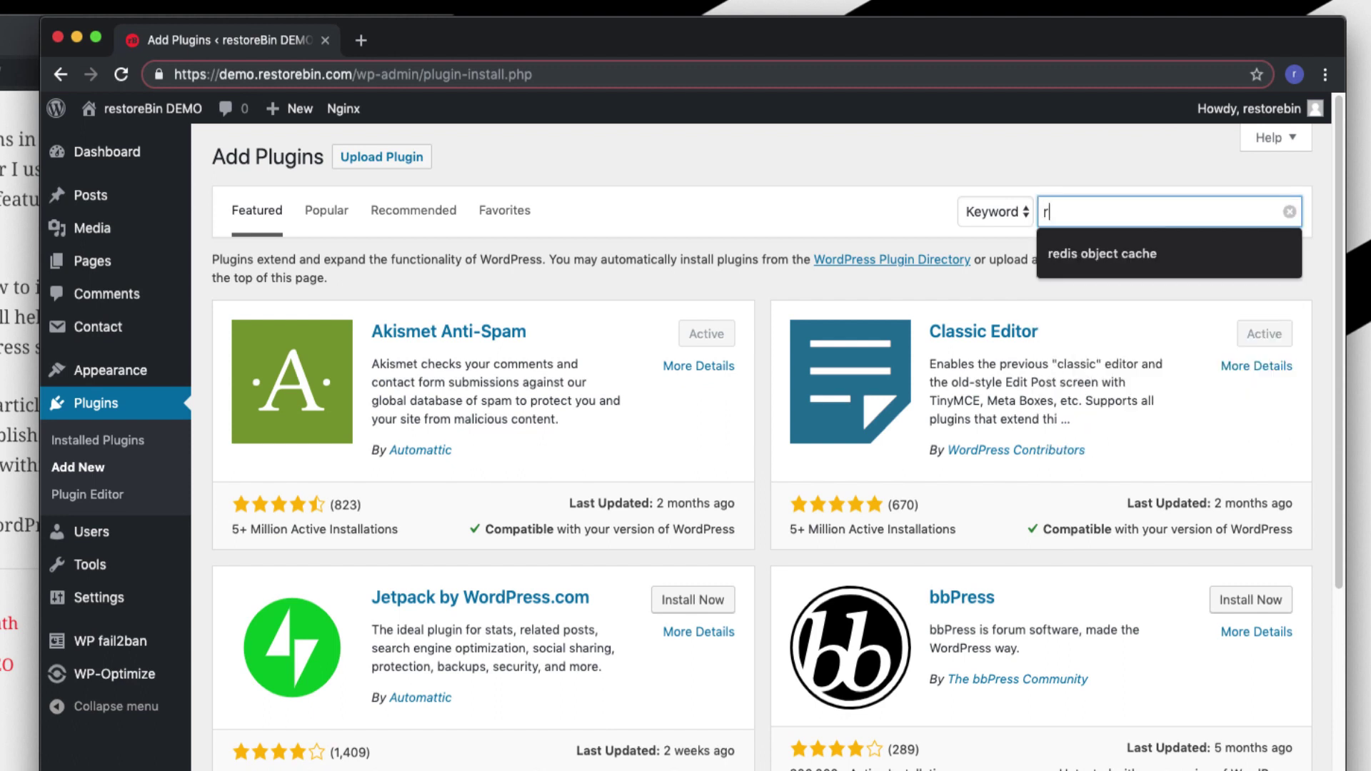
text(ank)
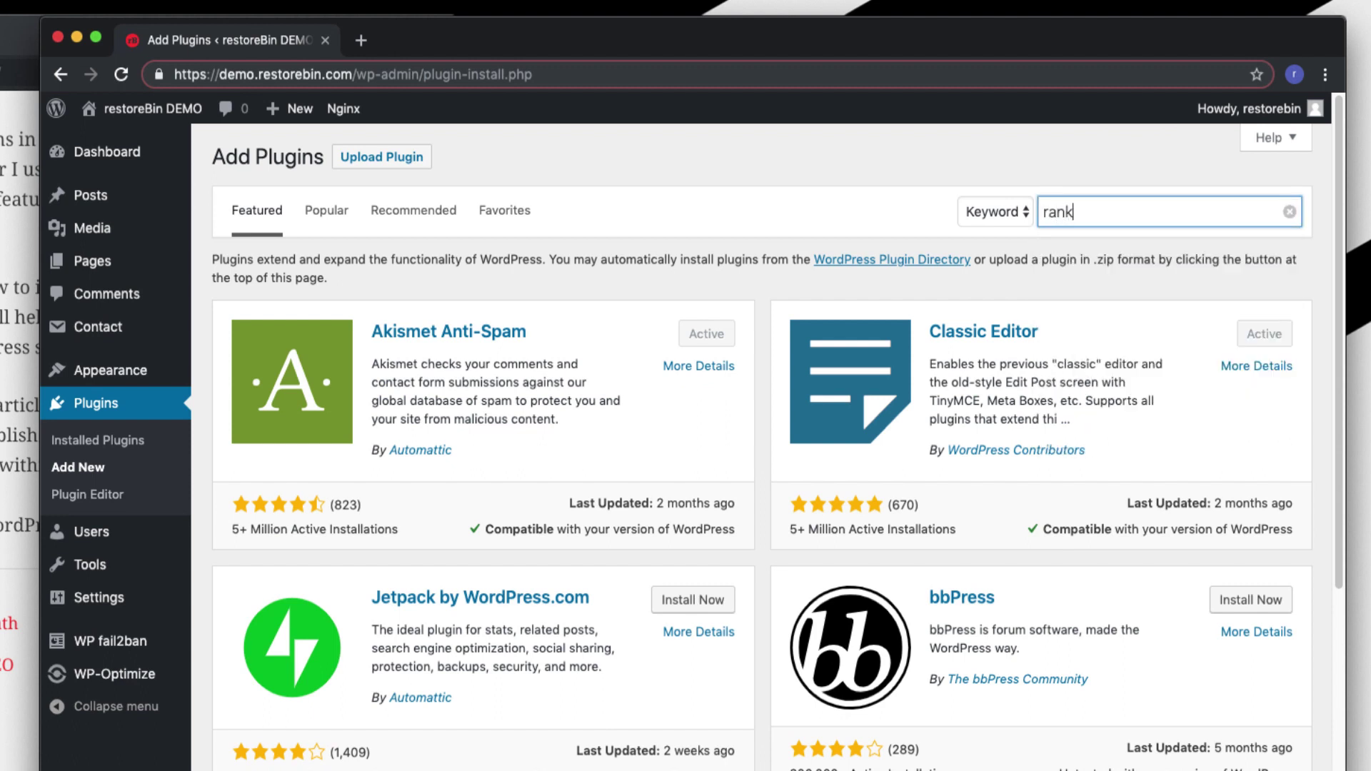
text( math)
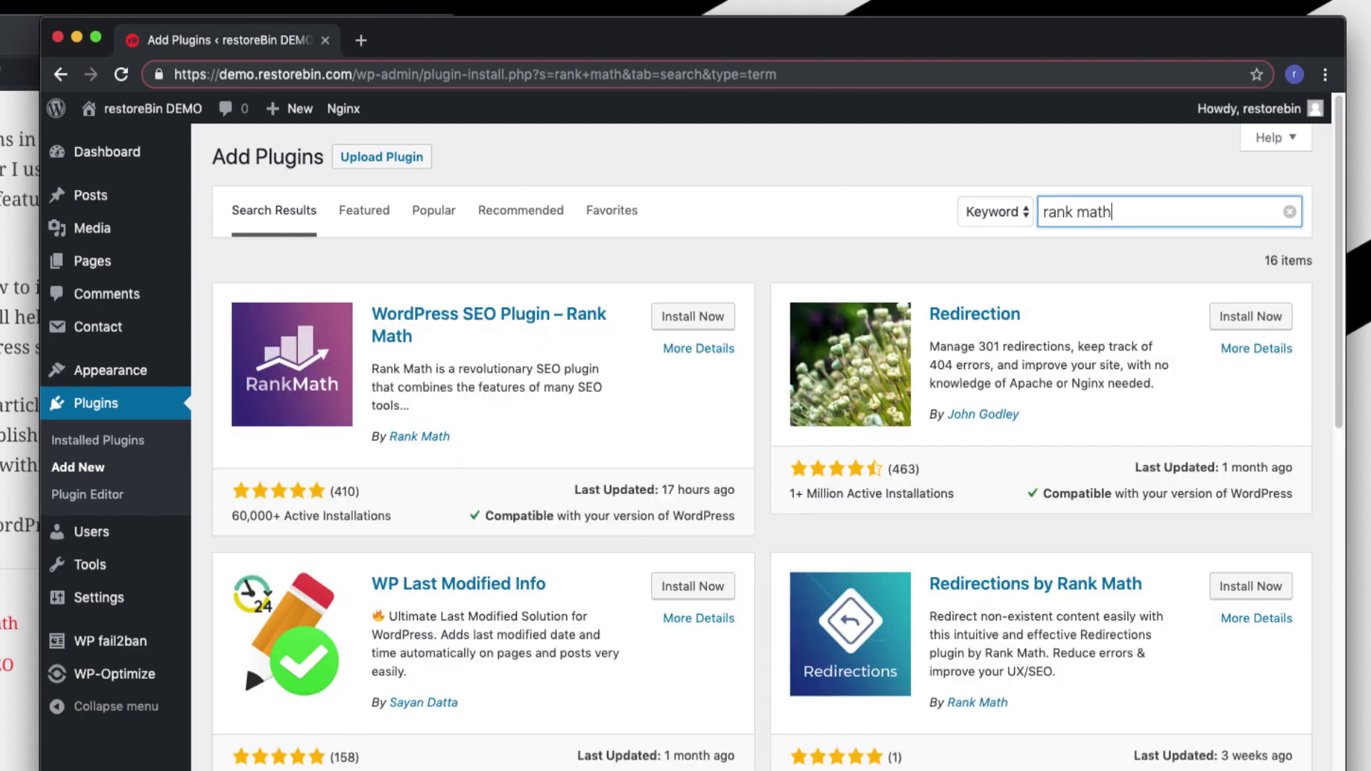
click(725, 316)
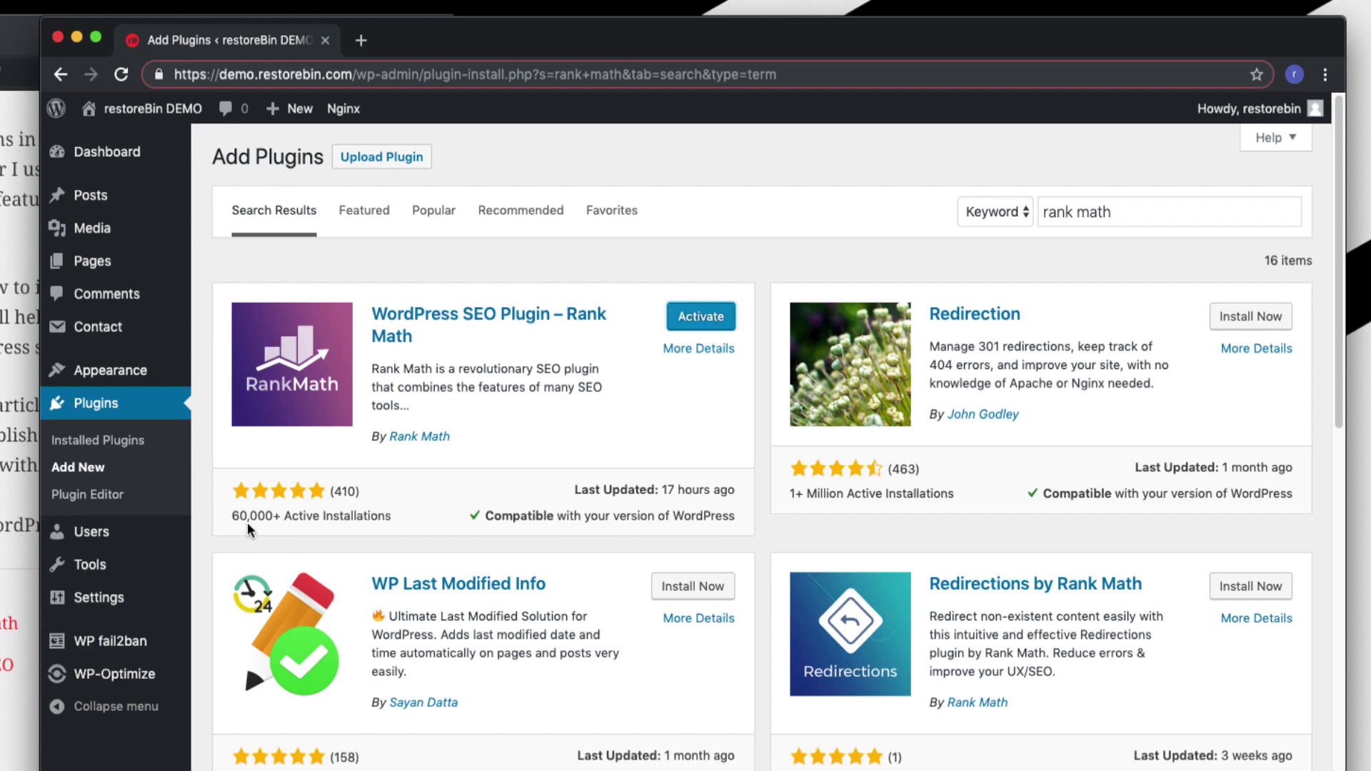
click(726, 320)
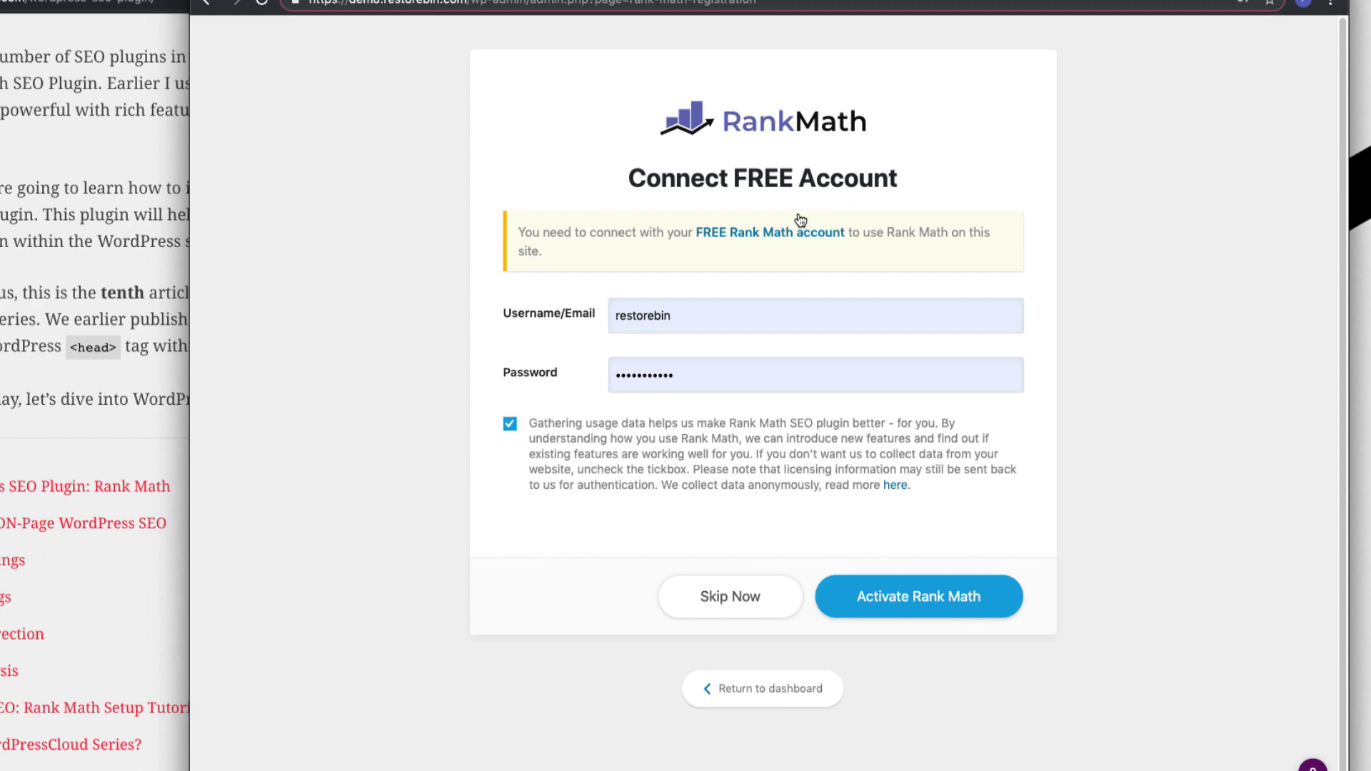
Skip the account connection, start the wizard, keep Personal Blog as site type, and skip ahead
click(753, 609)
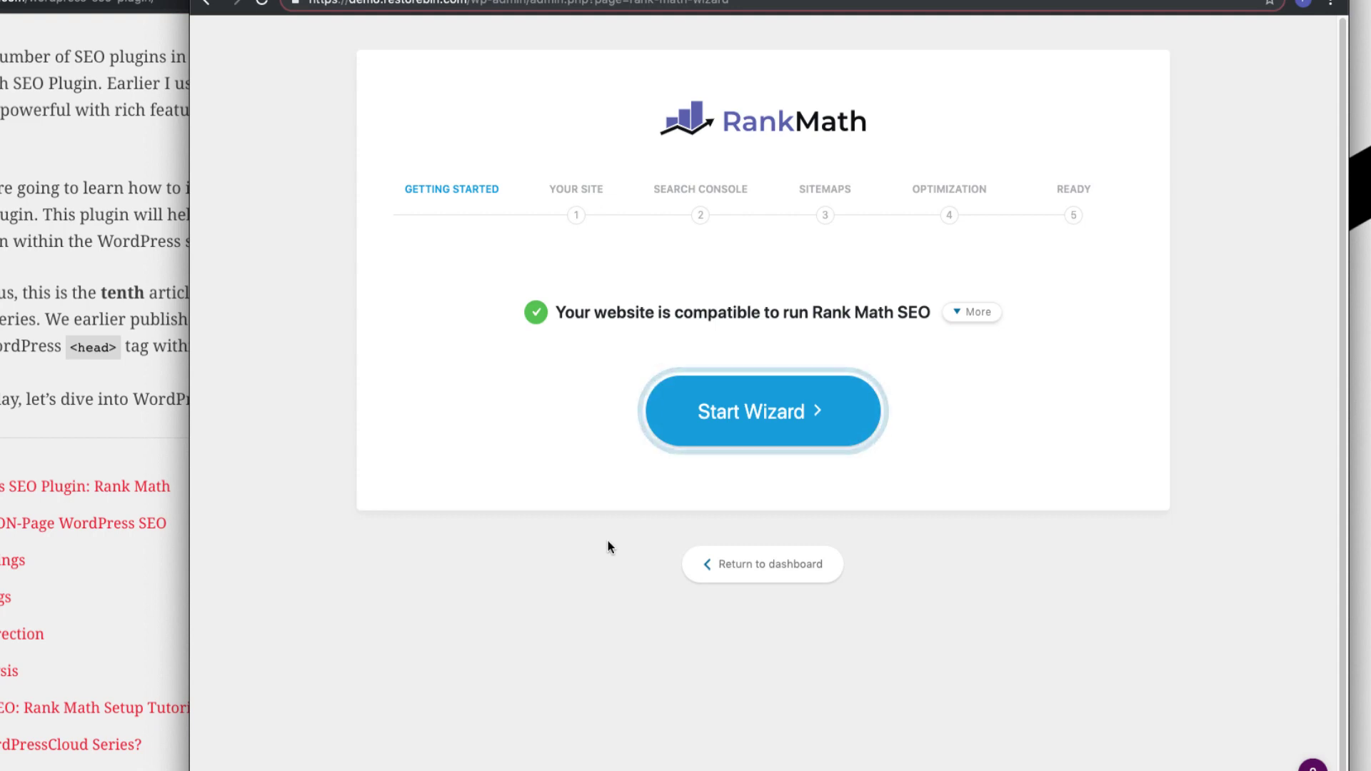
click(755, 417)
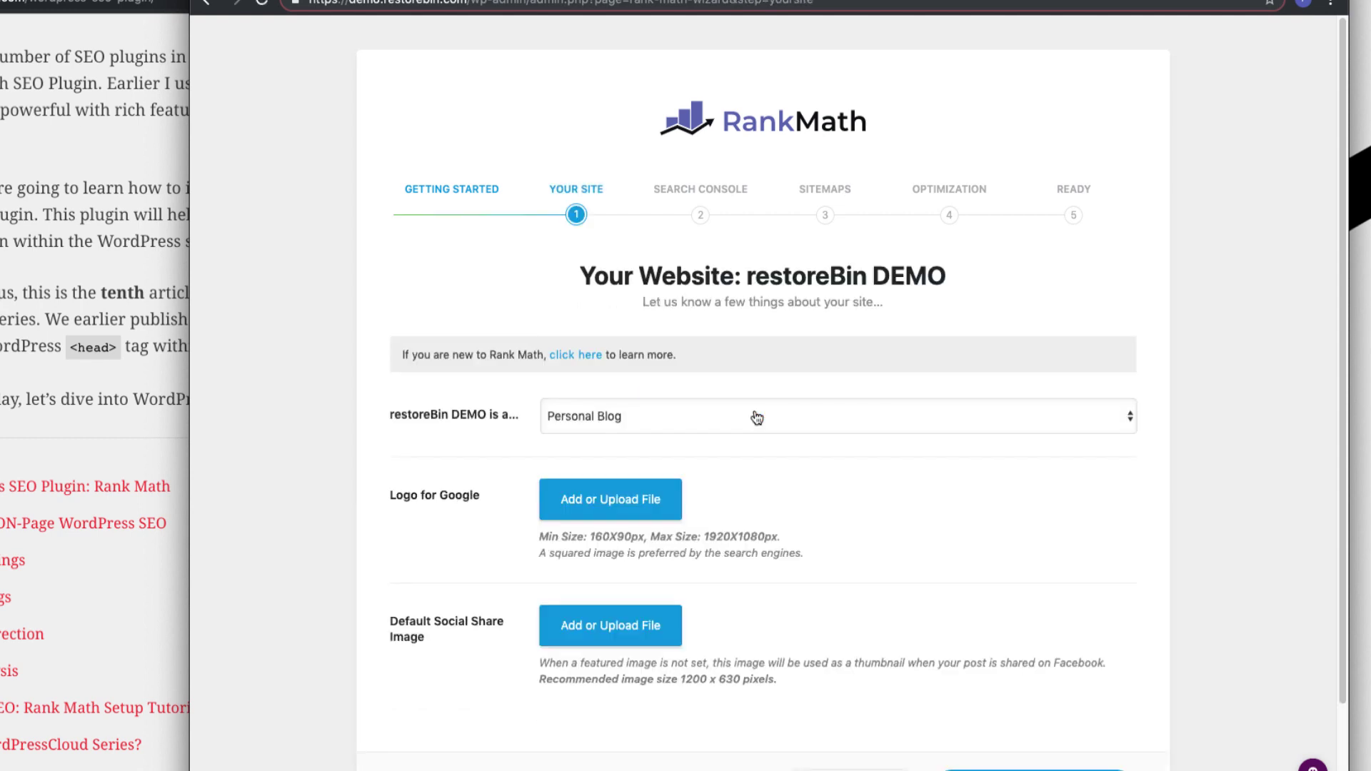
click(757, 417)
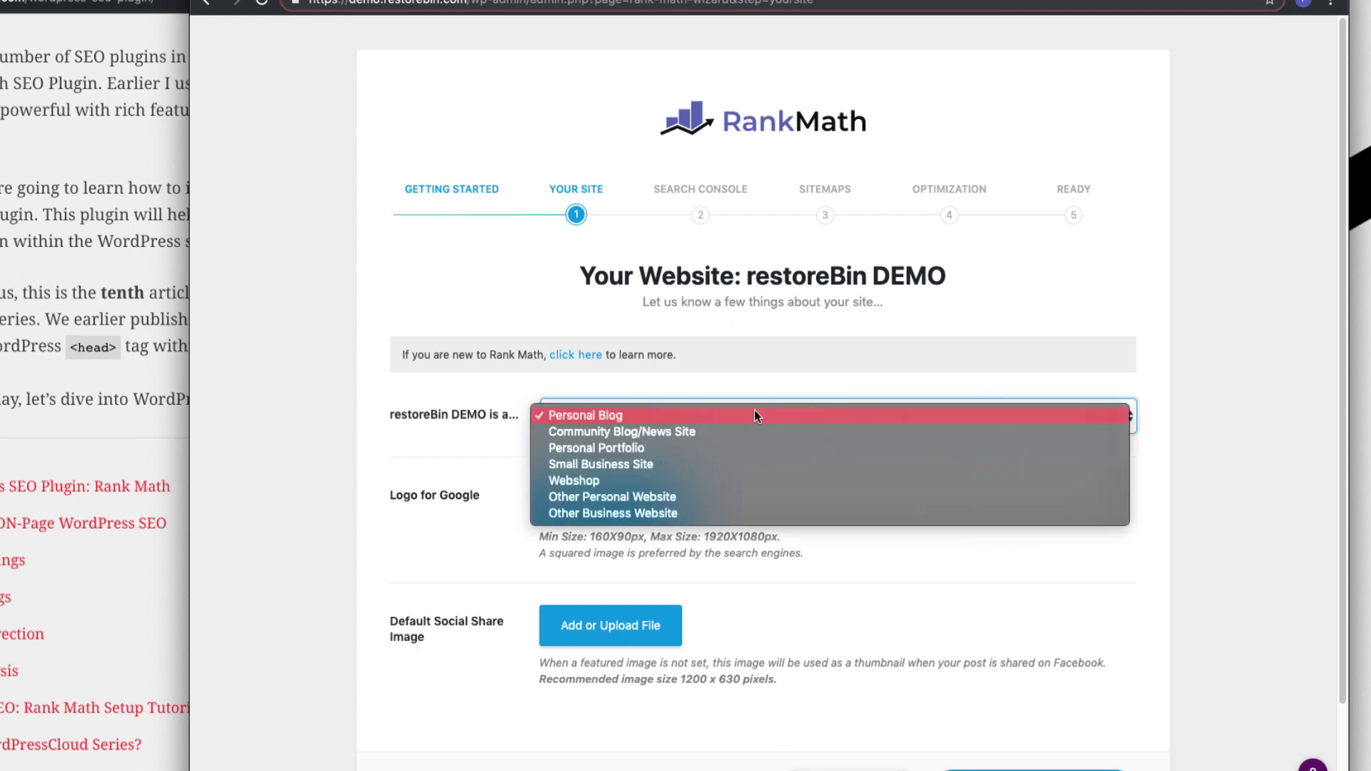
click(757, 416)
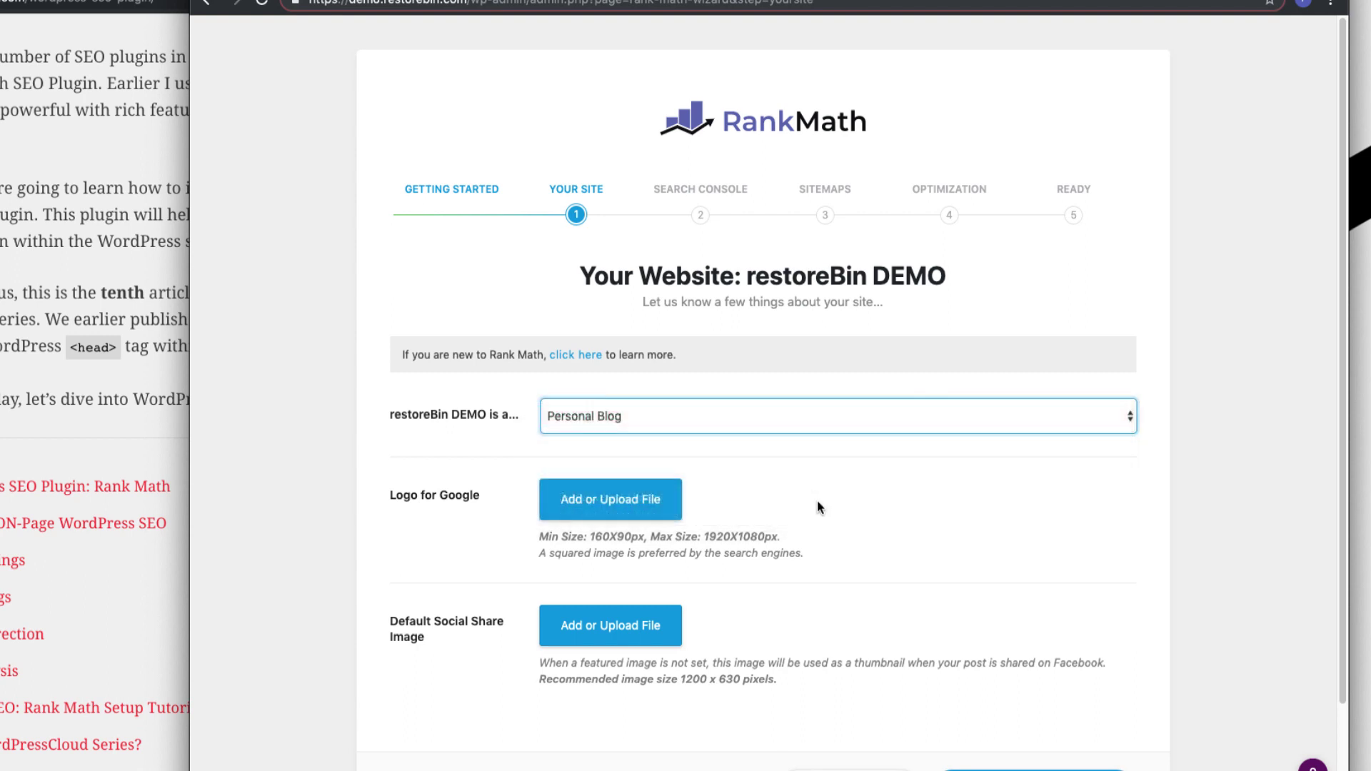
scroll(821, 510, down, 2)
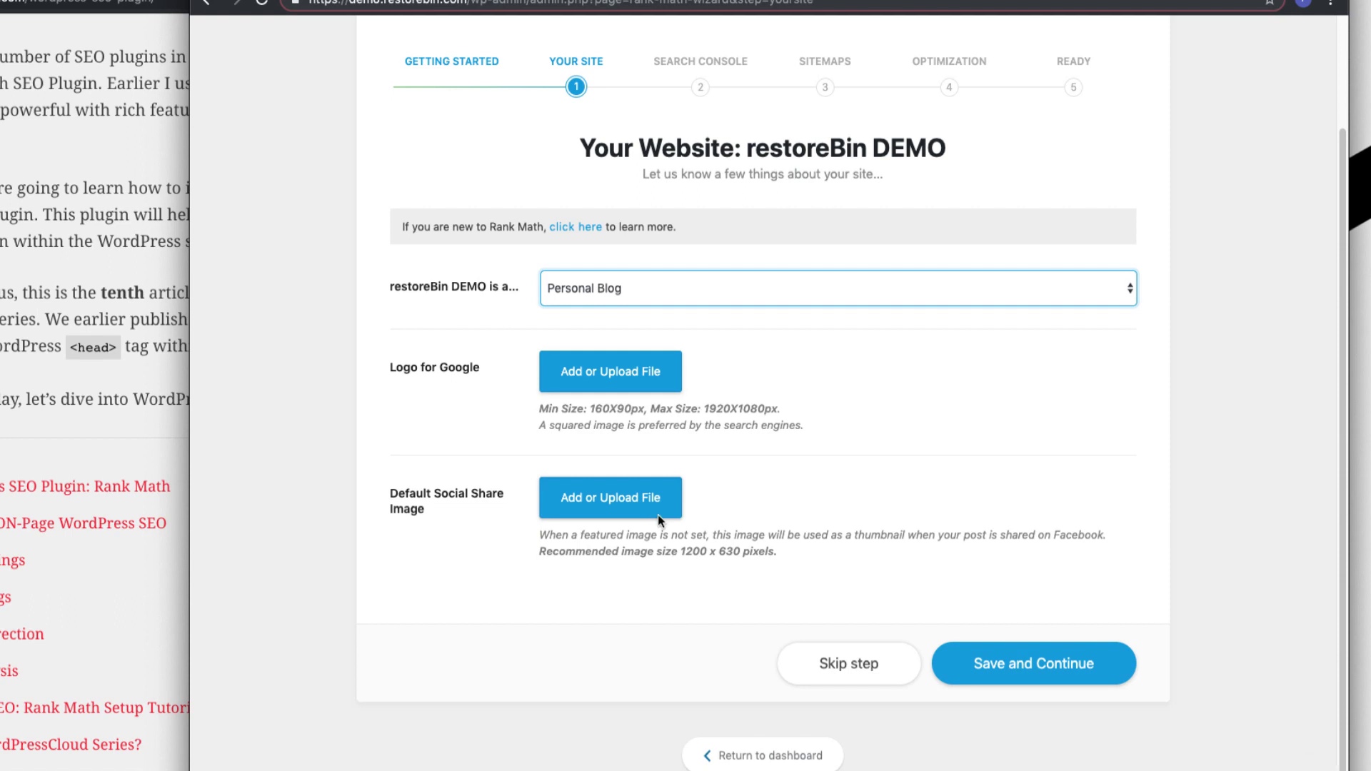
click(863, 678)
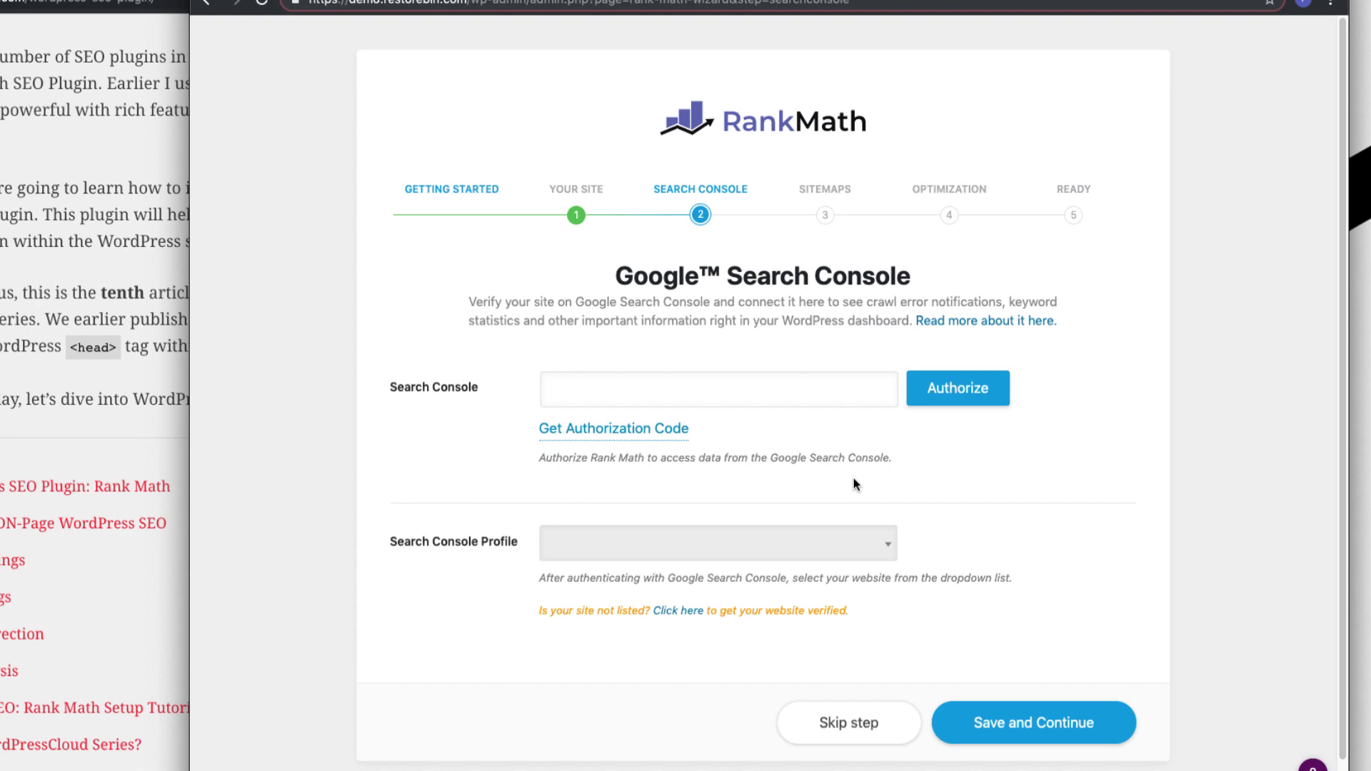
Check the Search Console Profile options, then skip that step to reach Sitemaps
click(858, 543)
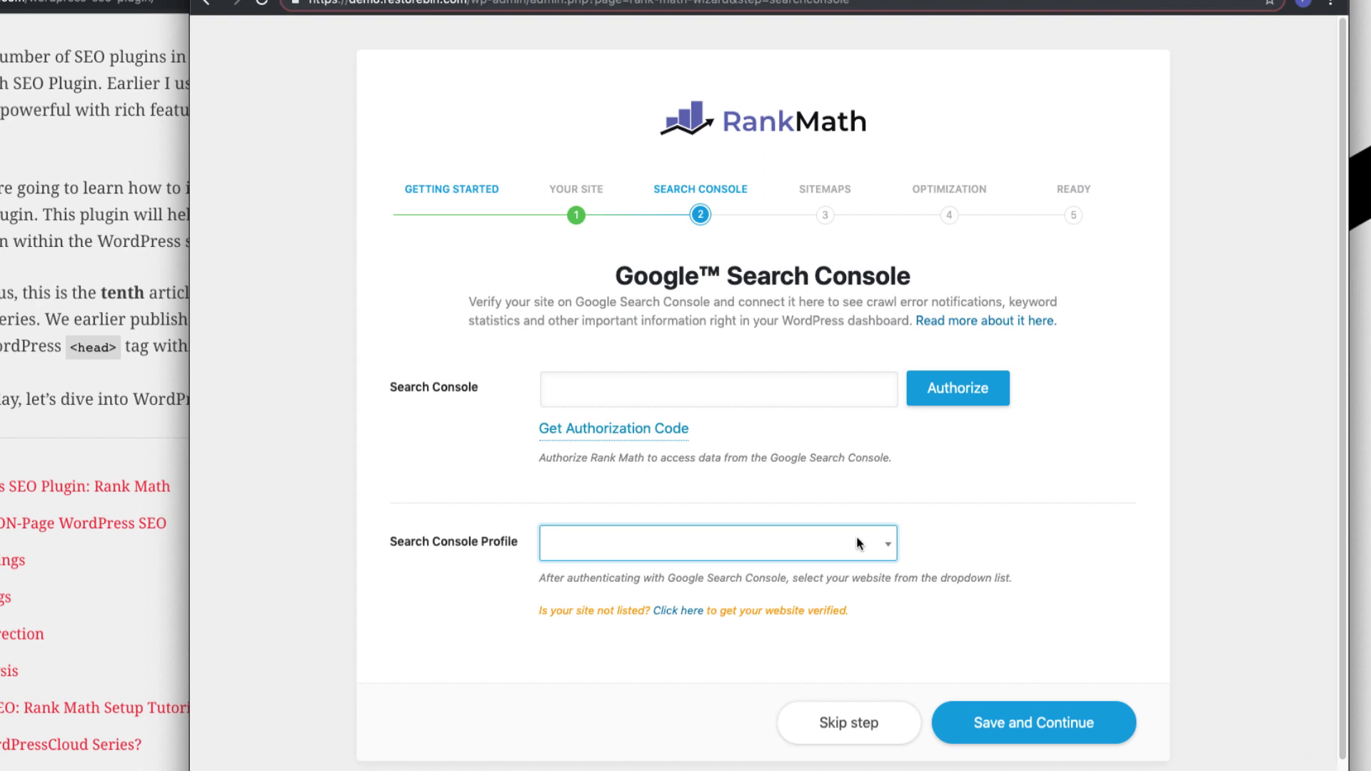
click(860, 737)
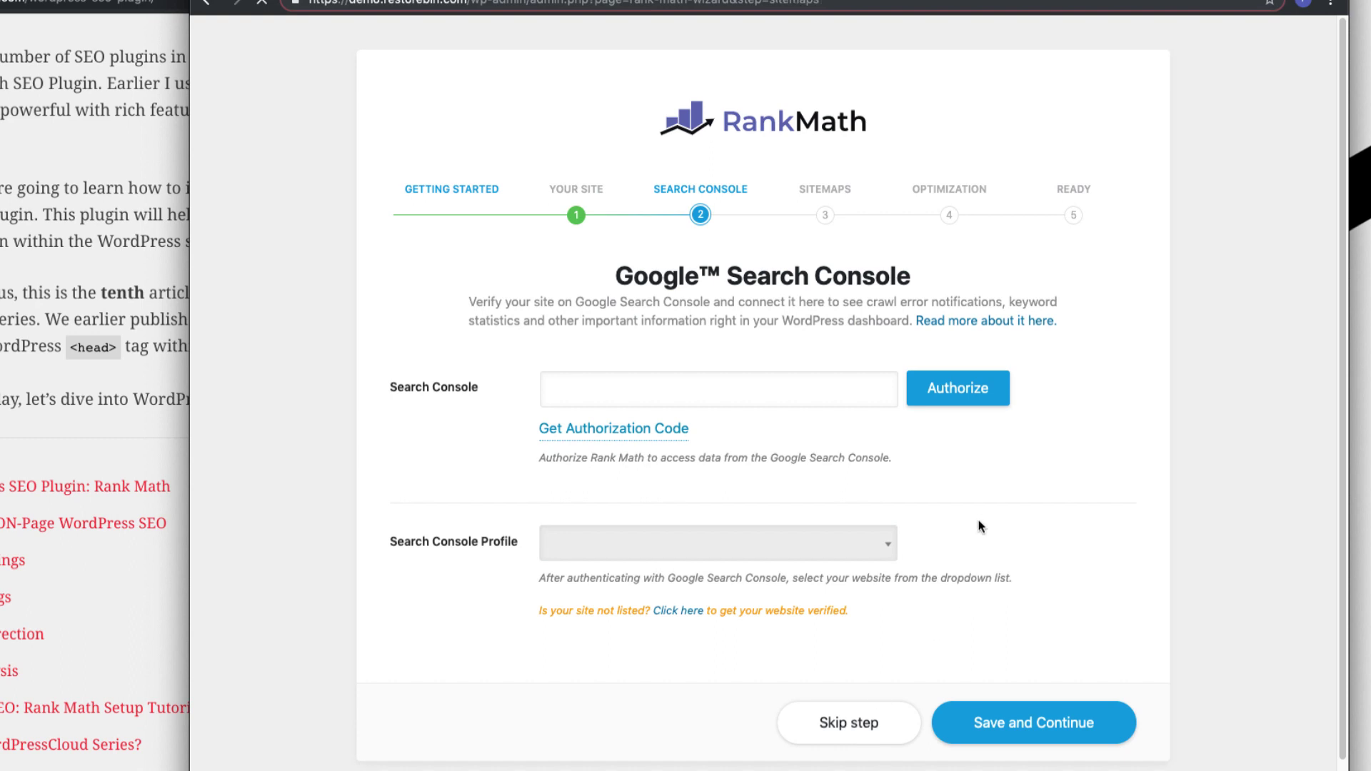
scroll(811, 434, down, 1)
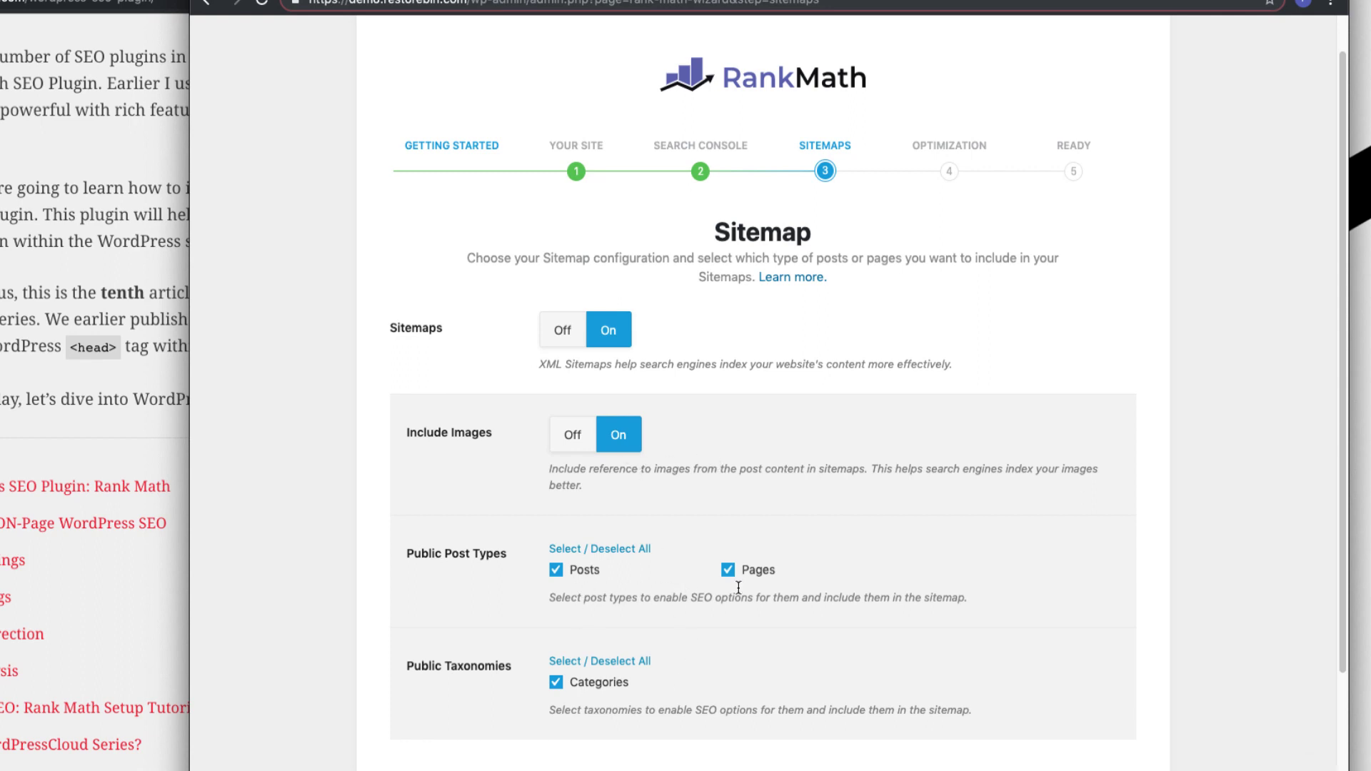
Untick Categories so the sitemap keeps only Posts and Pages, and save
scroll(738, 587, down, 3)
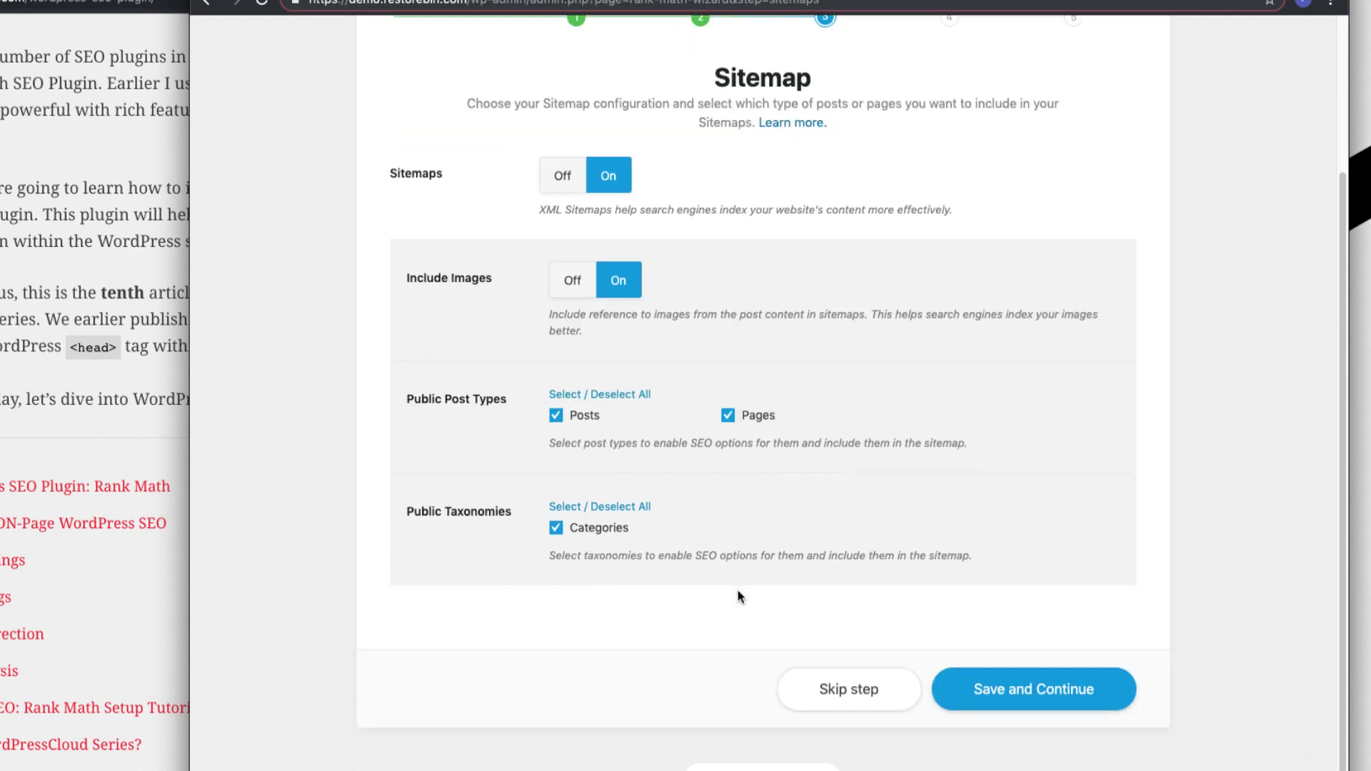
click(600, 534)
click(1050, 703)
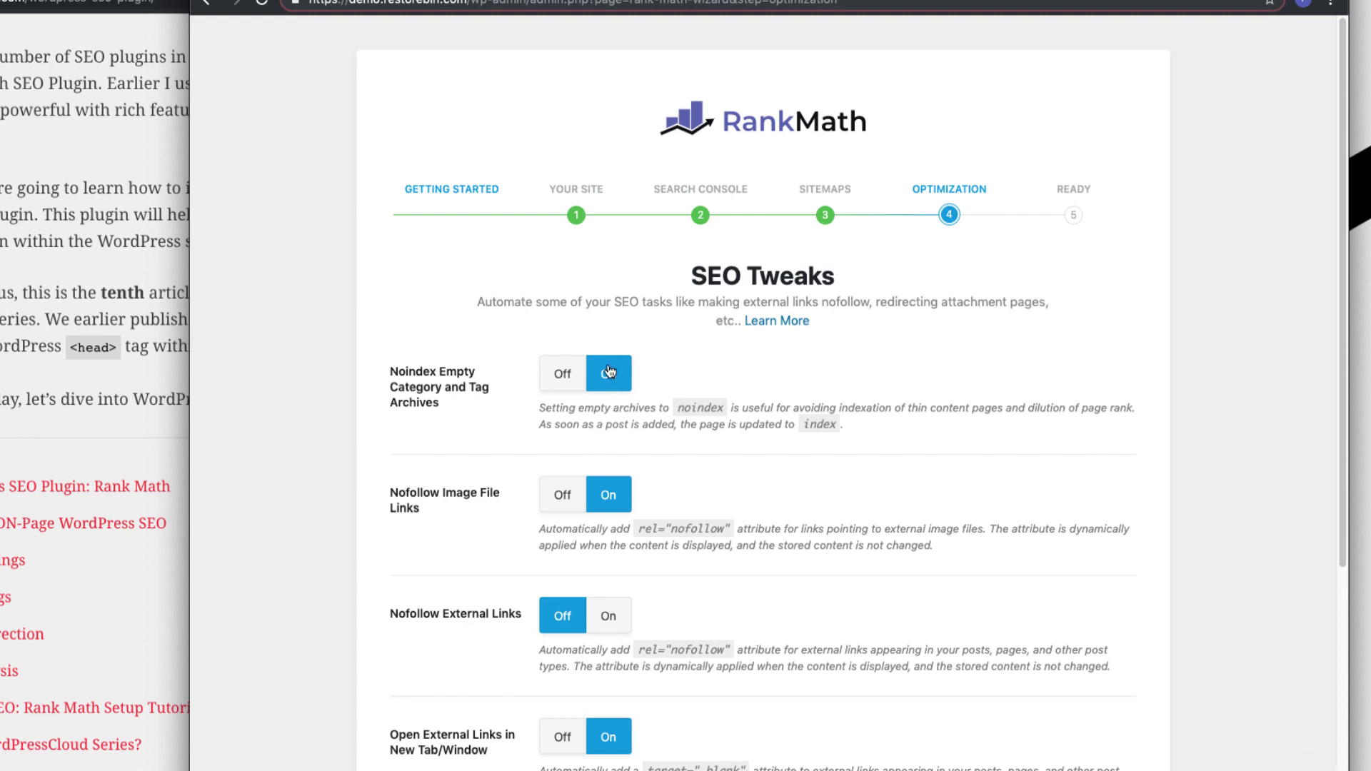
Turn Strip Category Base on to drop /category/ from archive URLs, and save the SEO tweaks
scroll(644, 473, down, 1)
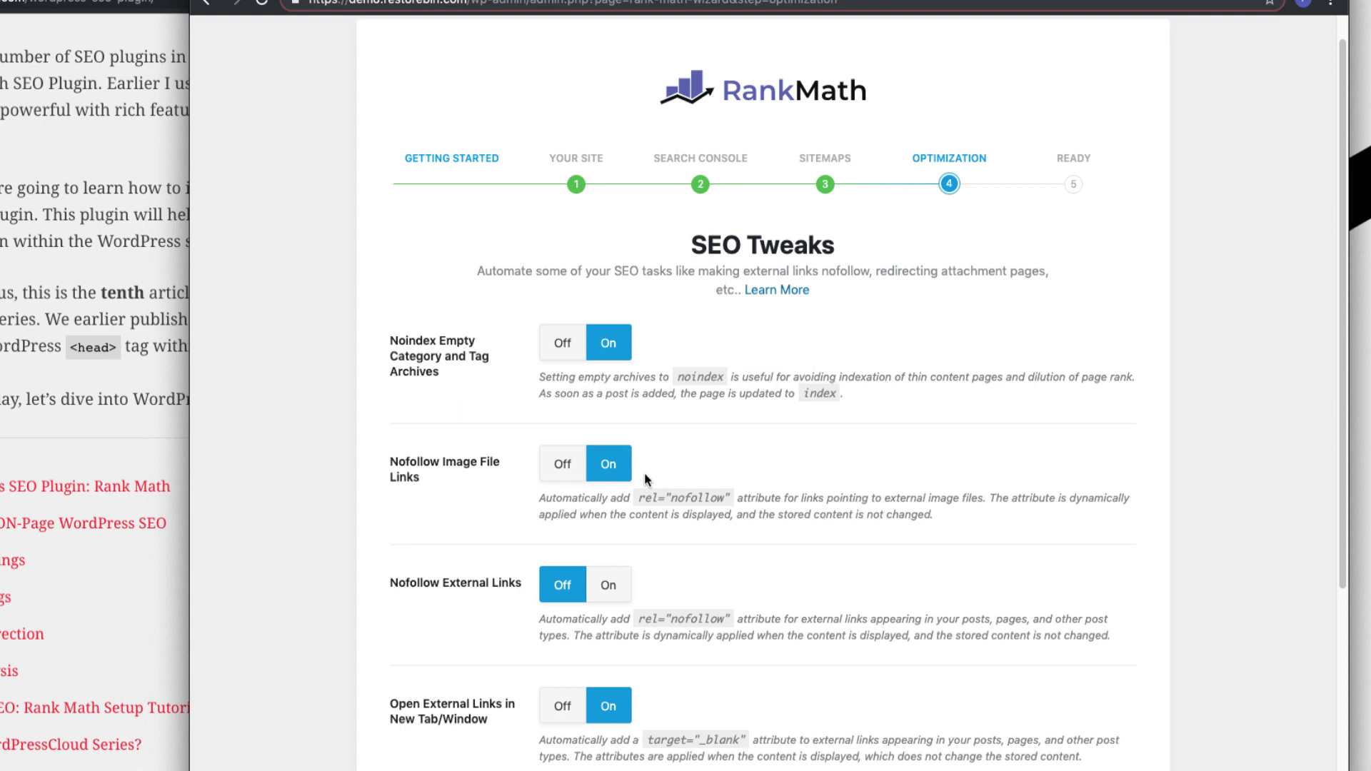
scroll(644, 472, down, 3)
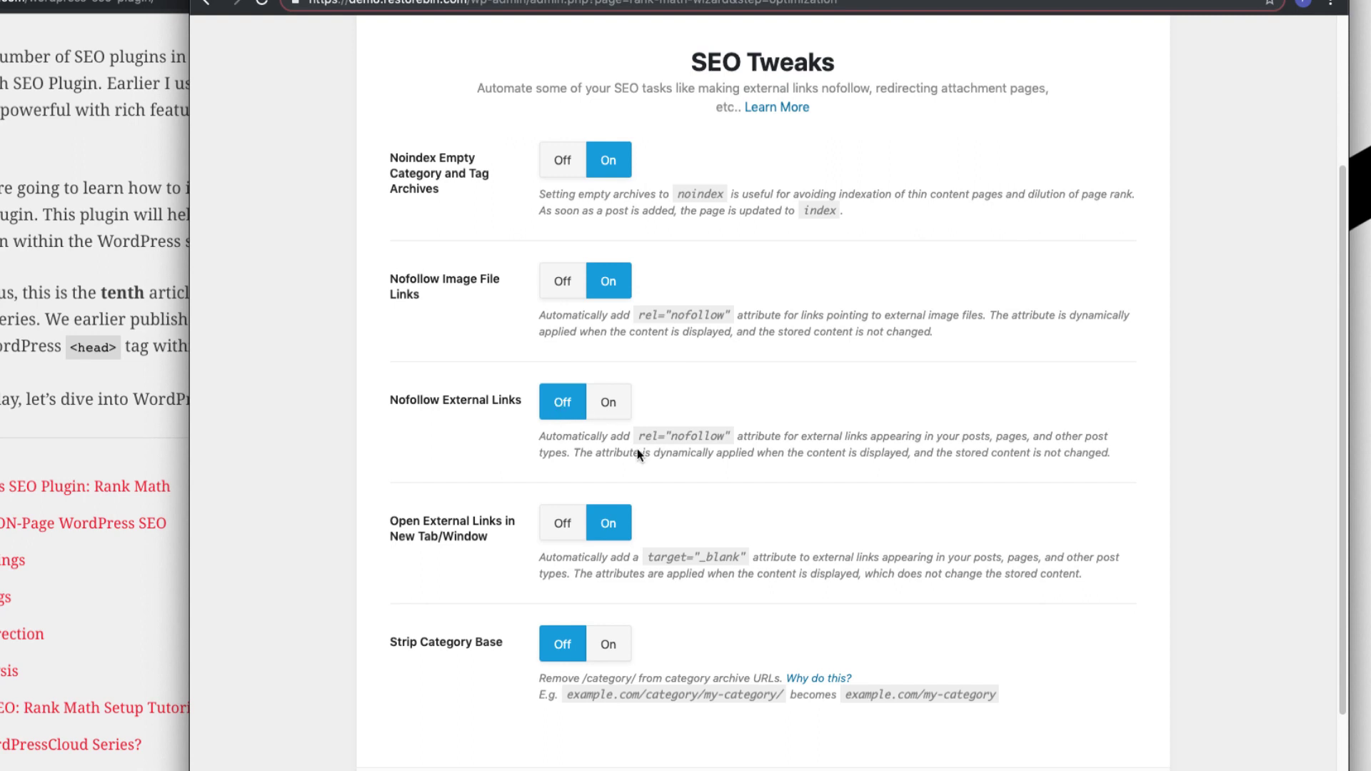
scroll(762, 490, down, 1)
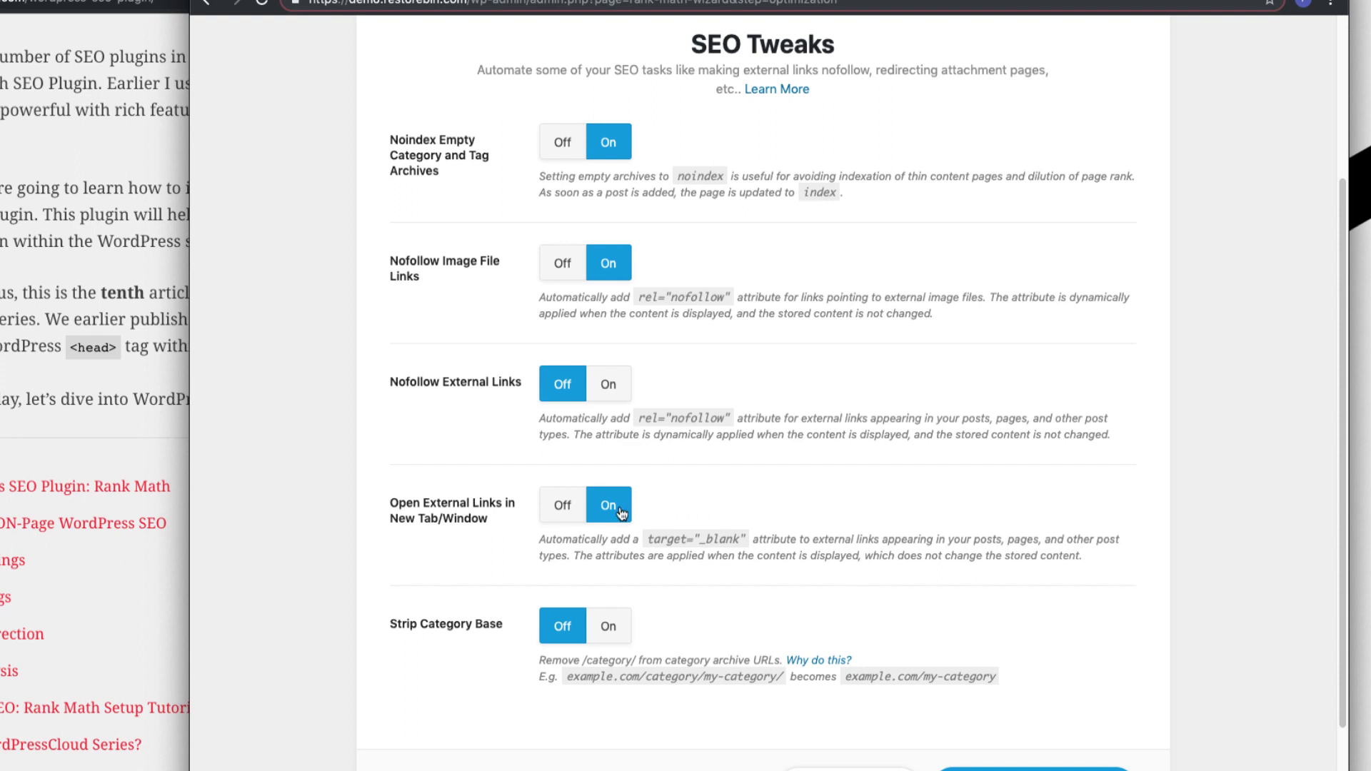
scroll(622, 512, down, 2)
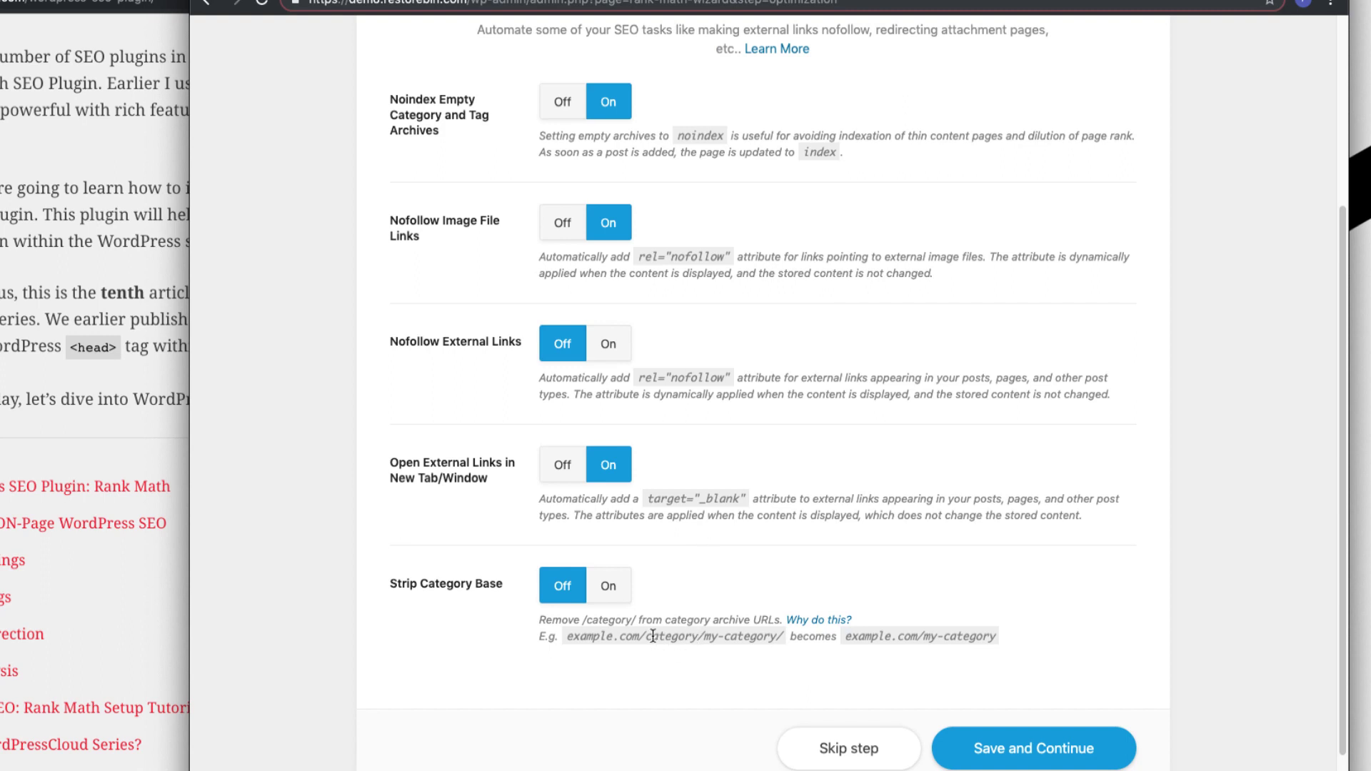
drag(647, 637, 699, 637)
click(598, 683)
drag(697, 636, 651, 637)
click(869, 636)
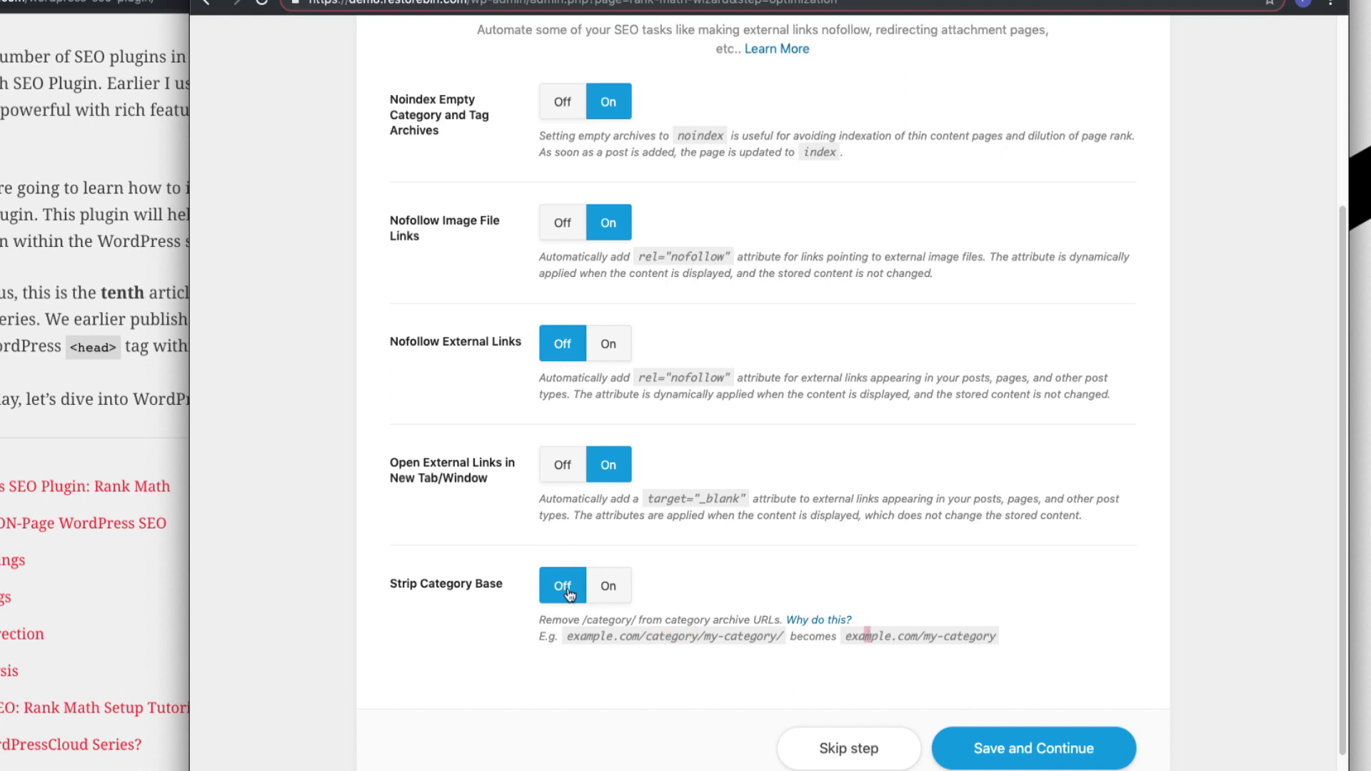
click(610, 588)
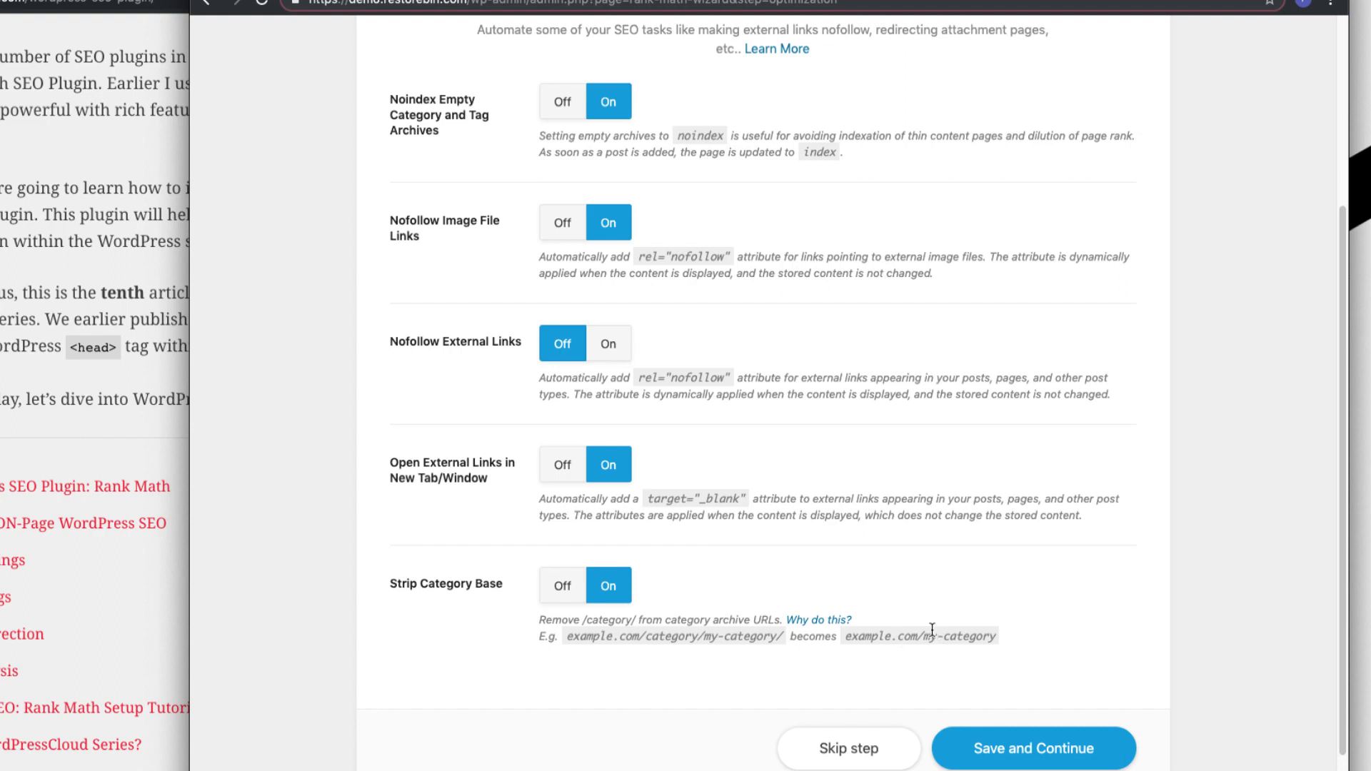
scroll(928, 636, down, 2)
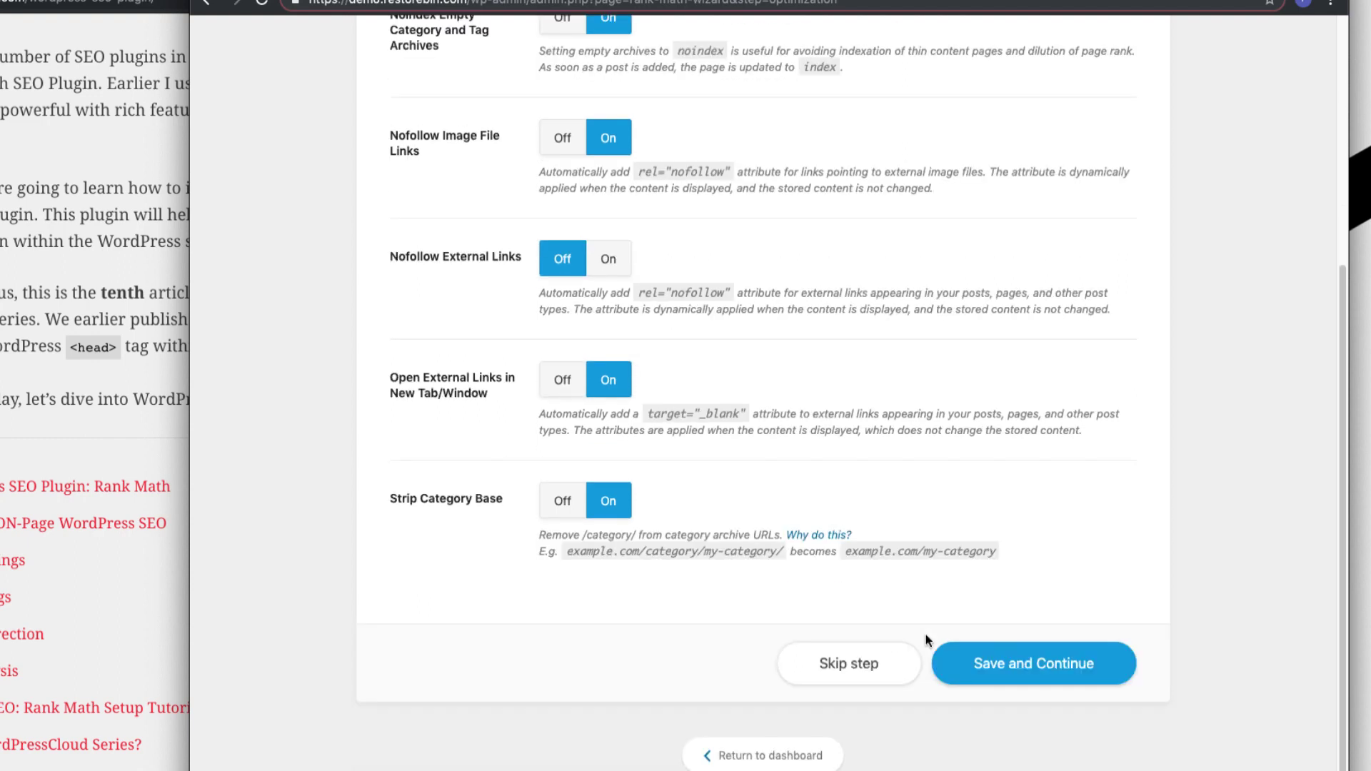
click(1007, 668)
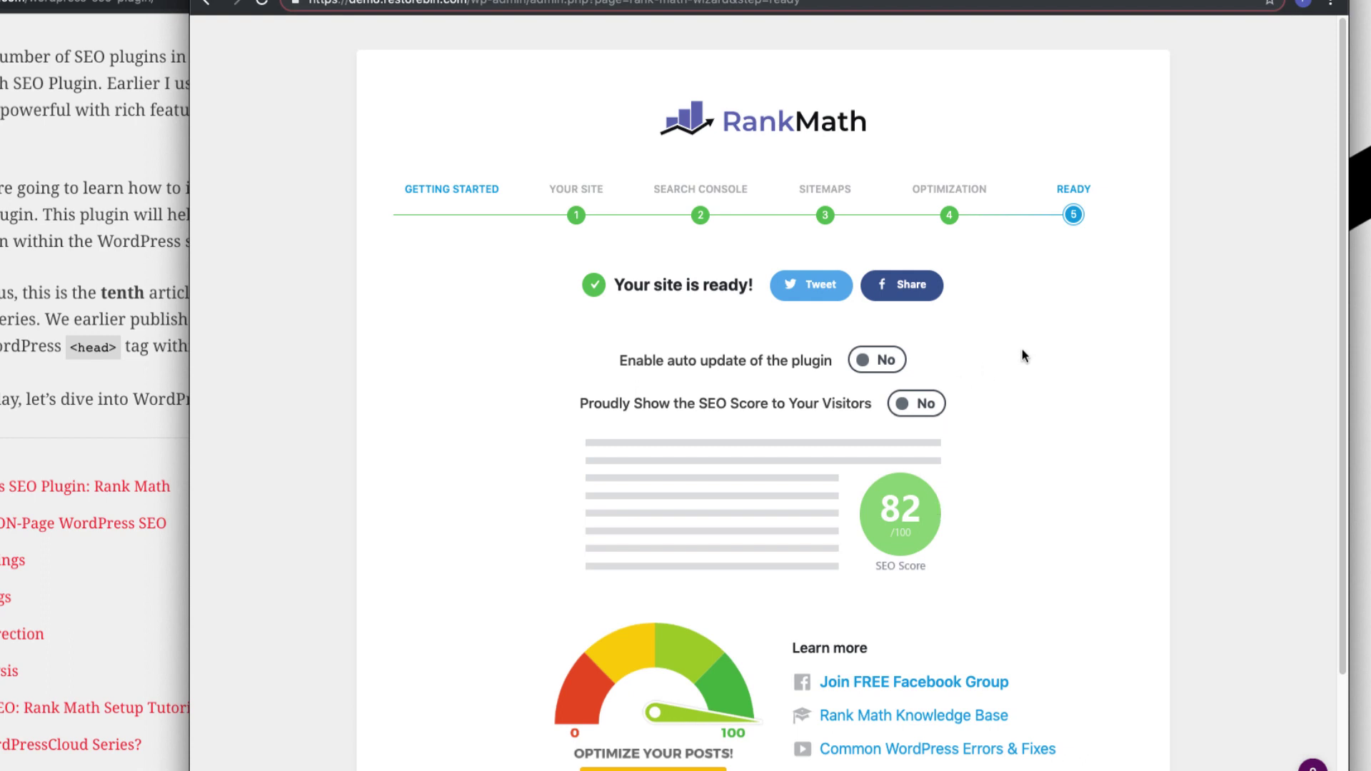
Continue from the Ready screen via Setup Advanced Options to the 404 + Redirection step
scroll(1022, 355, down, 3)
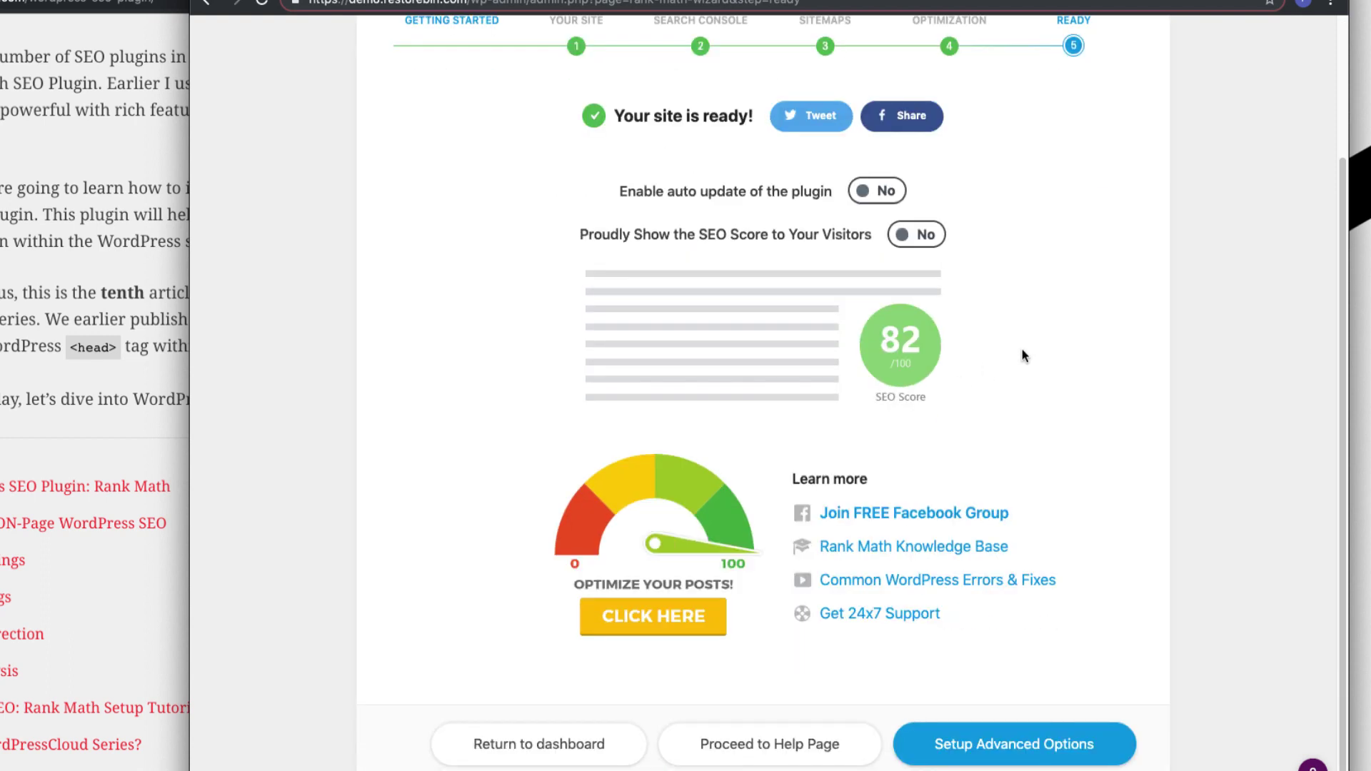
click(996, 744)
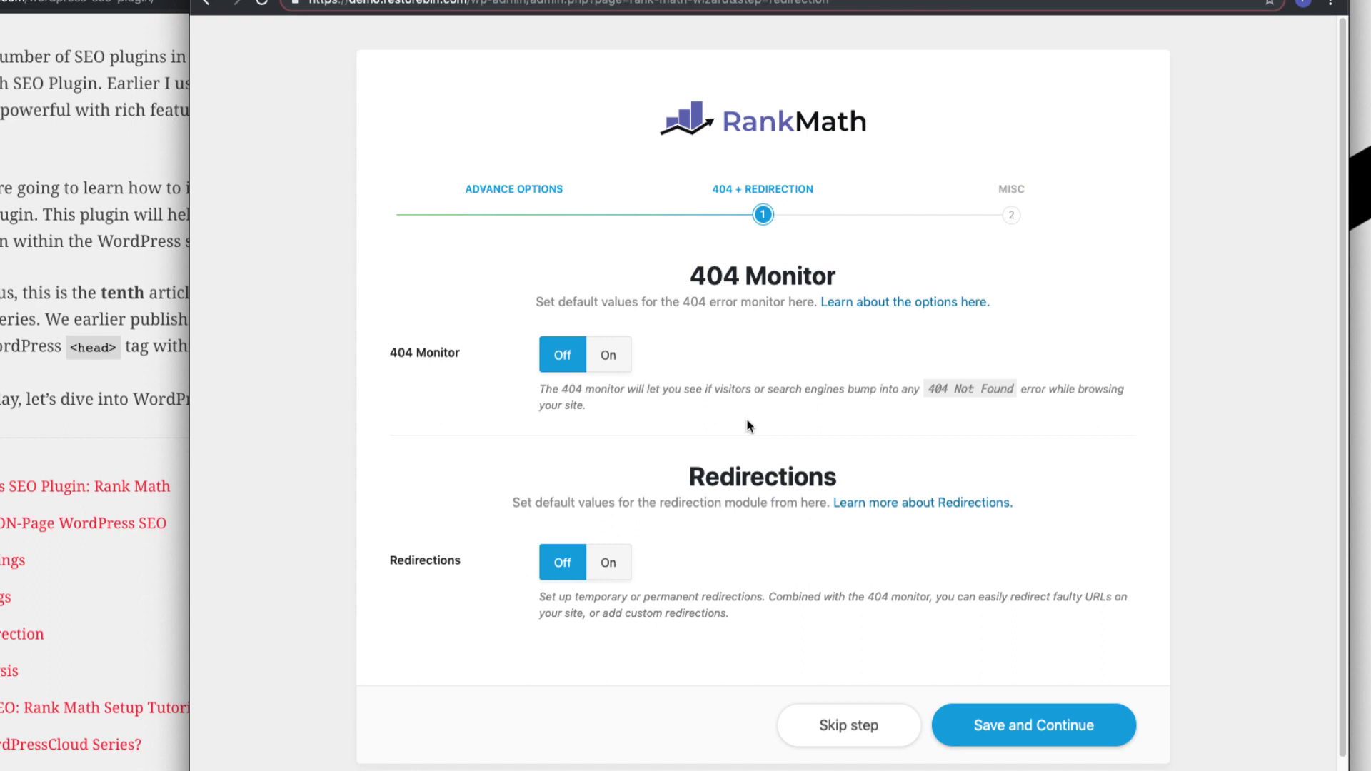
Set 404 Monitor and Redirections to On, then bring up the article window's address bar
click(618, 365)
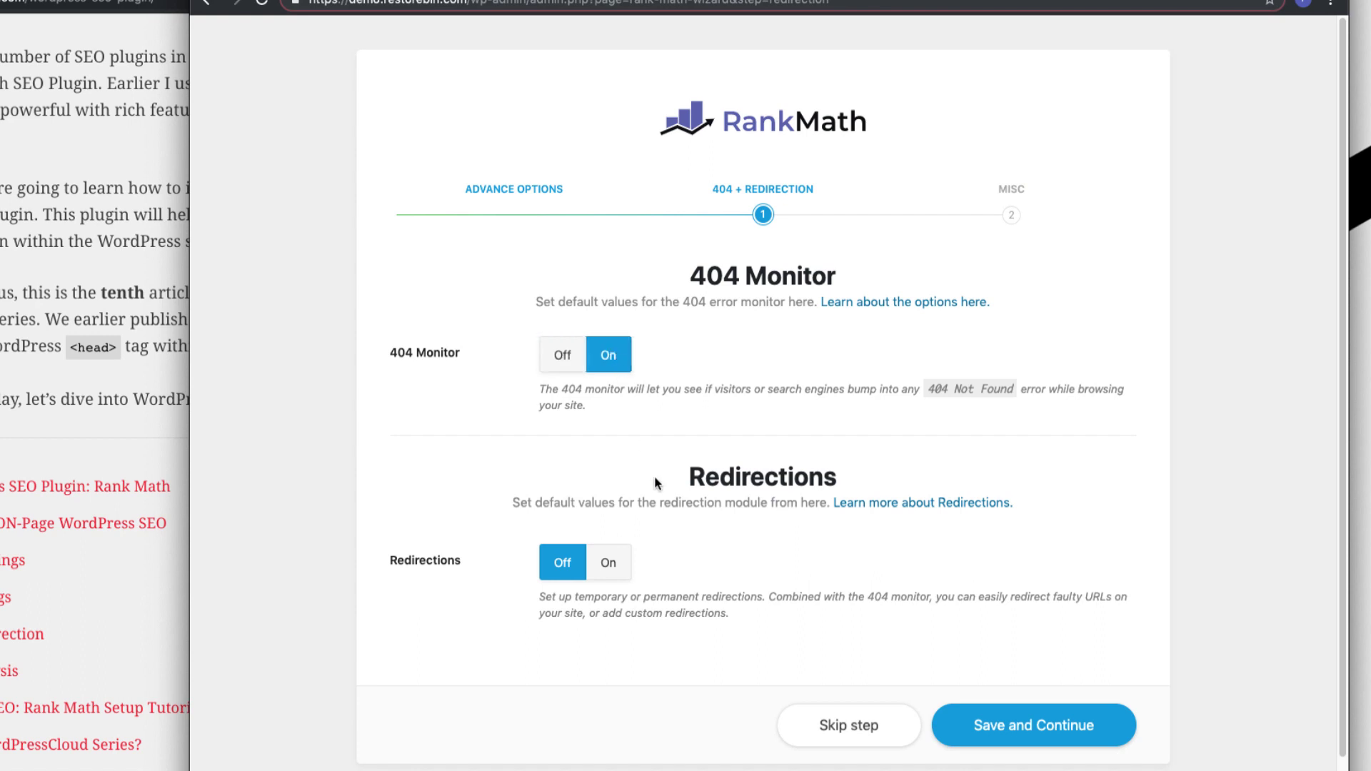
click(608, 572)
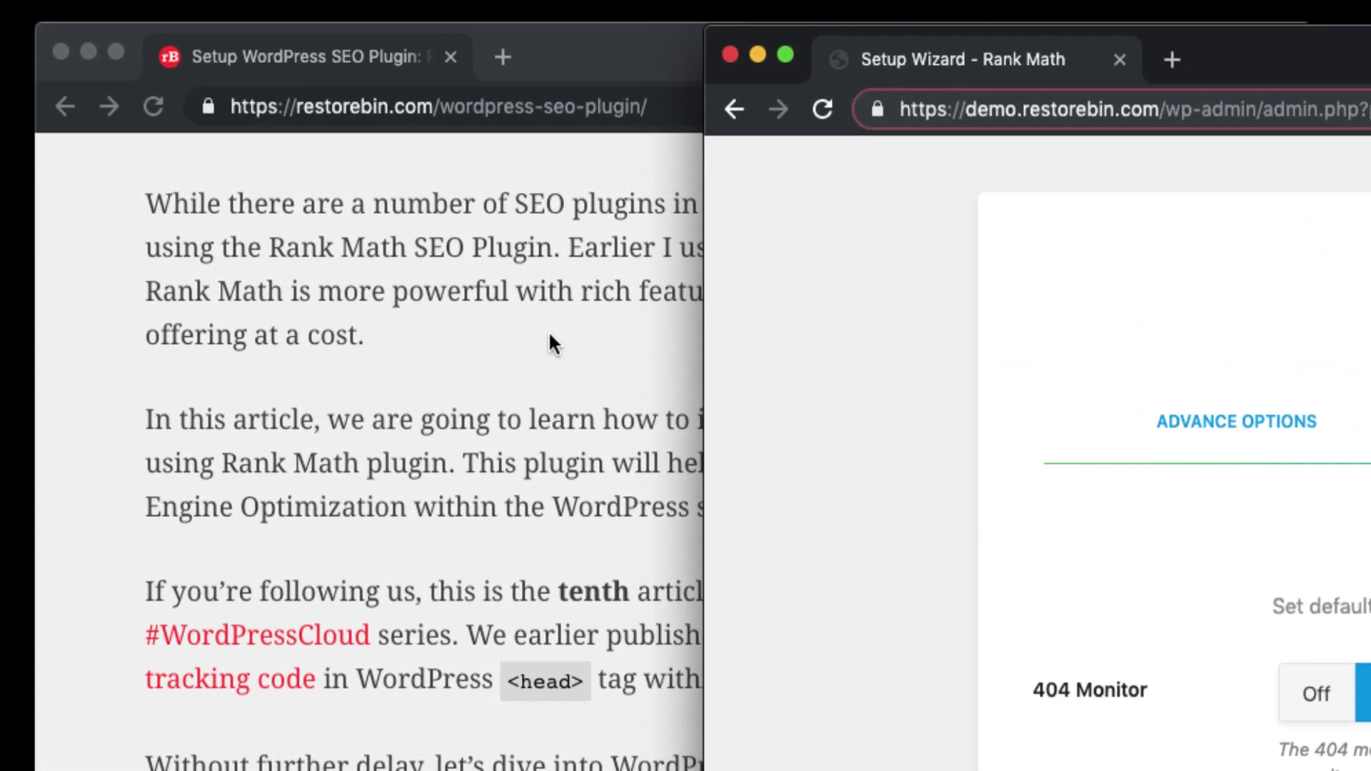
click(550, 345)
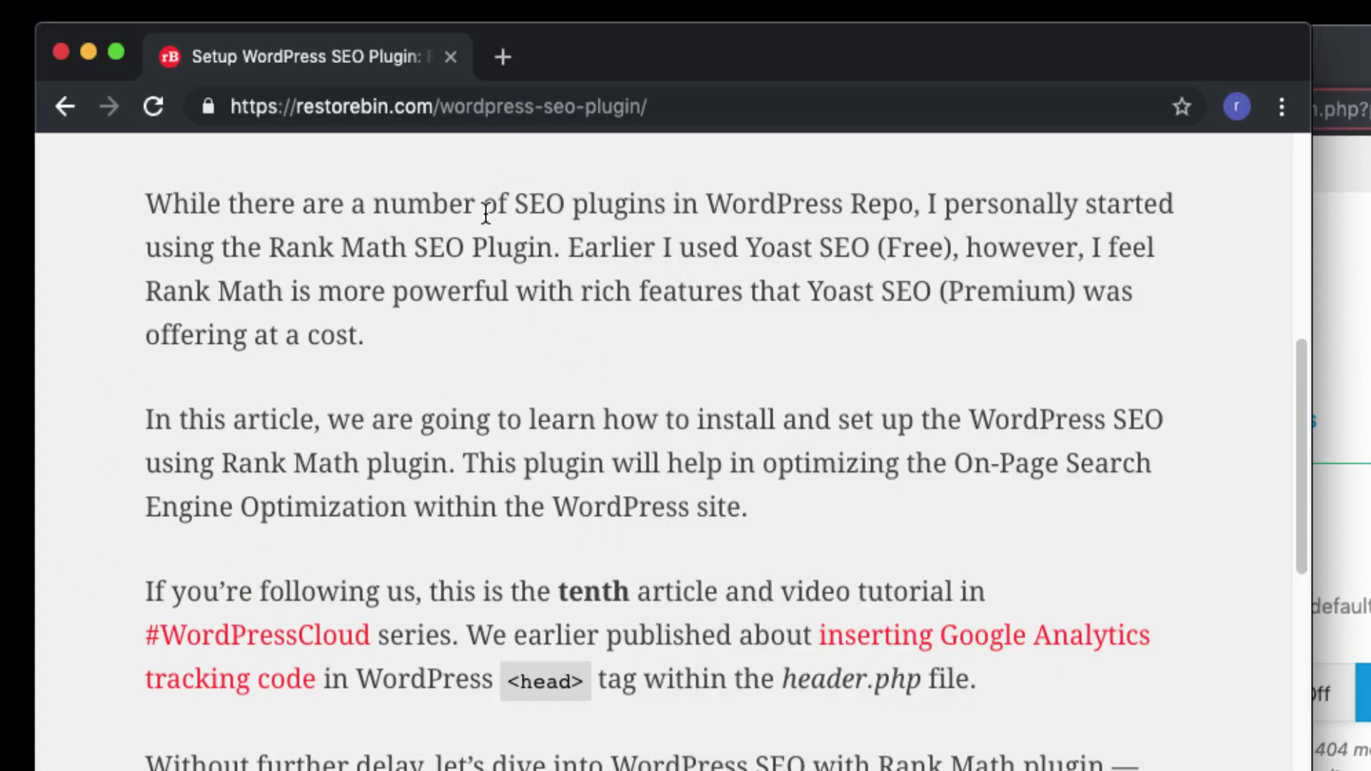
click(596, 114)
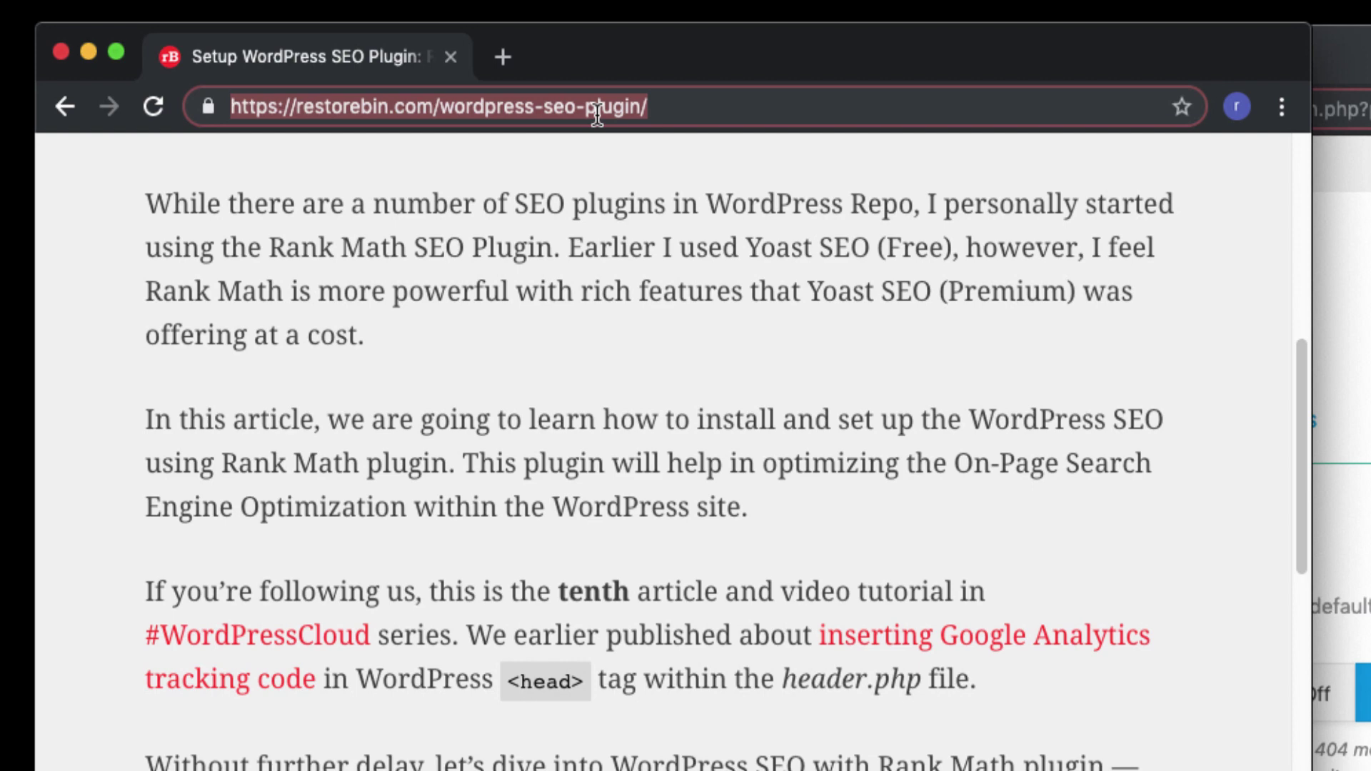
Highlight the word 'plugin' in the article's web address, then deselect it
double_click(614, 103)
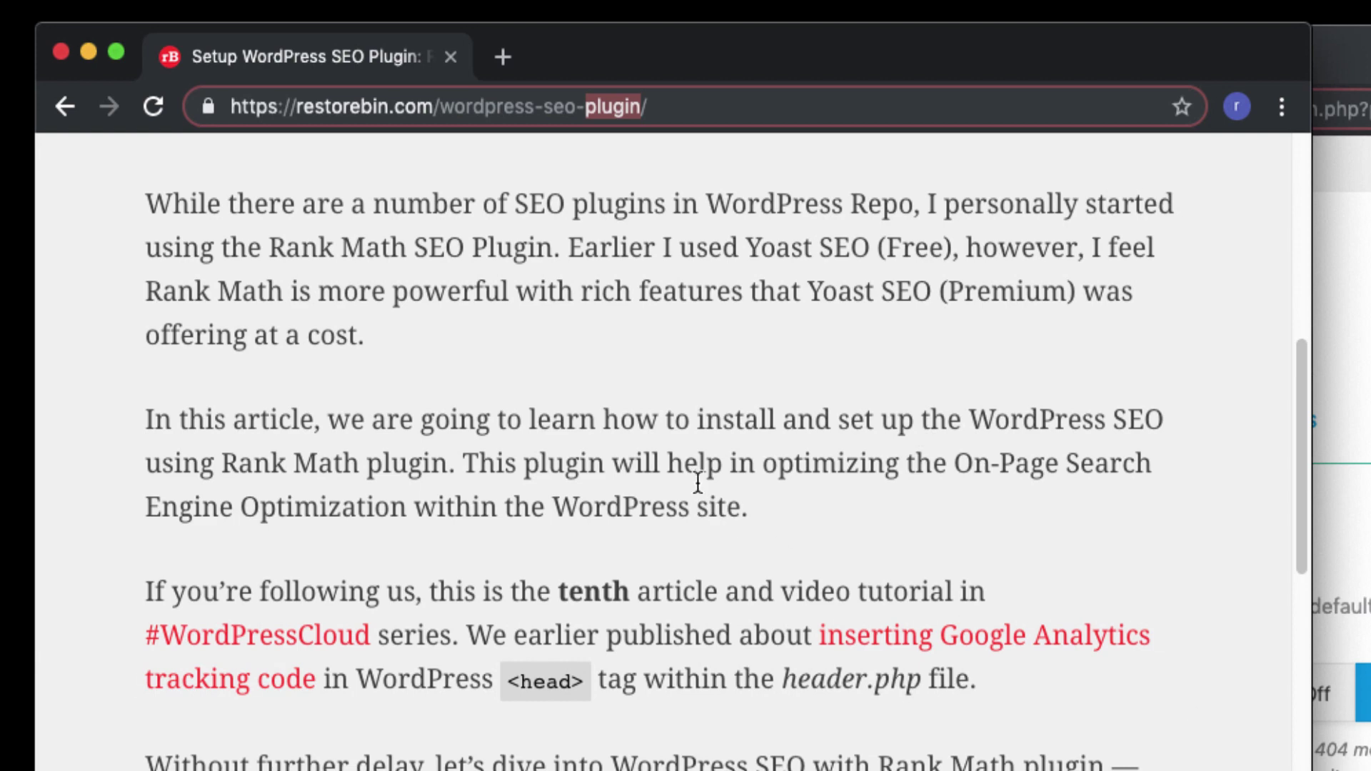
click(622, 238)
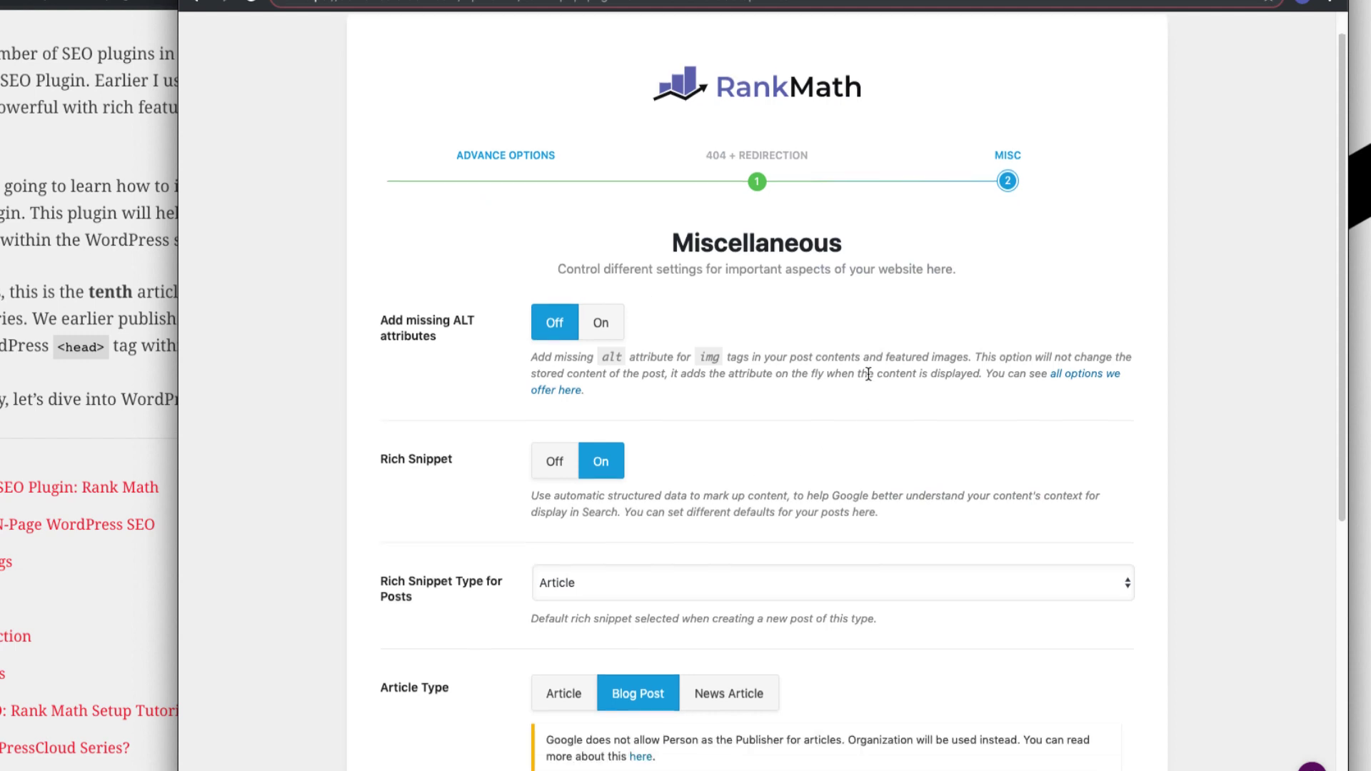
Set Add missing ALT attributes to On and choose Article as the Posts rich snippet type
scroll(775, 367, down, 1)
click(617, 327)
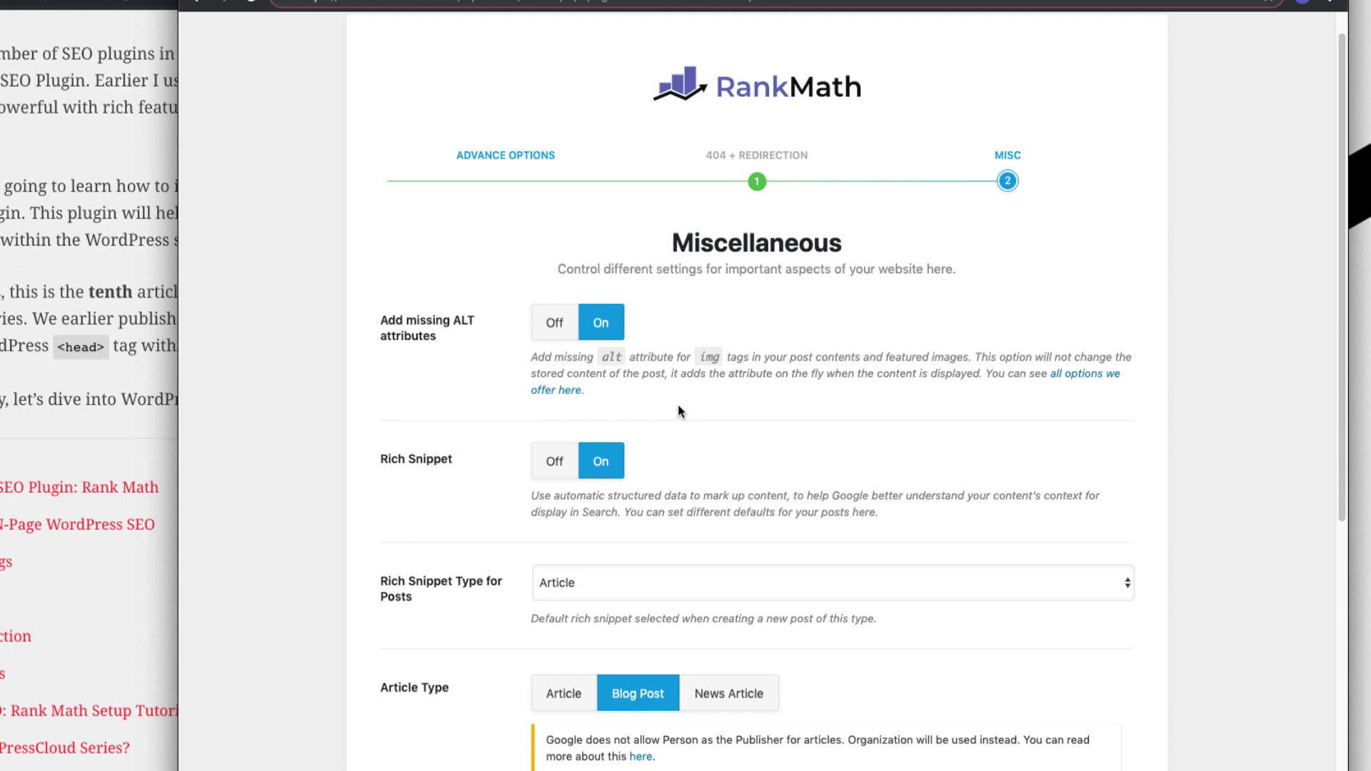
scroll(696, 433, down, 2)
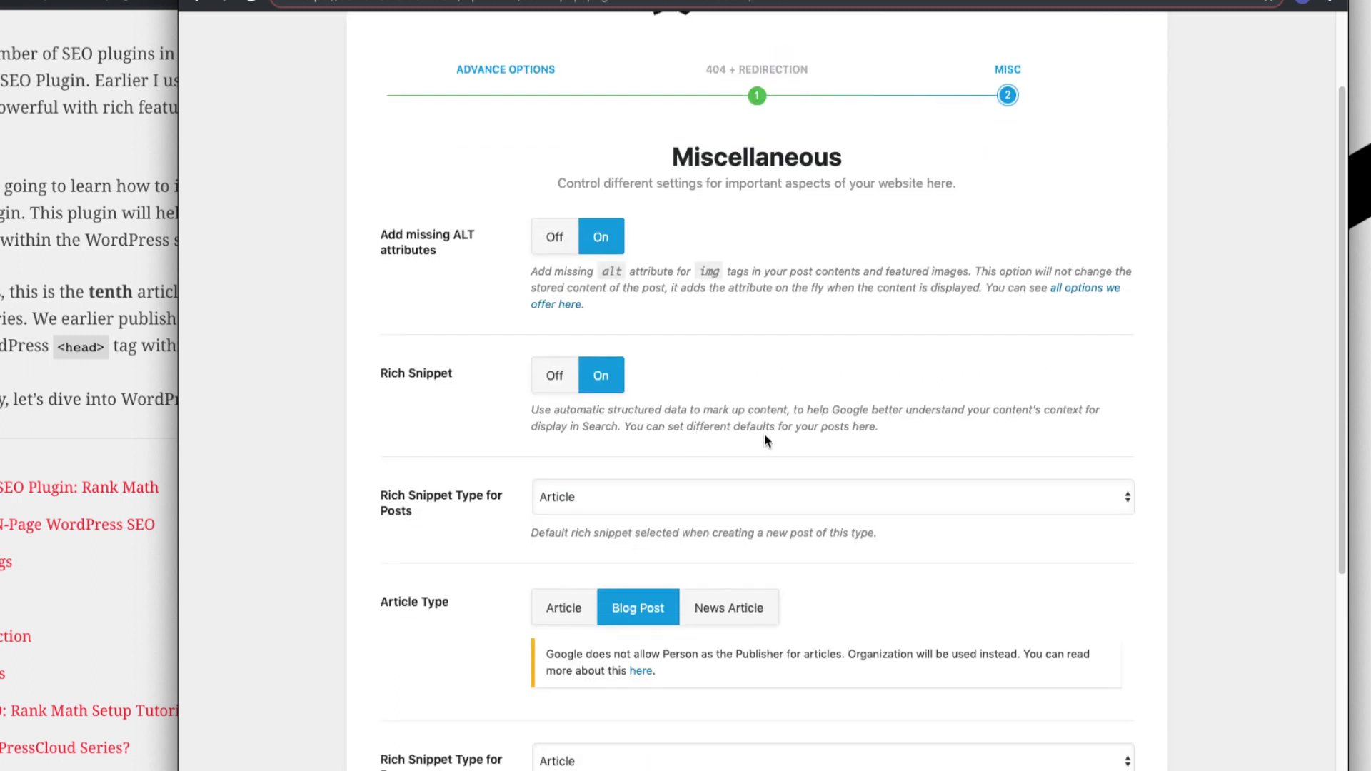
click(767, 503)
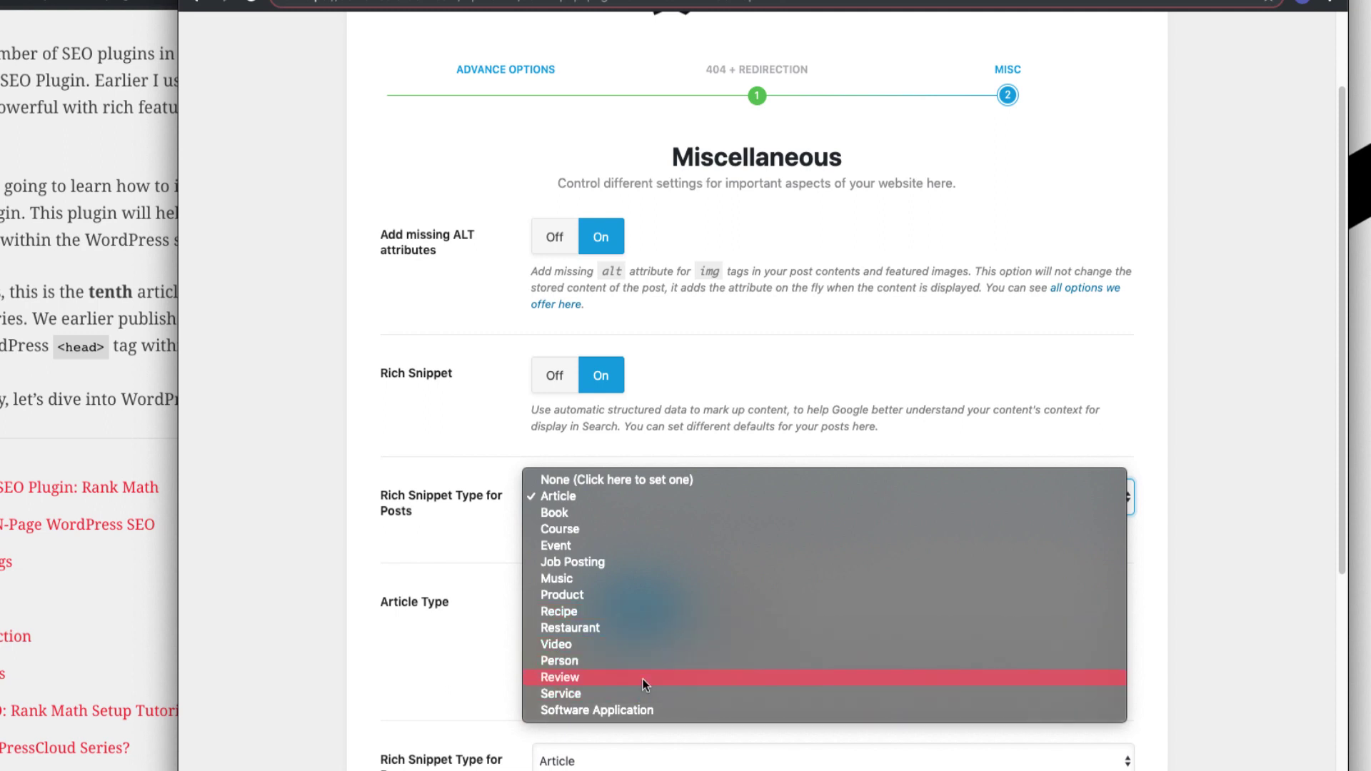
click(590, 500)
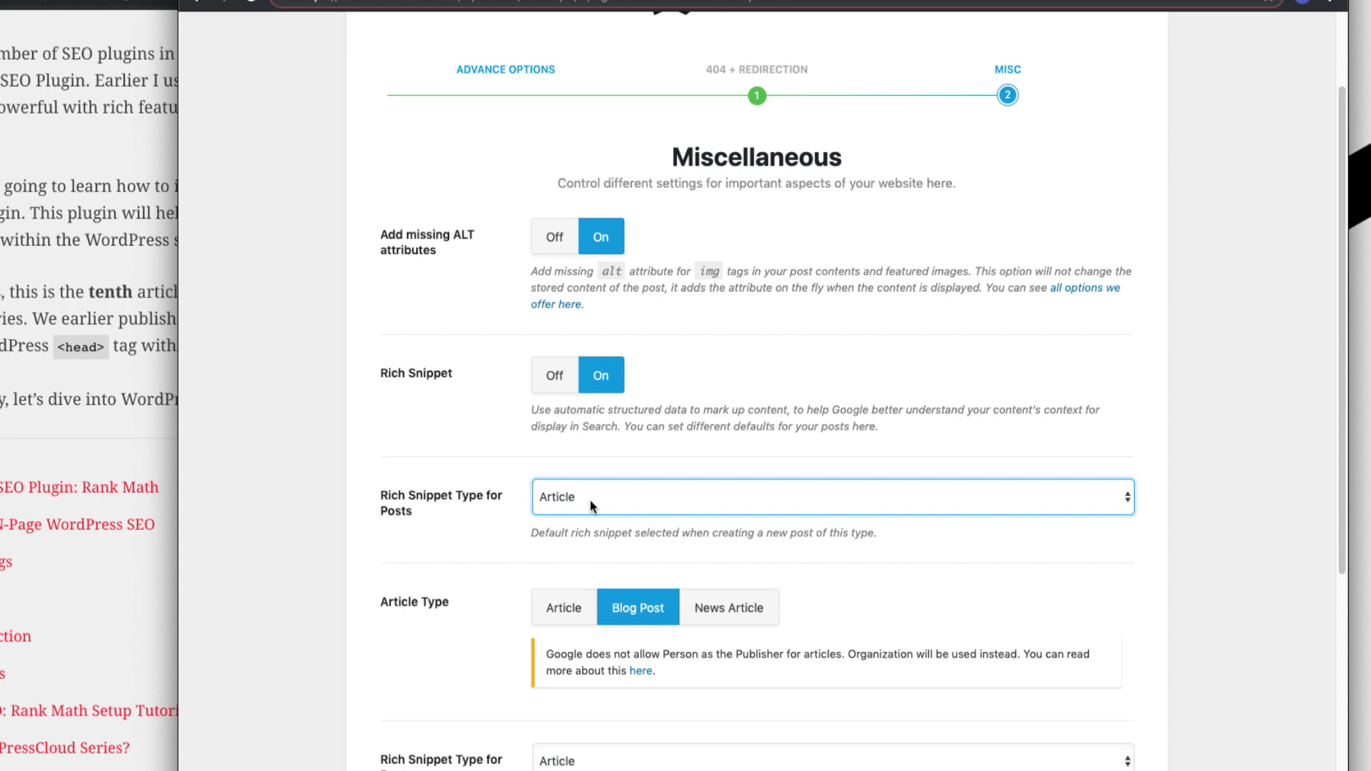
Keep Blog Post for posts and Article for pages as rich snippet types, then save and continue
scroll(483, 543, down, 3)
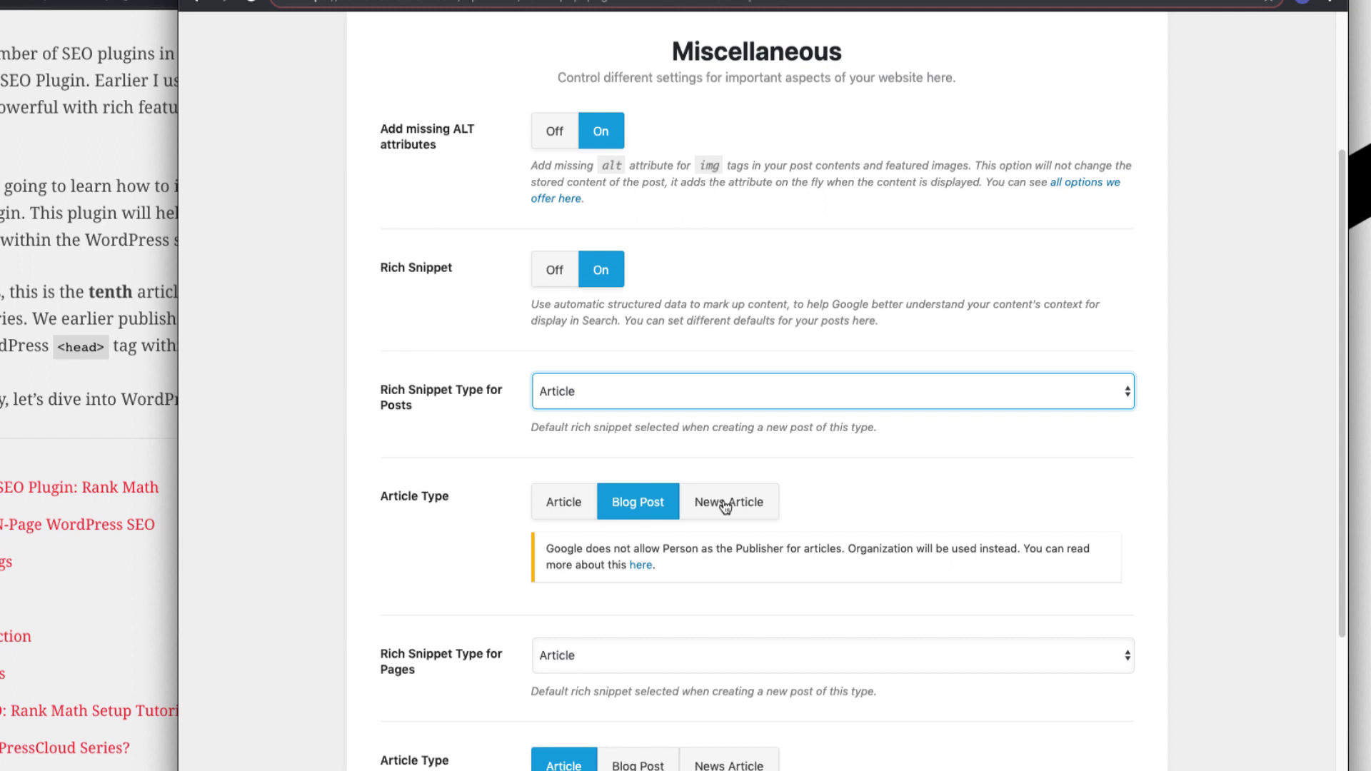
click(661, 507)
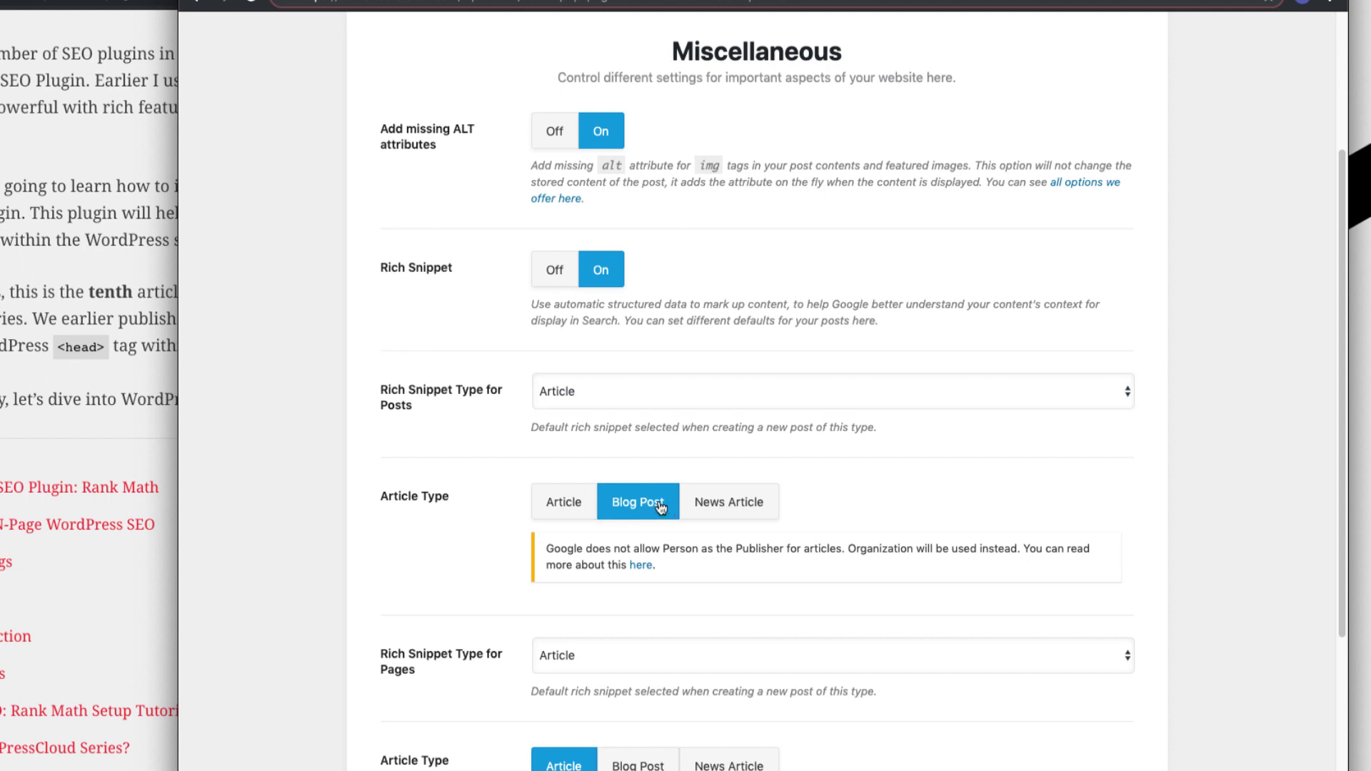
scroll(660, 504, down, 3)
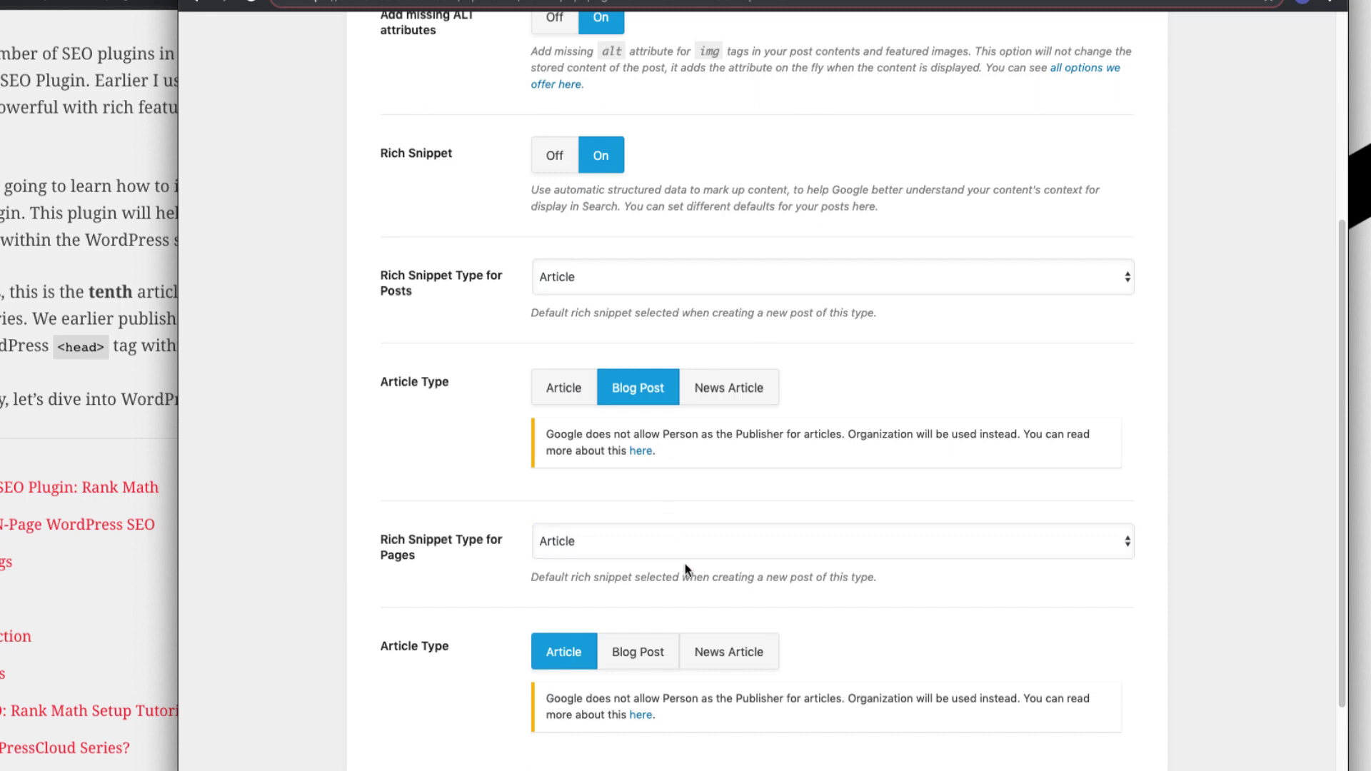
click(632, 553)
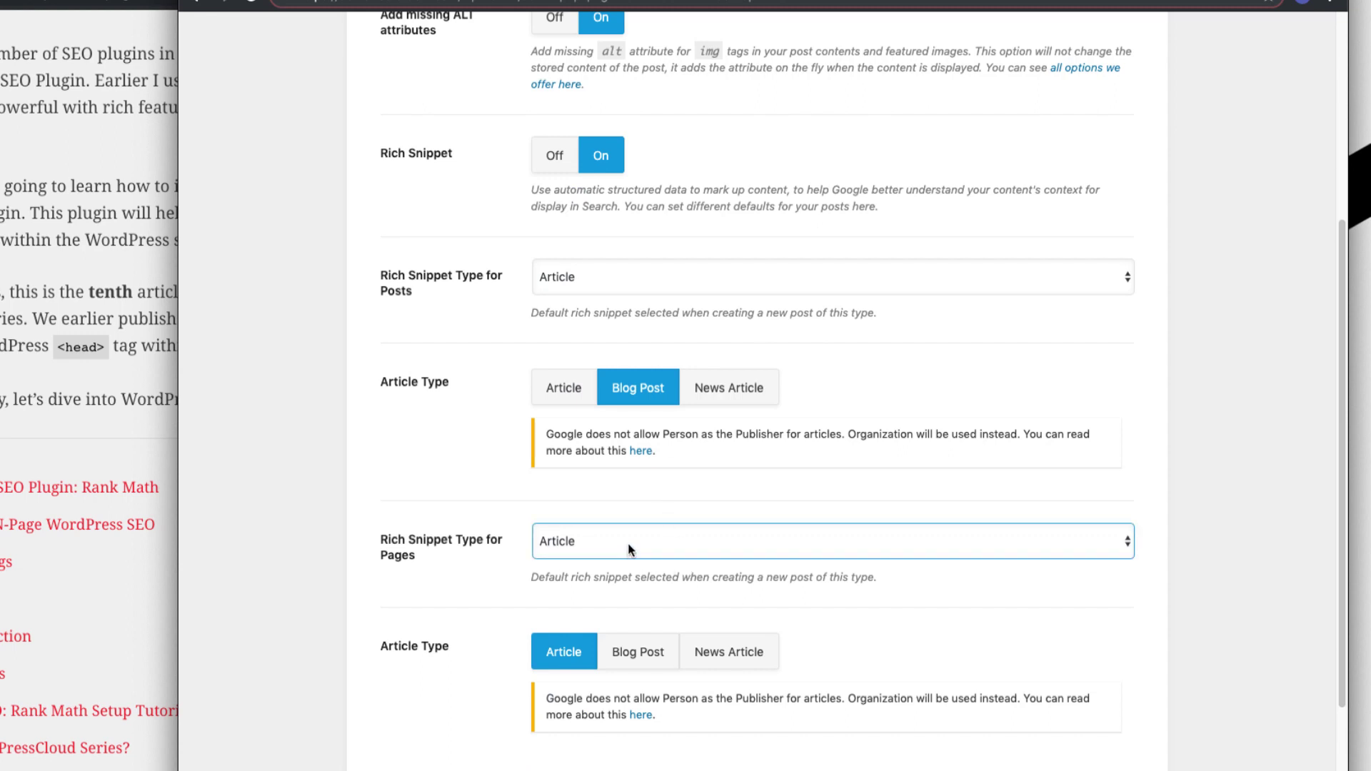
click(630, 549)
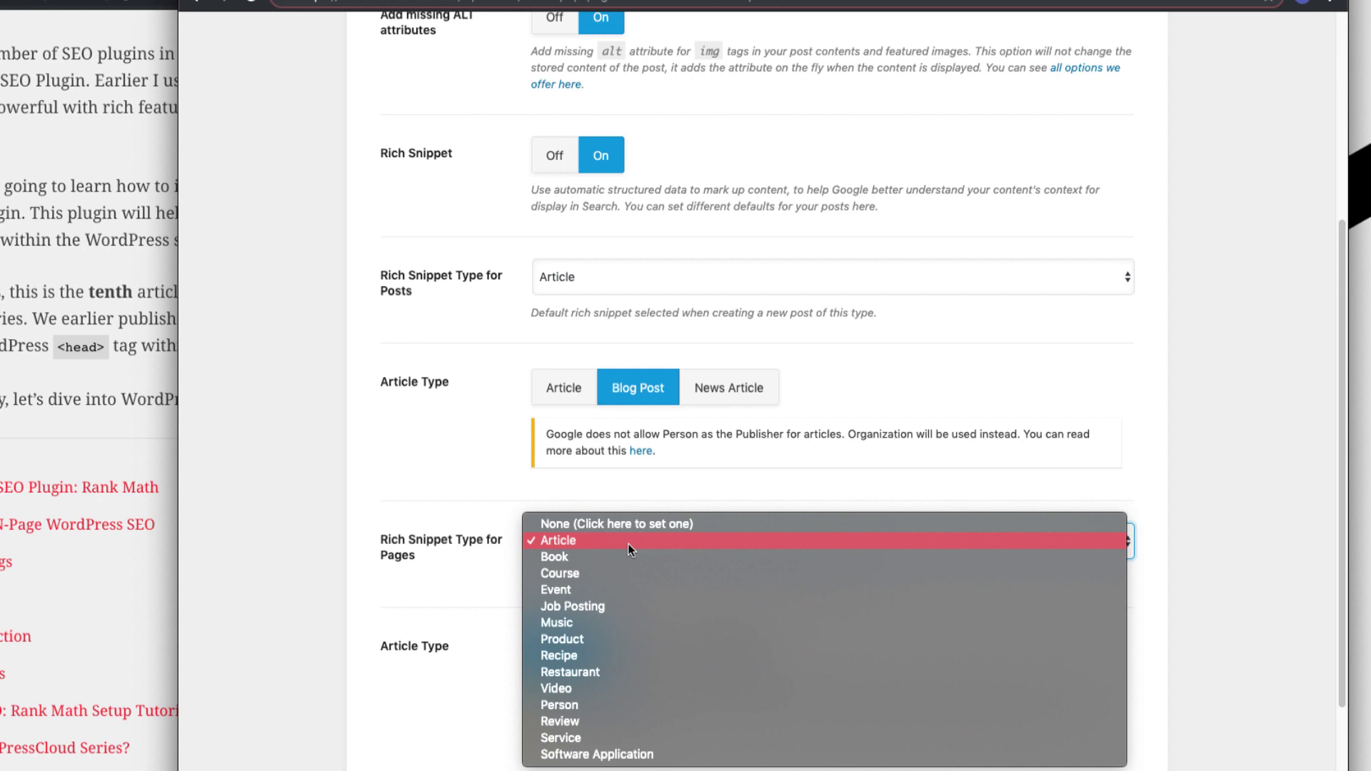
click(628, 542)
scroll(627, 547, down, 2)
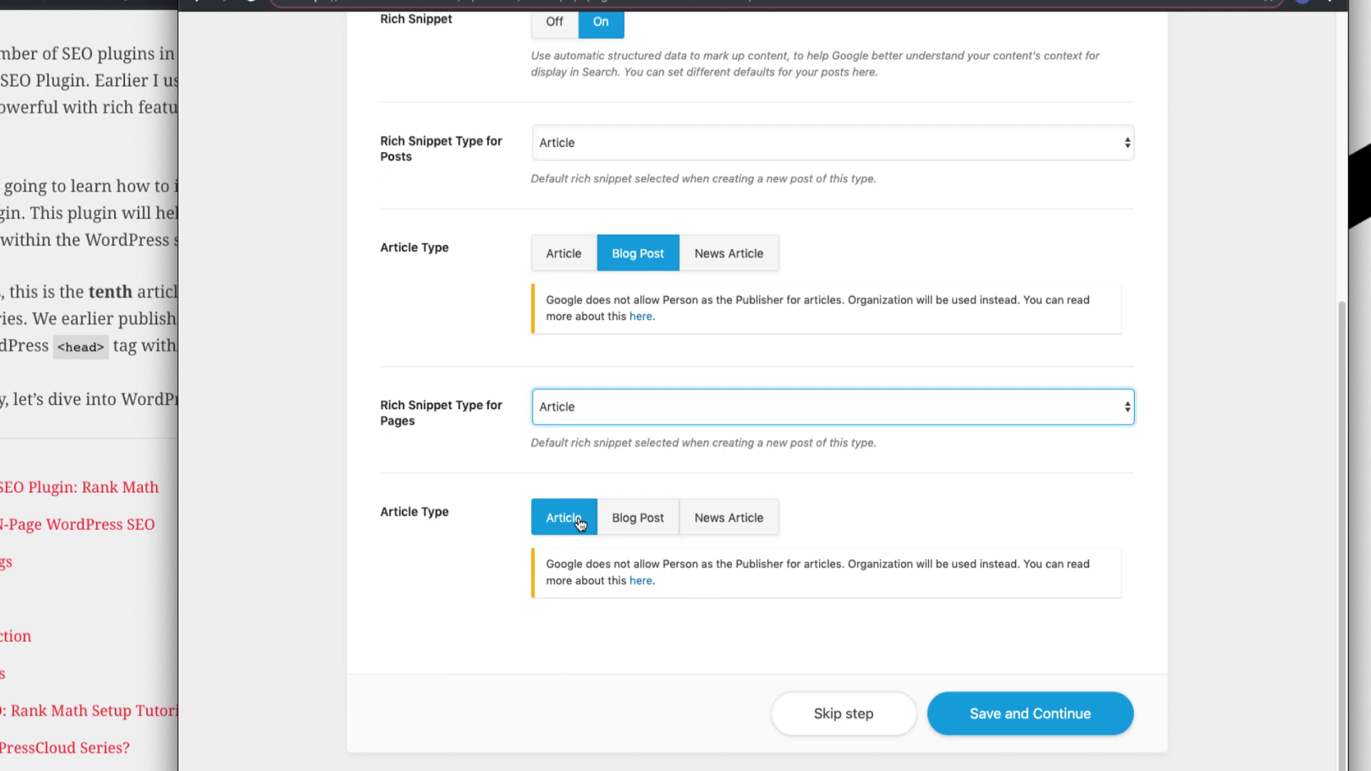
click(1040, 723)
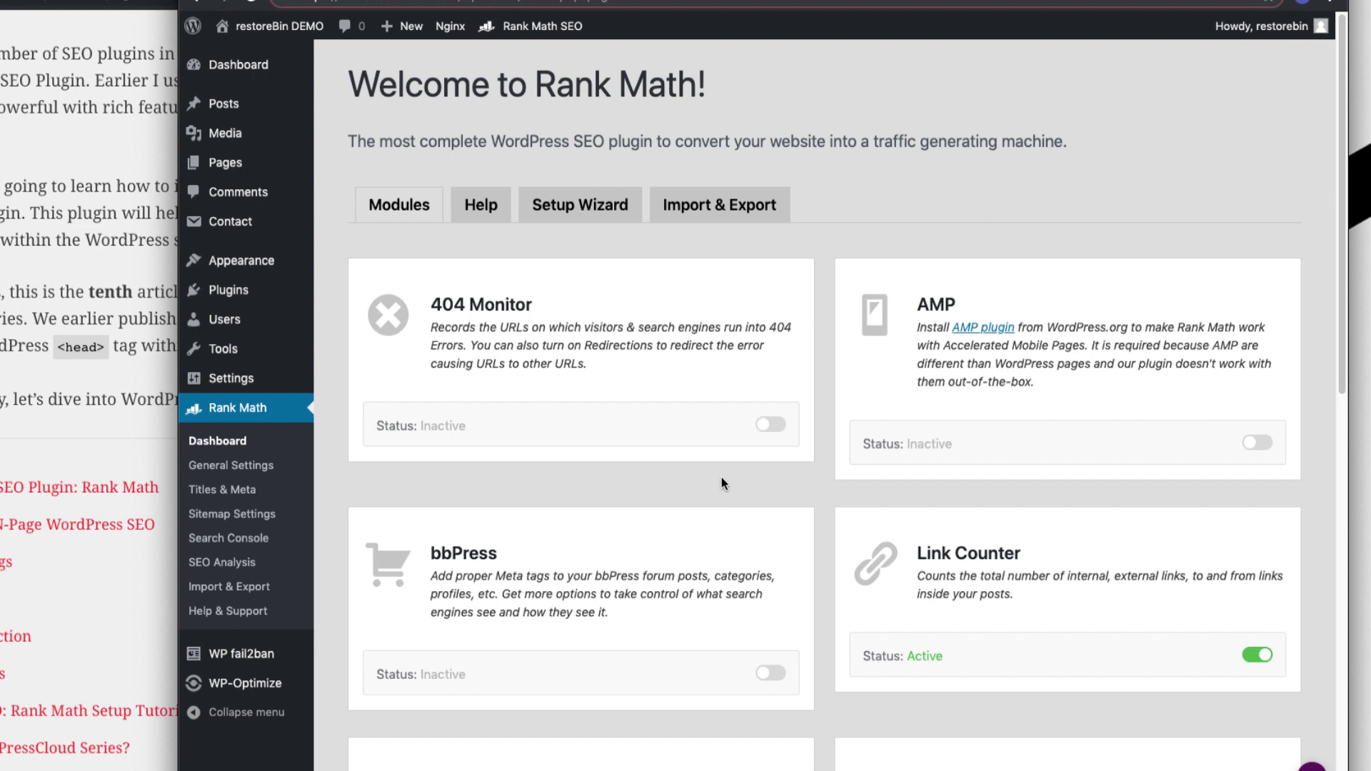
Switch the 404 Monitor module on and scroll down through the module cards
click(772, 425)
scroll(786, 466, down, 3)
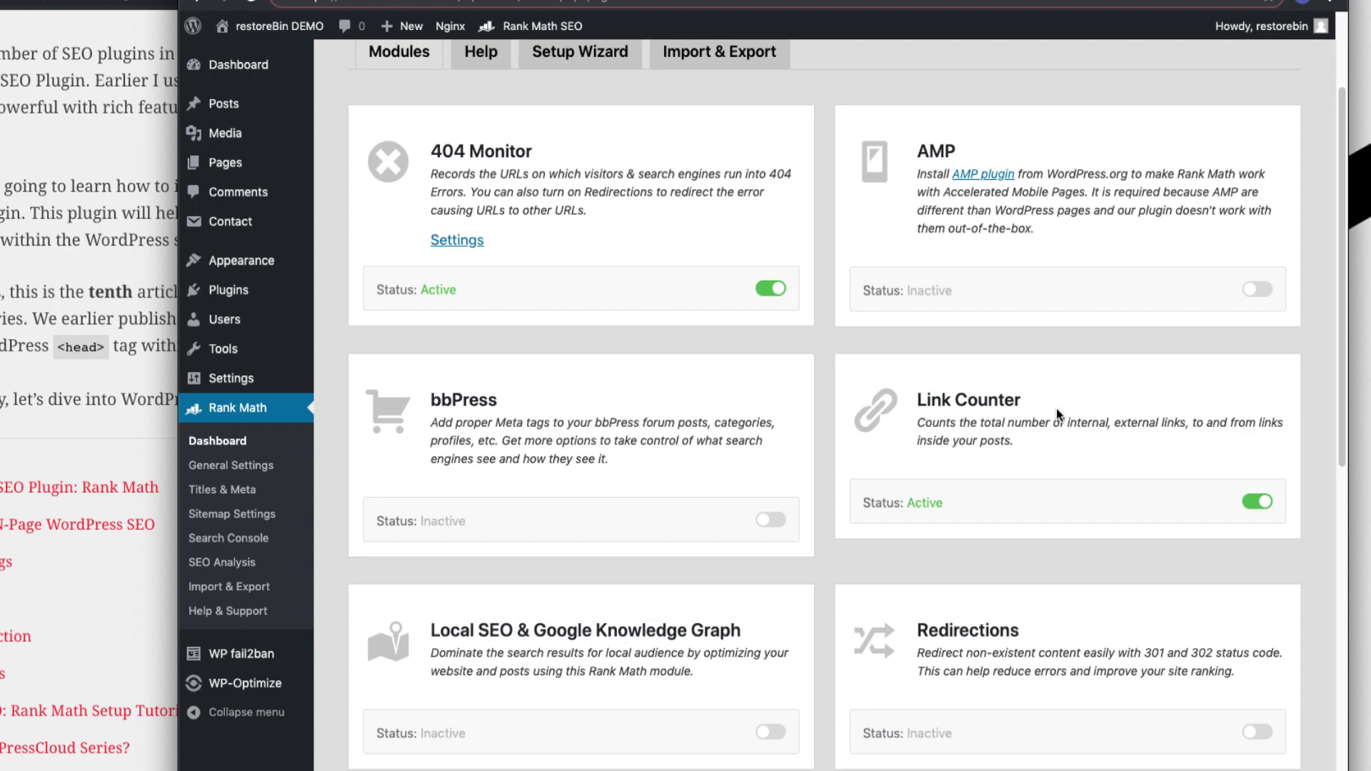
scroll(1058, 414, down, 2)
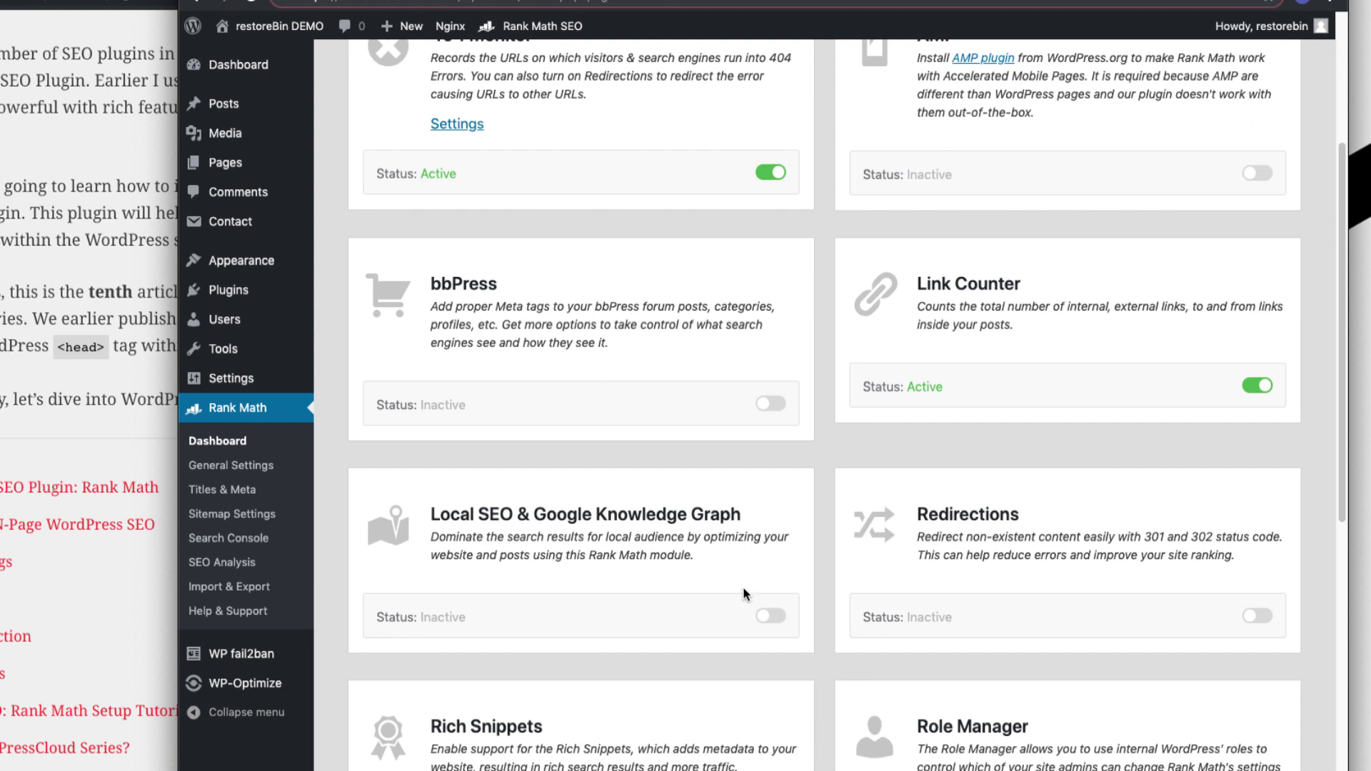
Toggle the Redirections module on the modules dashboard
scroll(743, 594, down, 1)
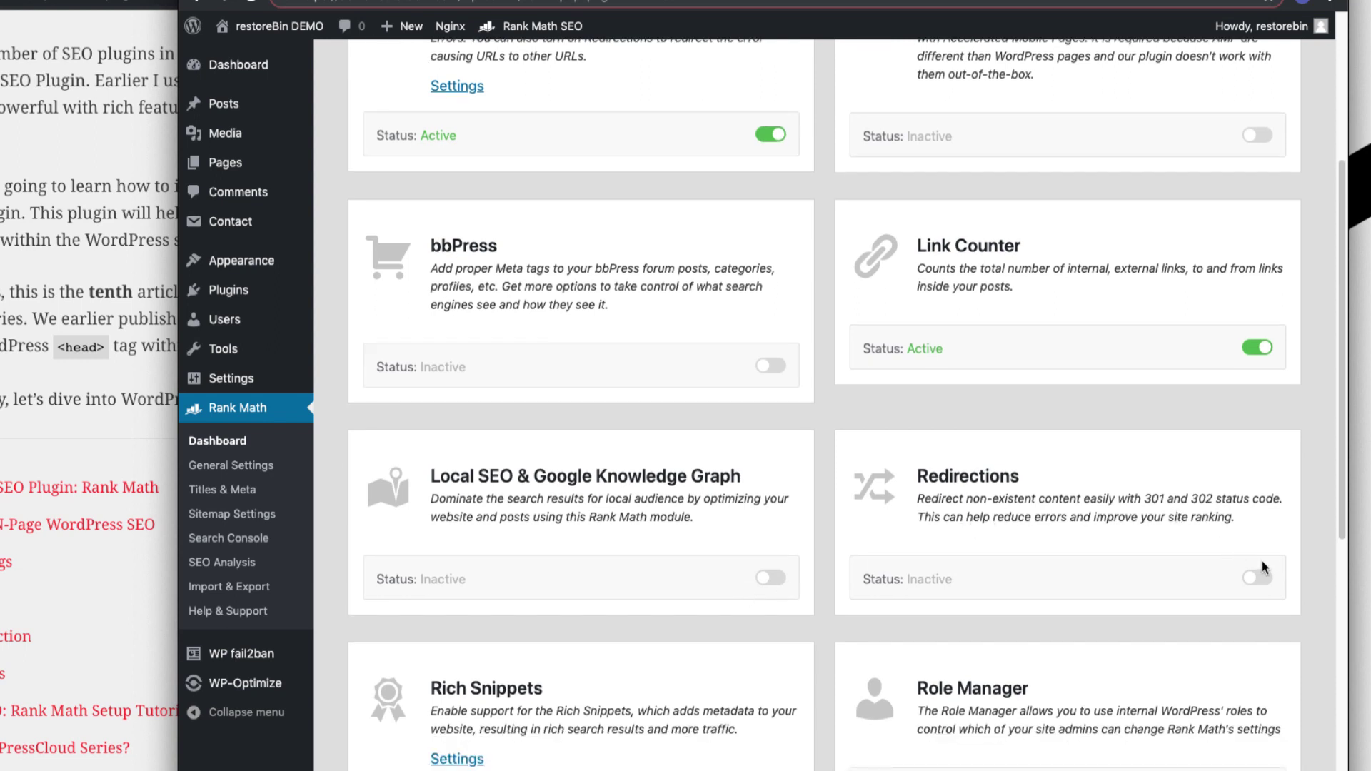
click(1261, 582)
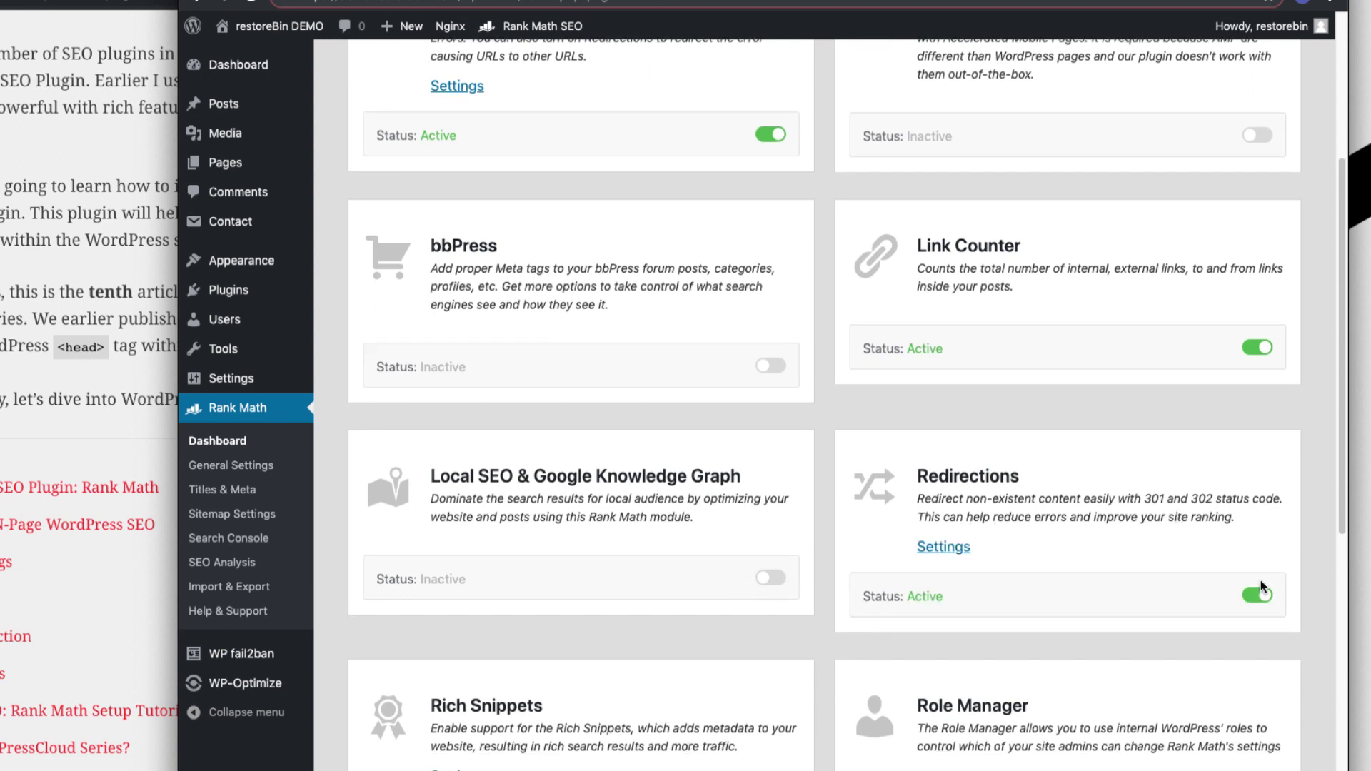
scroll(1261, 580, down, 3)
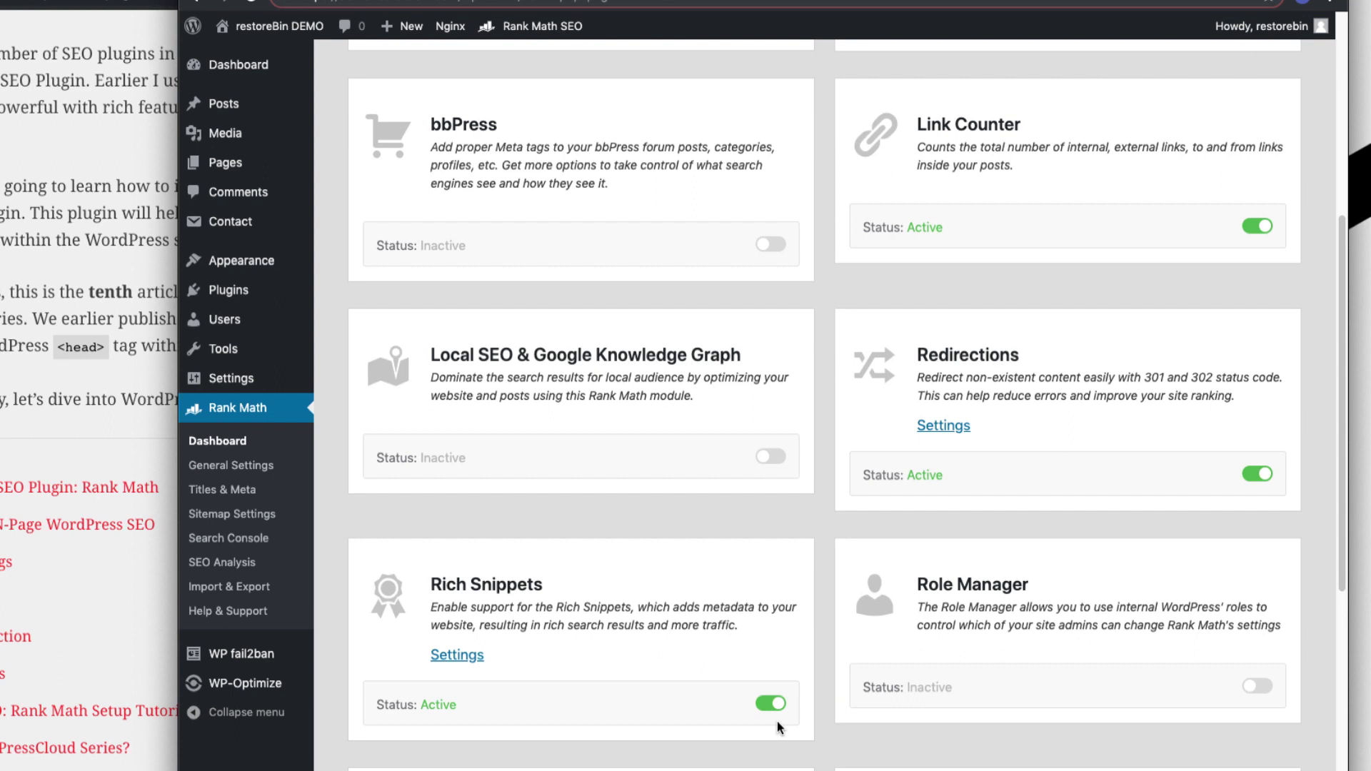
scroll(964, 688, down, 1)
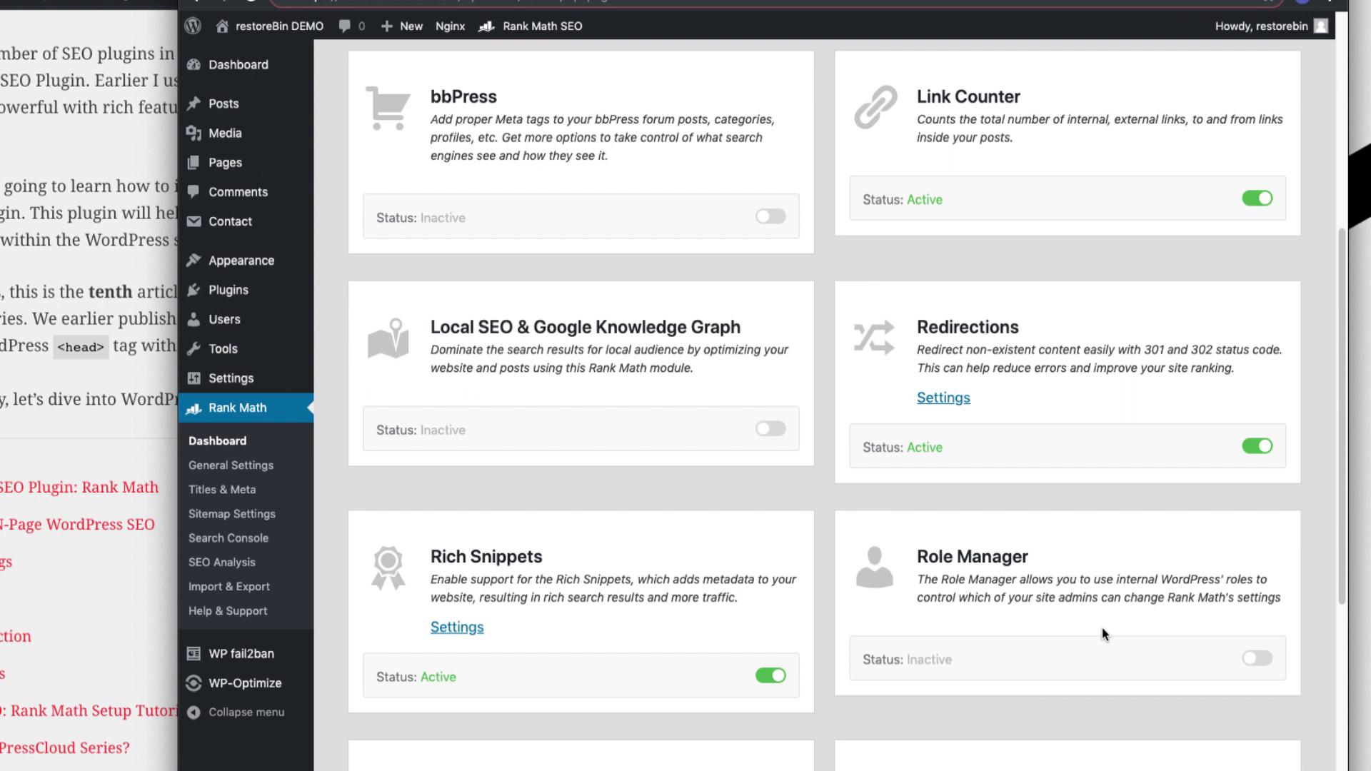
Turn off the Search Console module and scroll through the remaining modules
scroll(1102, 629, down, 1)
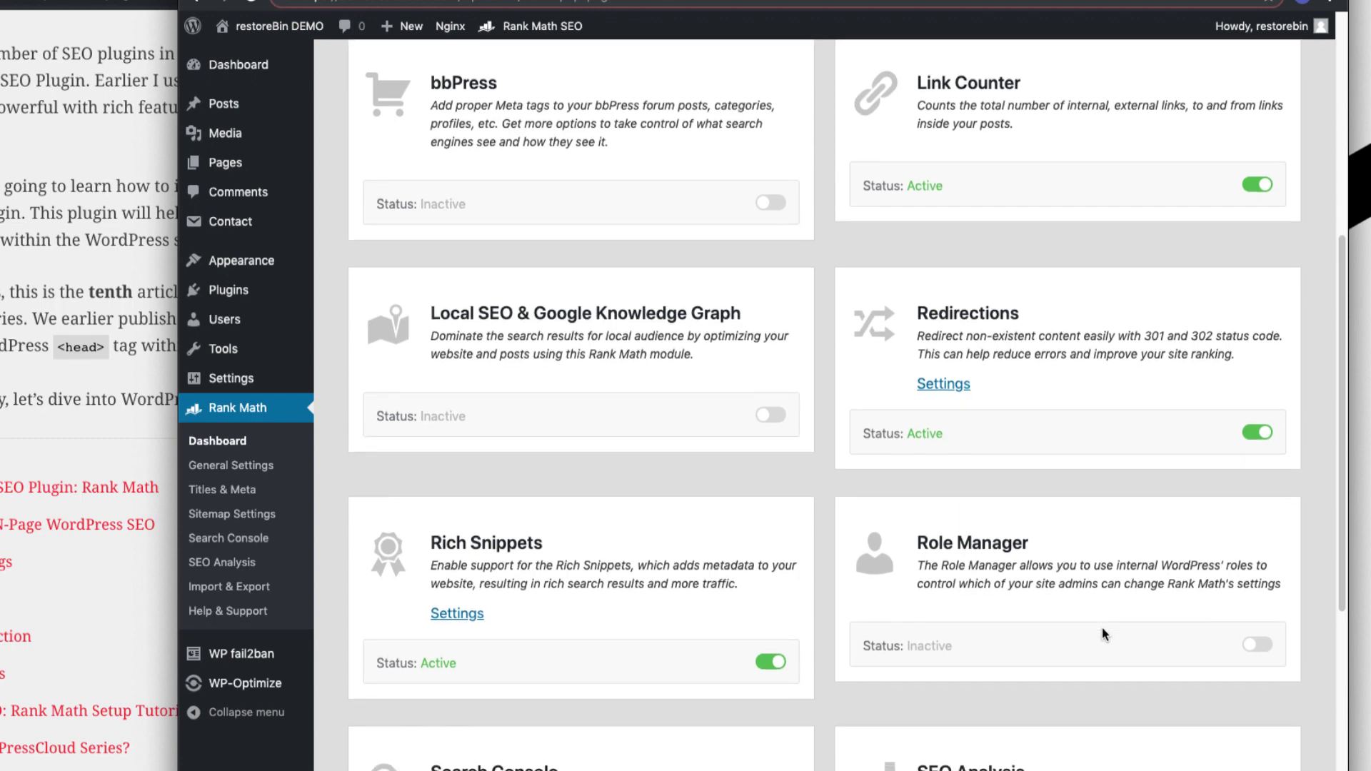
scroll(1102, 628, down, 3)
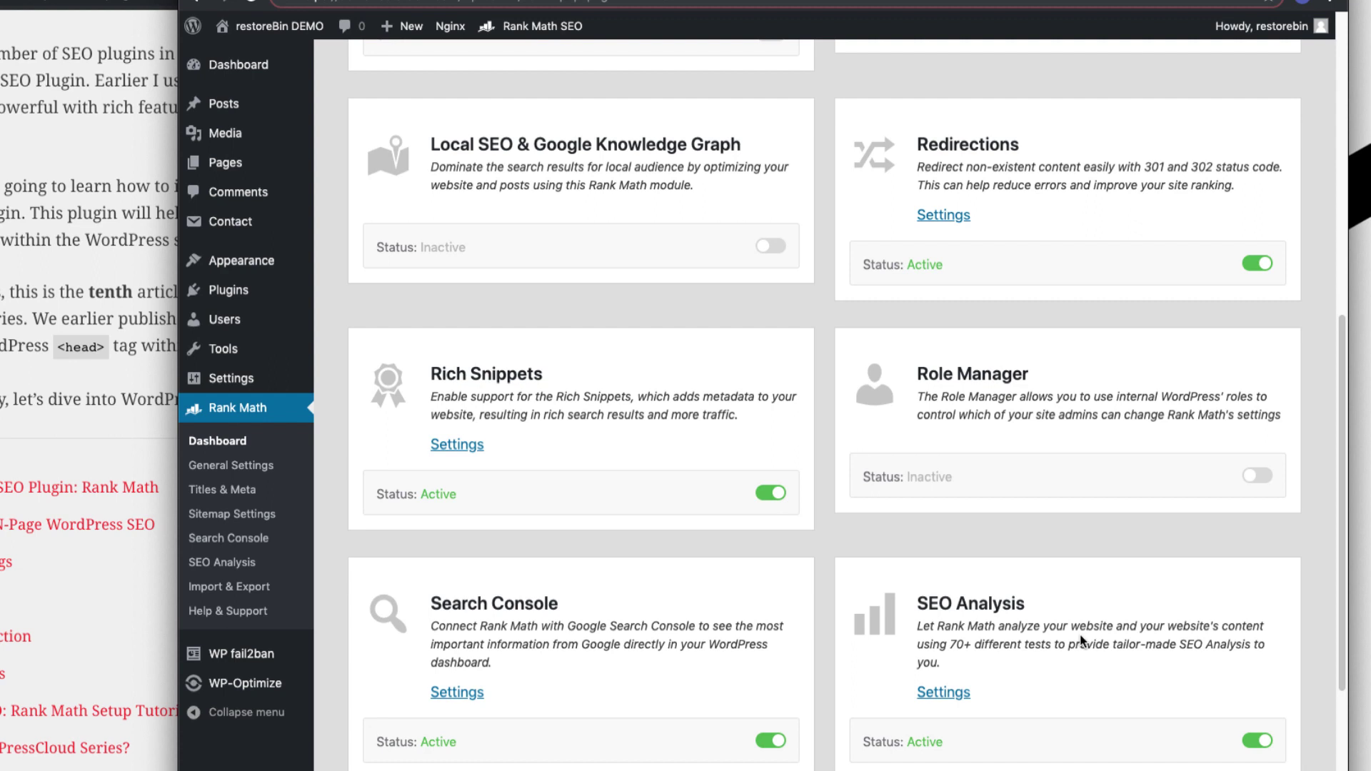
scroll(789, 623, down, 1)
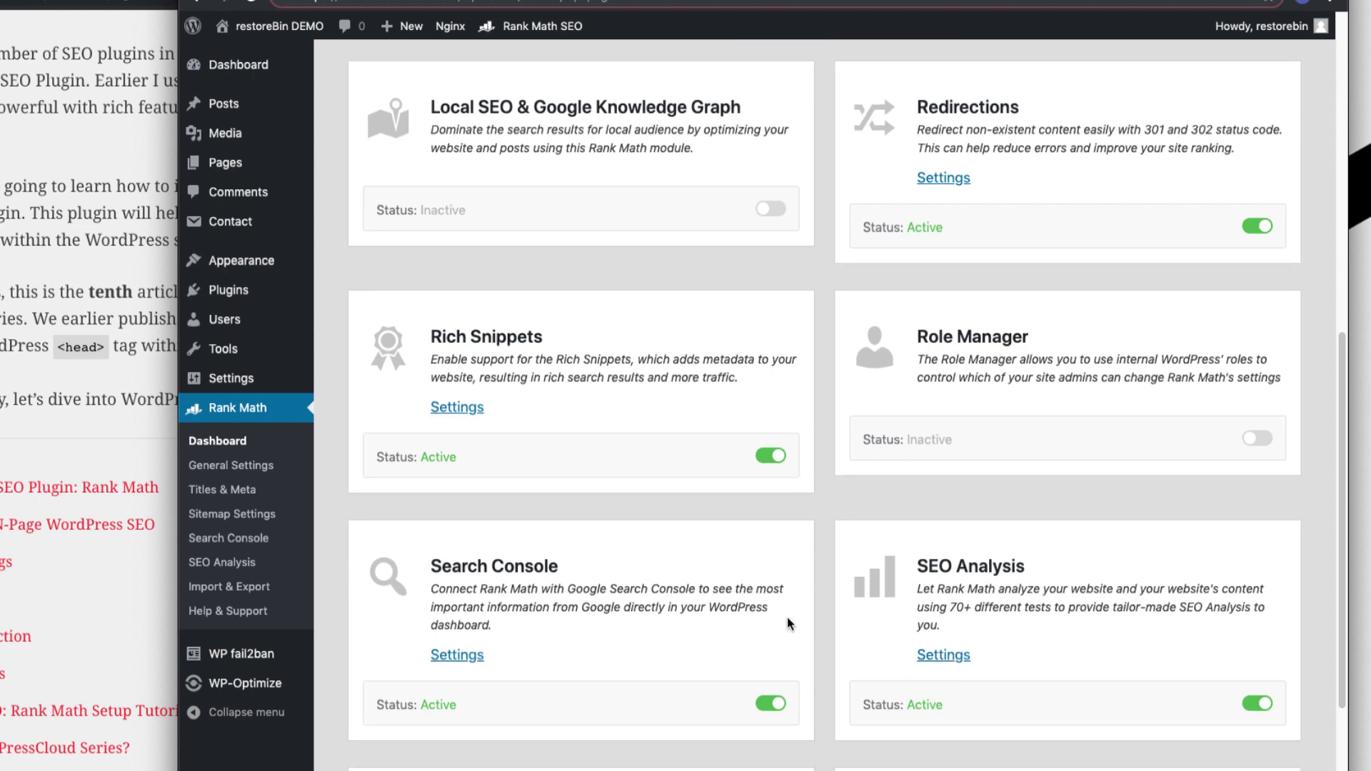
scroll(786, 624, down, 1)
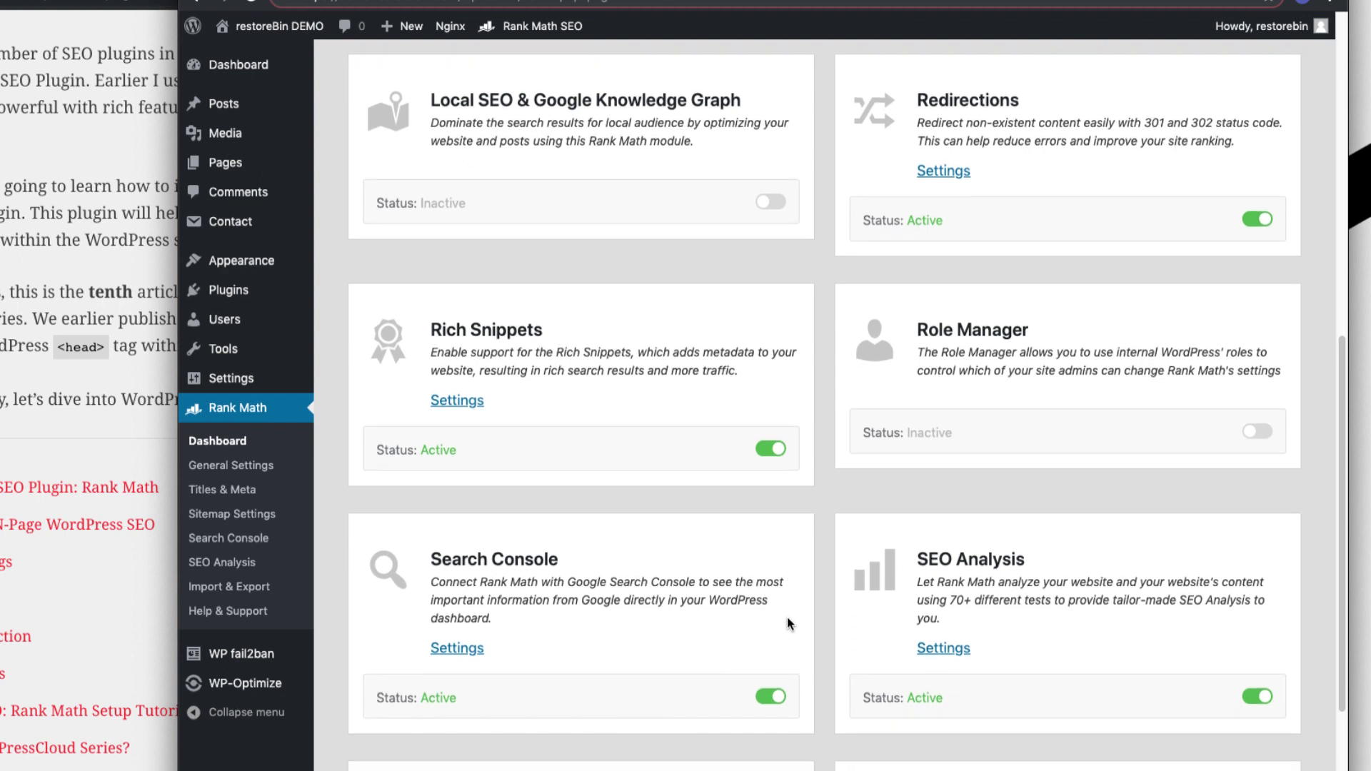
click(766, 697)
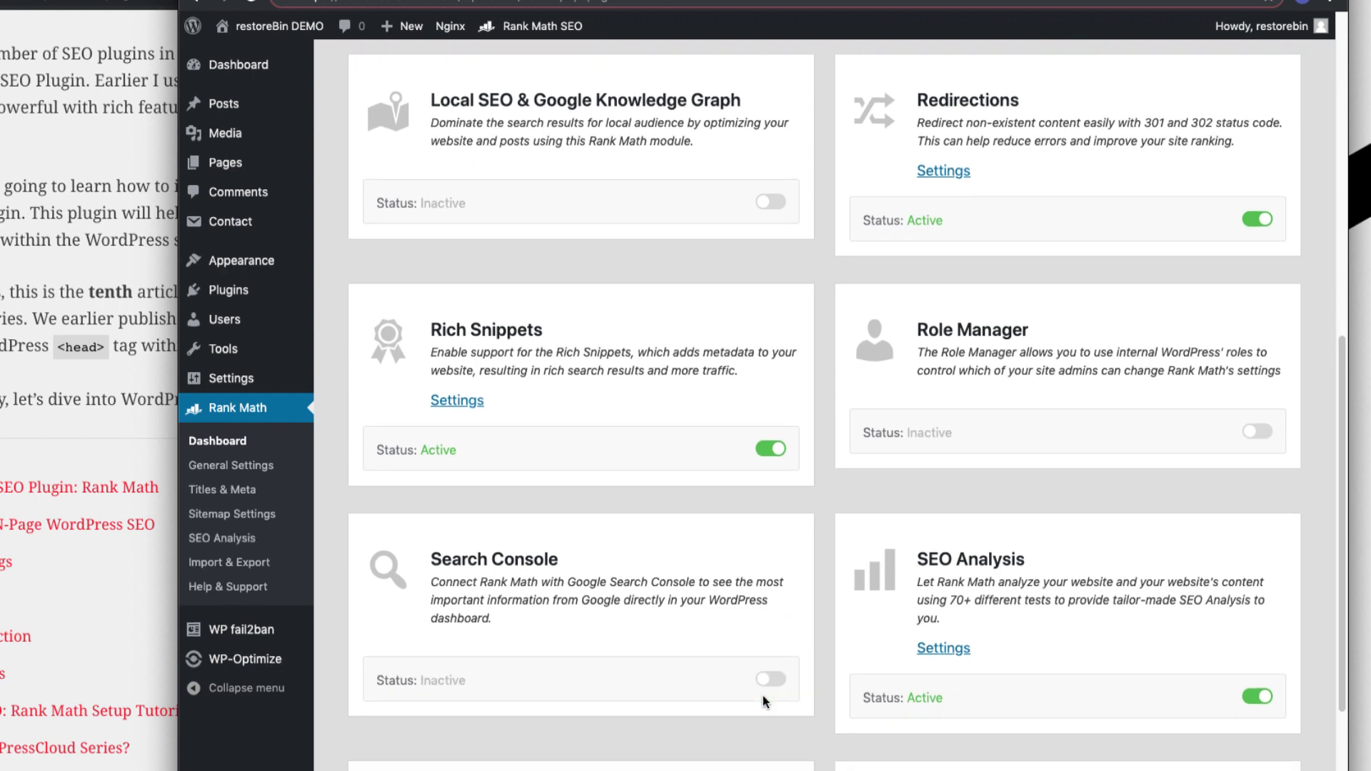
scroll(762, 695, down, 1)
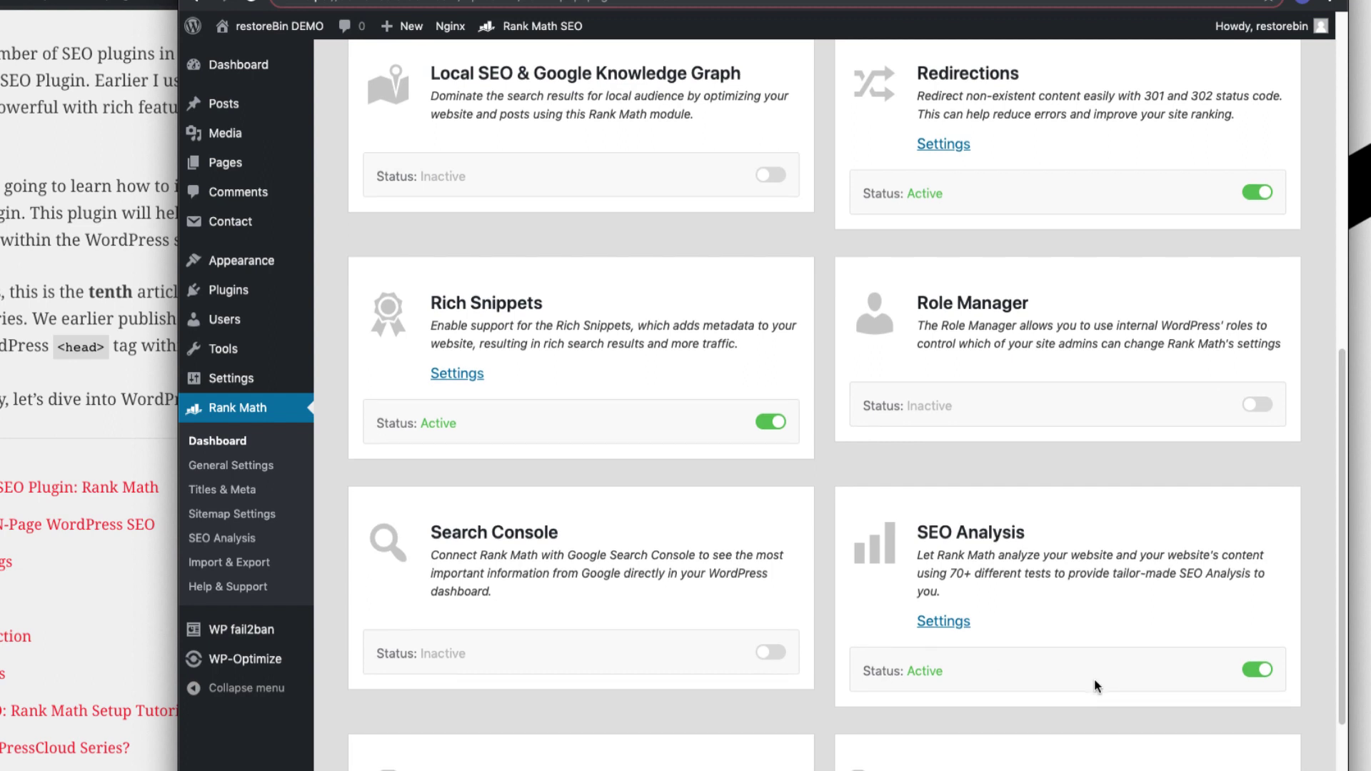
scroll(1093, 679, down, 3)
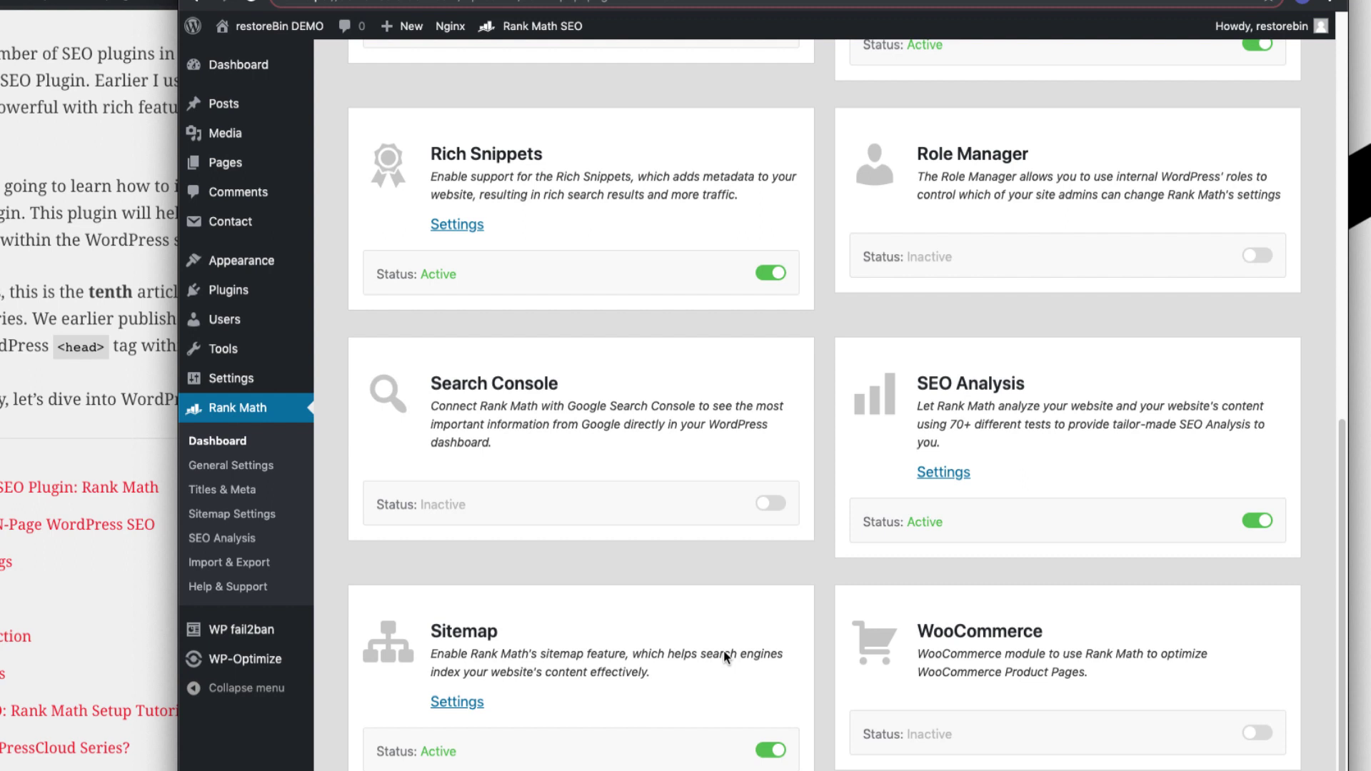
scroll(725, 656, down, 1)
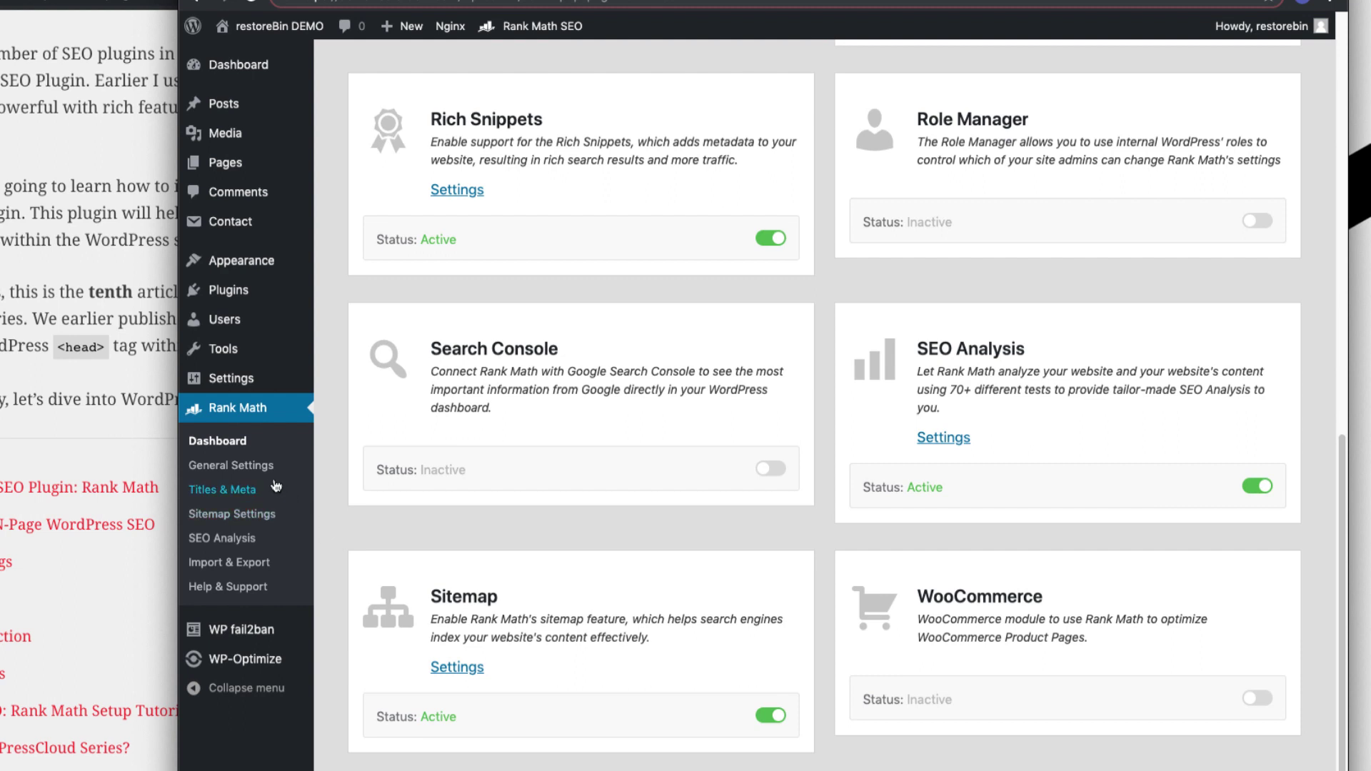
Open Rank Math General Settings and scroll through the first section
click(309, 466)
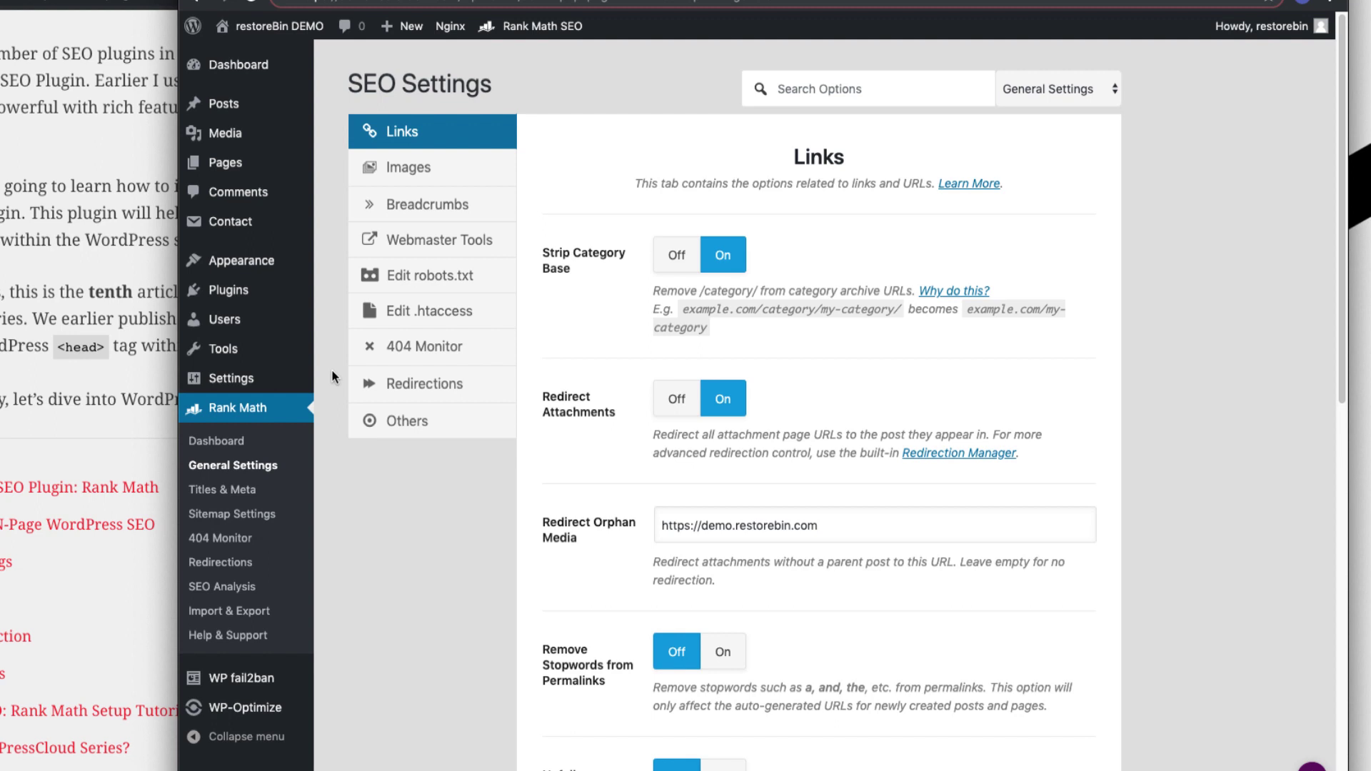
scroll(332, 376, down, 3)
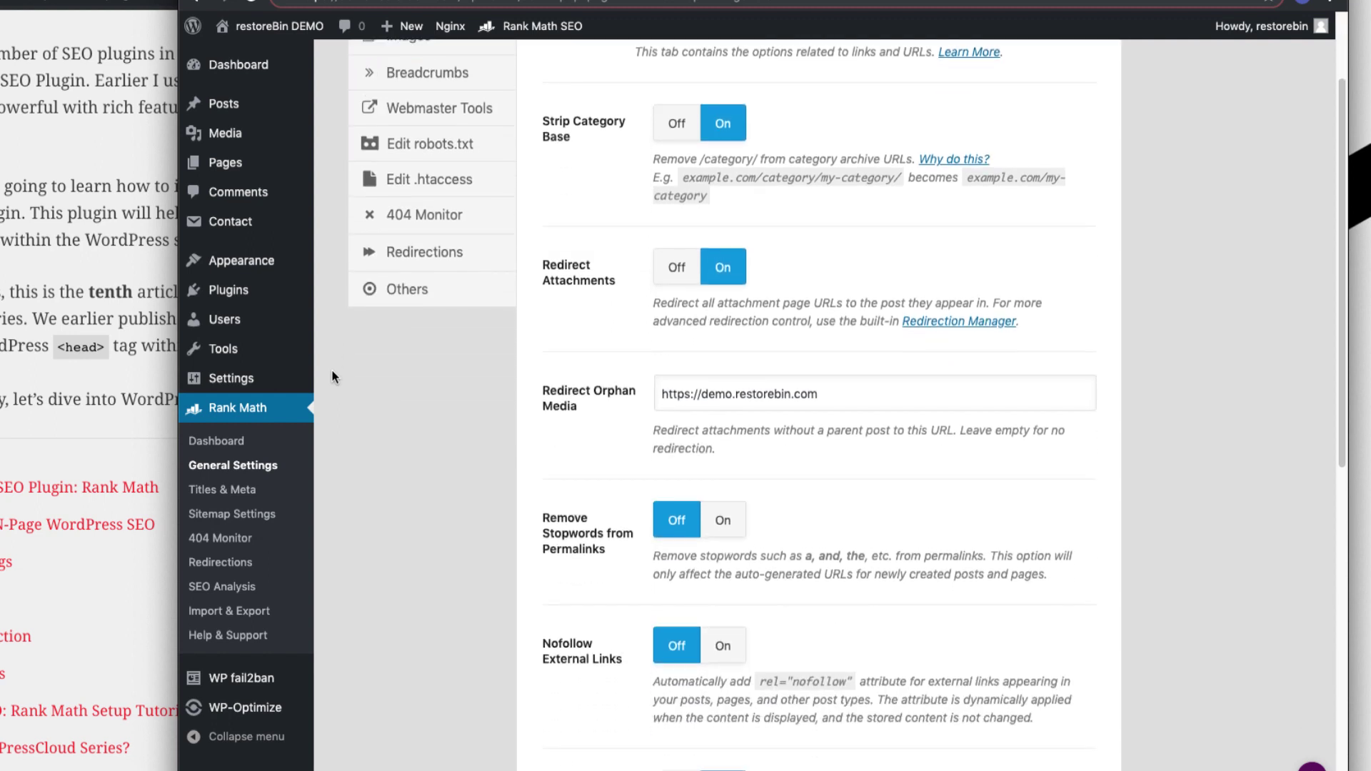
scroll(332, 376, down, 2)
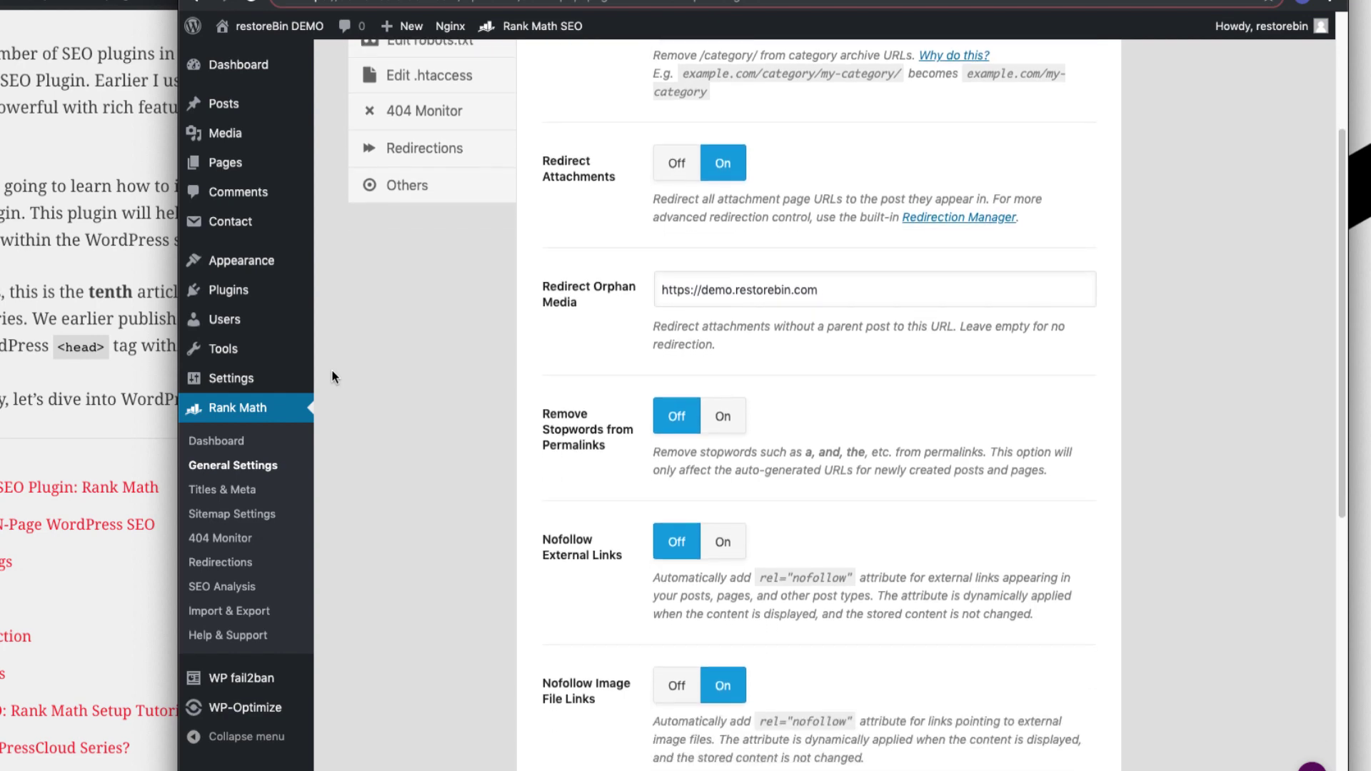
scroll(332, 376, down, 2)
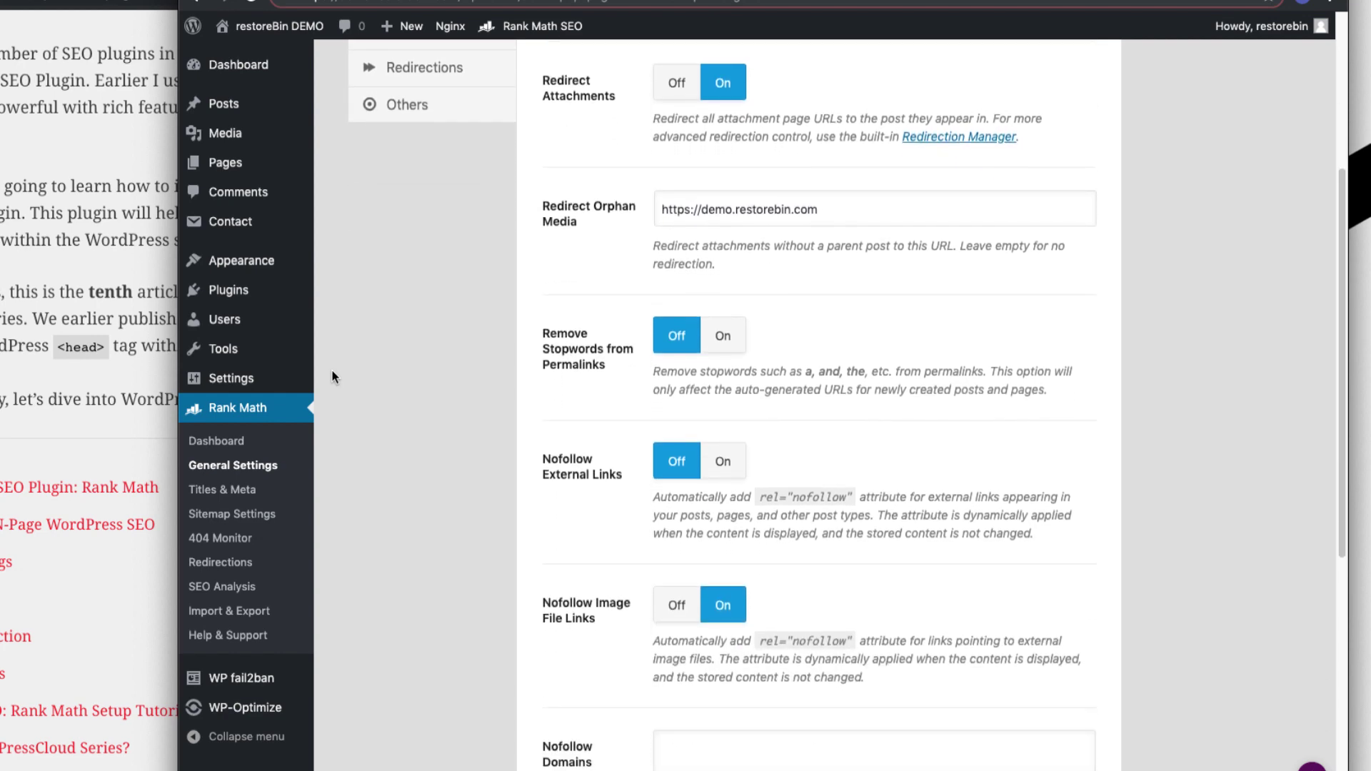
scroll(332, 376, up, 7)
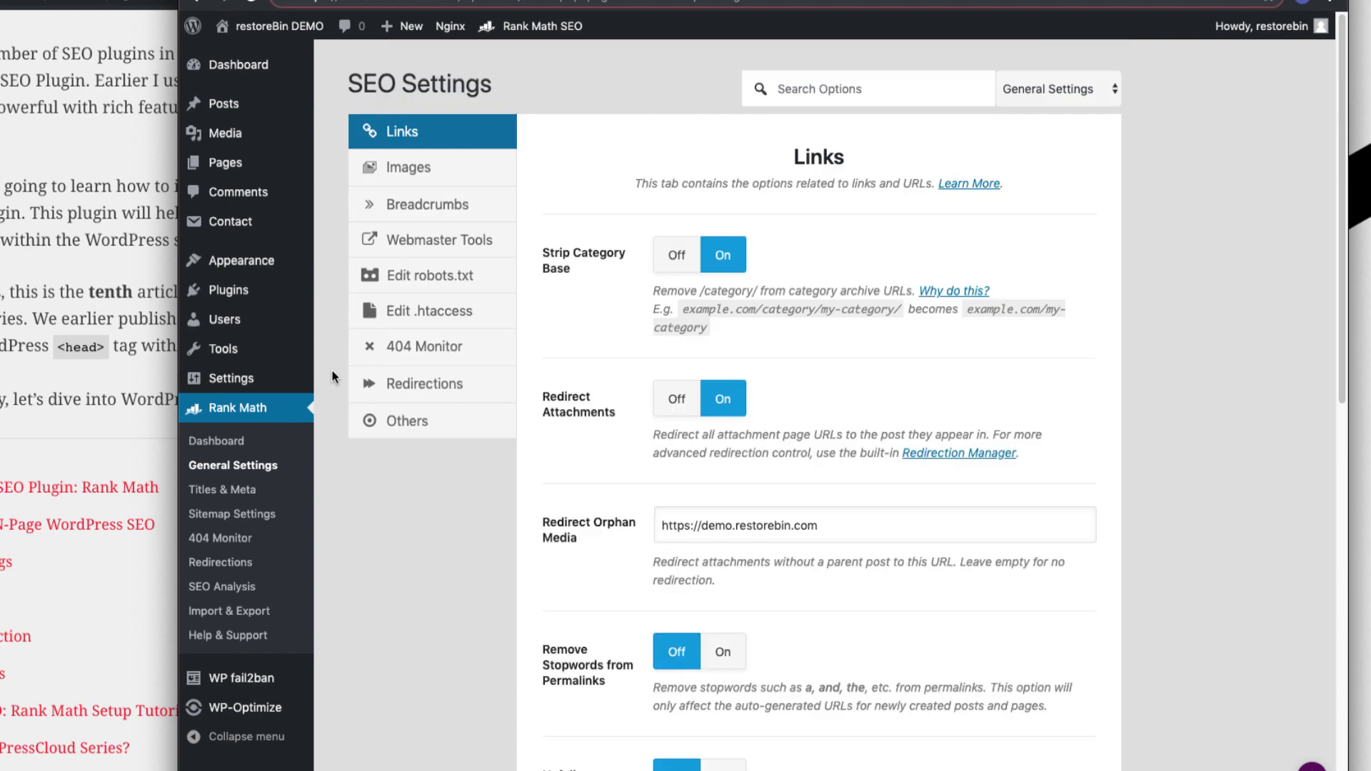
Browse the Images, Breadcrumbs, Webmaster Tools, robots.txt, .htaccess and 404 Monitor tabs
click(412, 158)
click(419, 205)
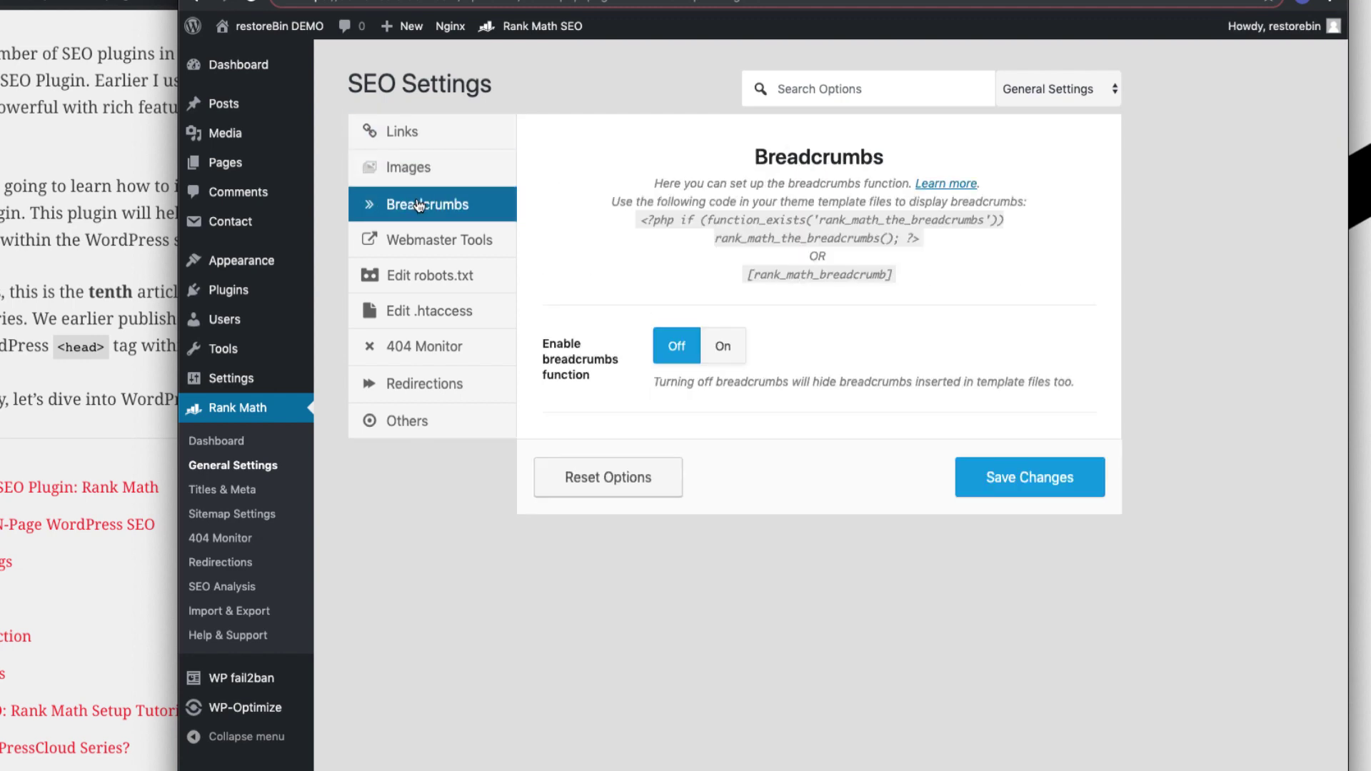
click(422, 235)
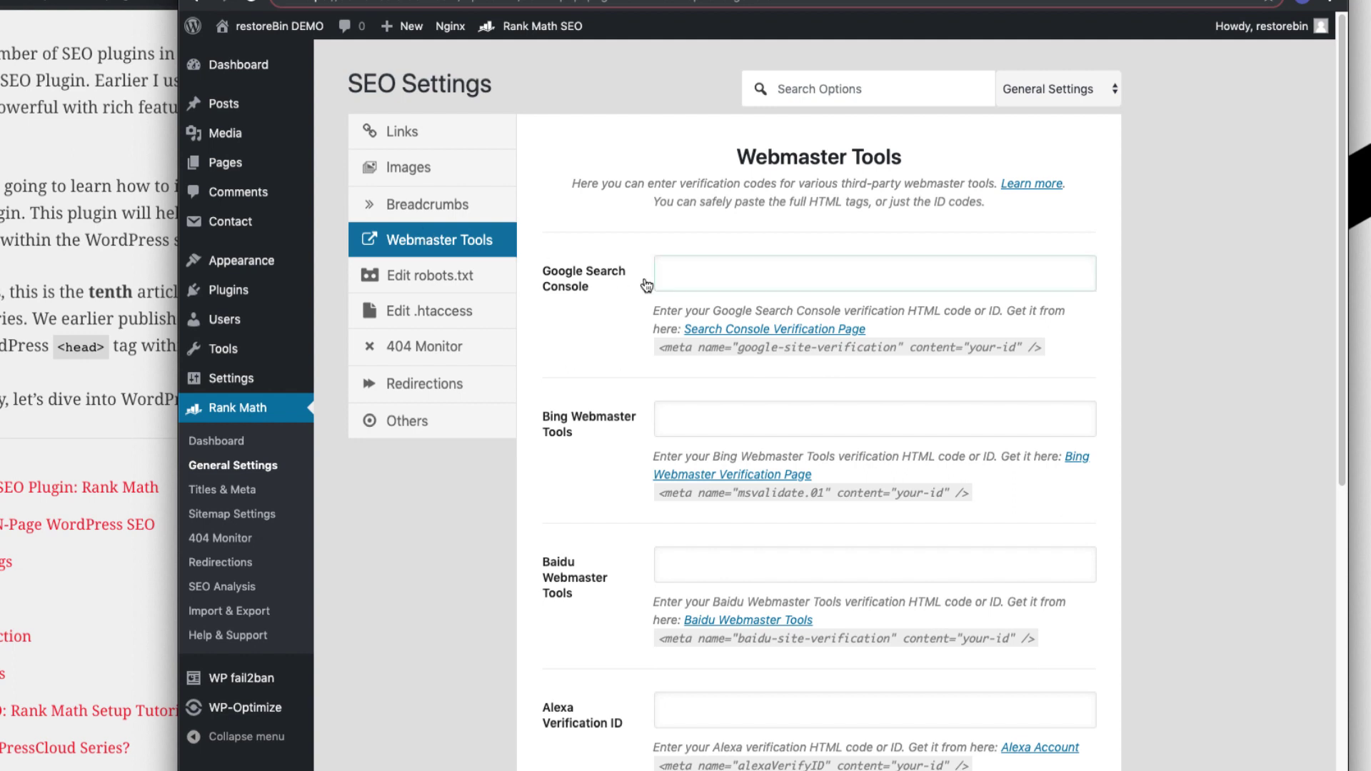
click(673, 272)
click(492, 271)
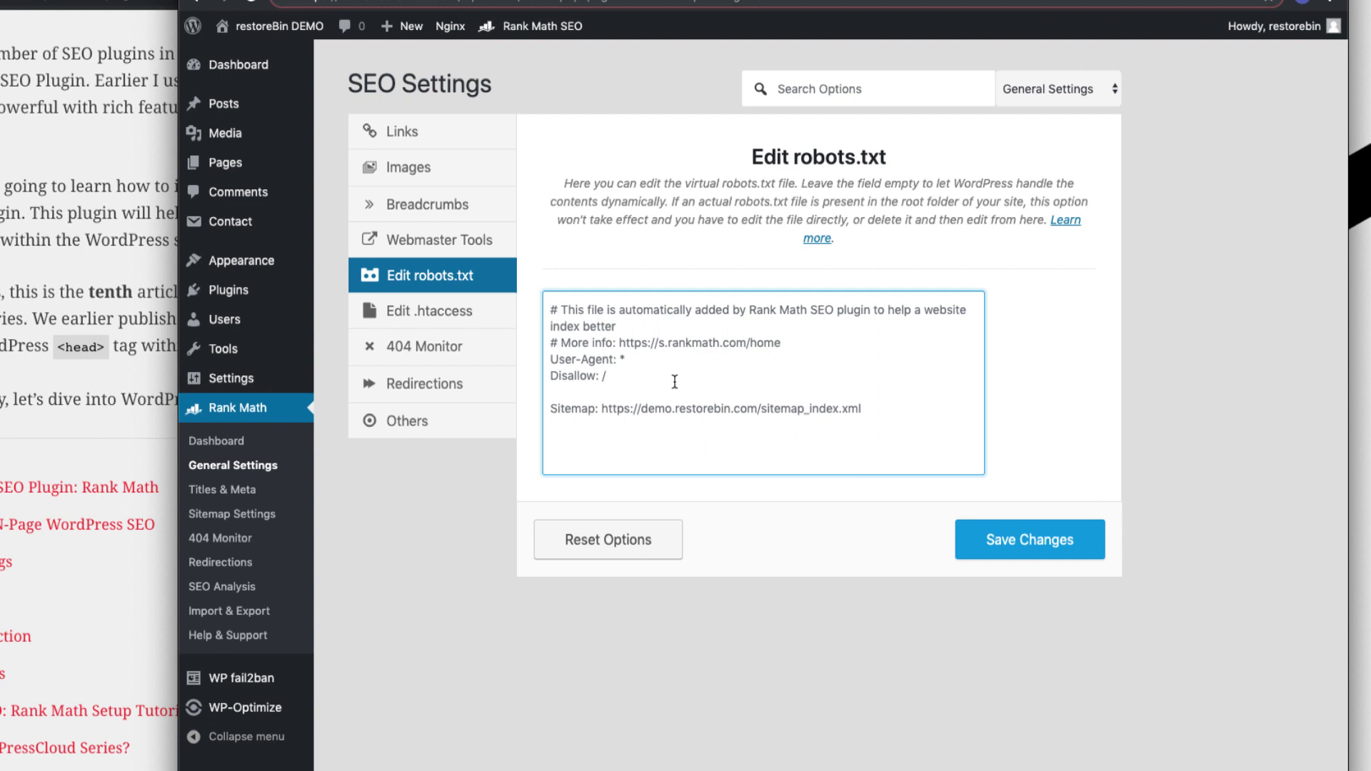
click(428, 314)
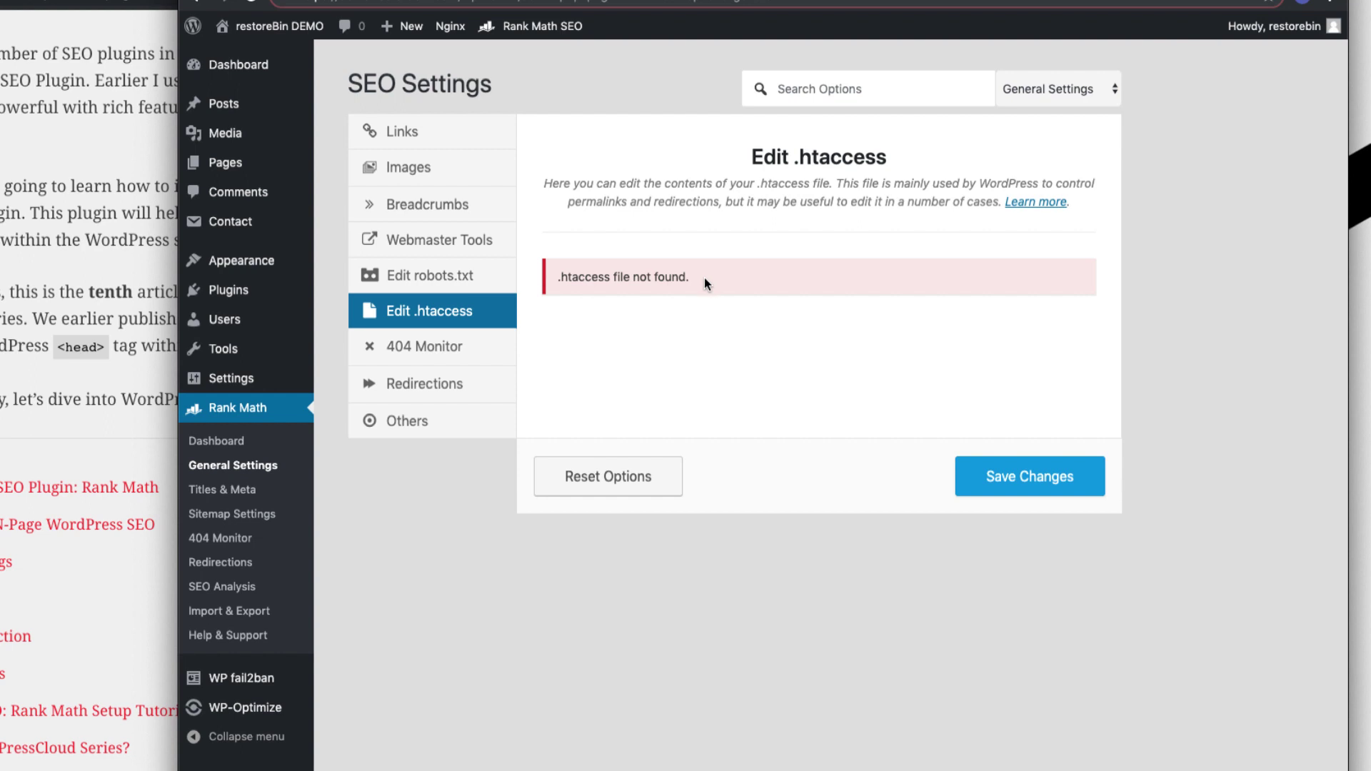
click(479, 349)
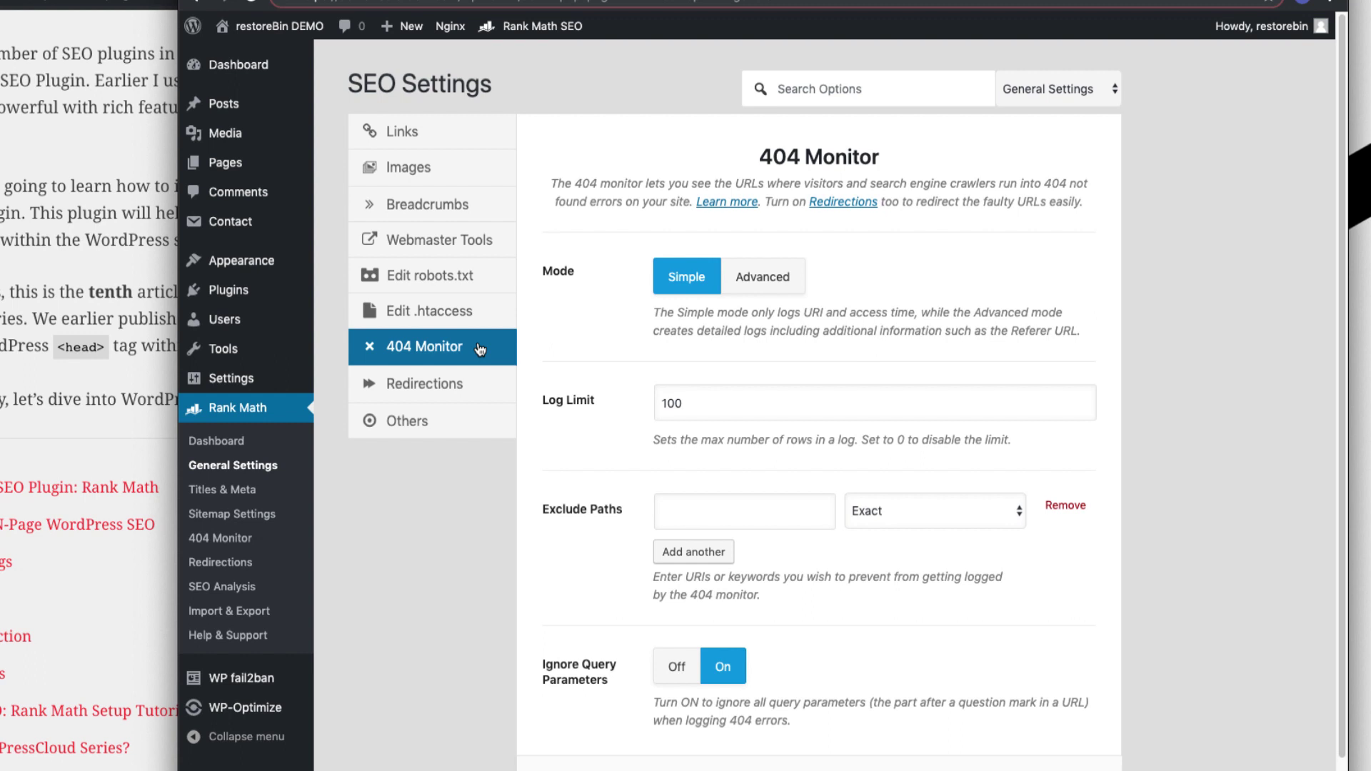
Leave the 404 Monitor Log Limit at 100 and move to the Redirections settings
click(739, 409)
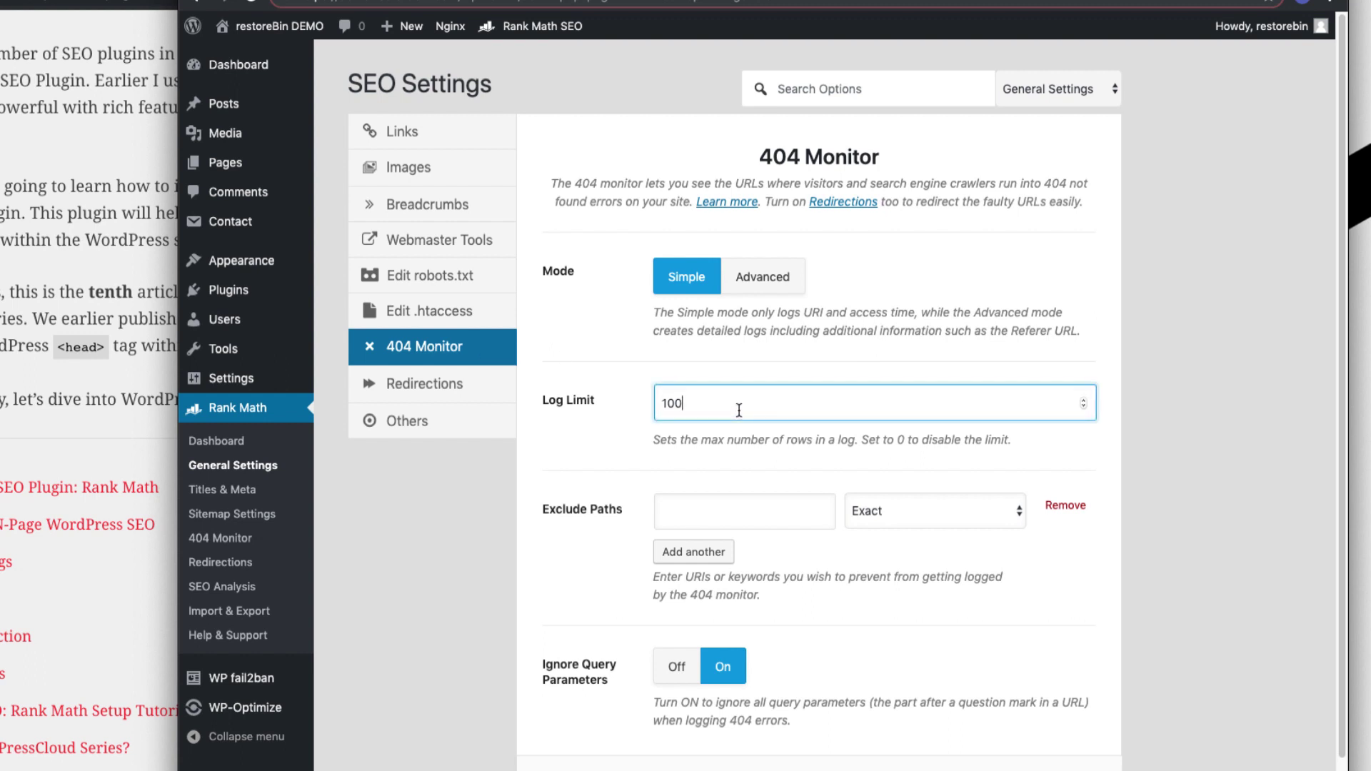
scroll(738, 408, down, 2)
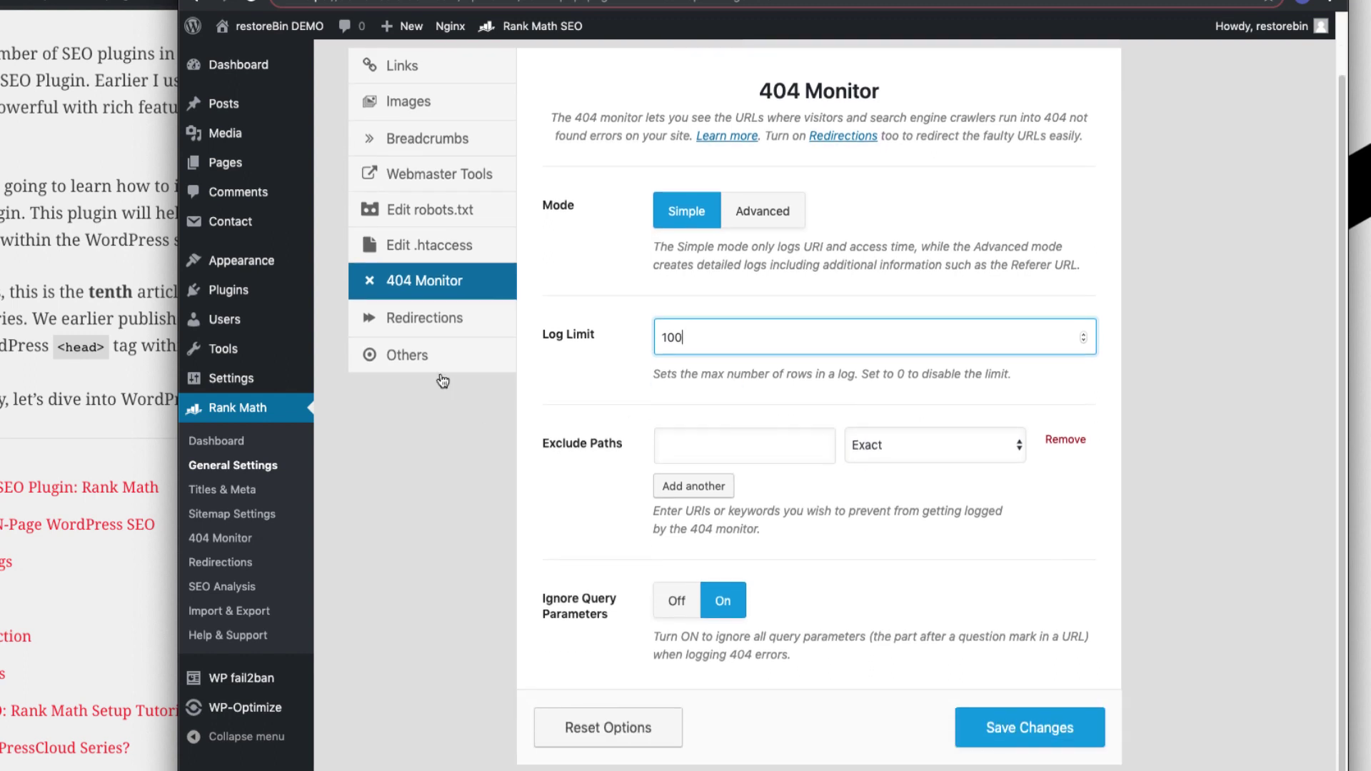
click(425, 318)
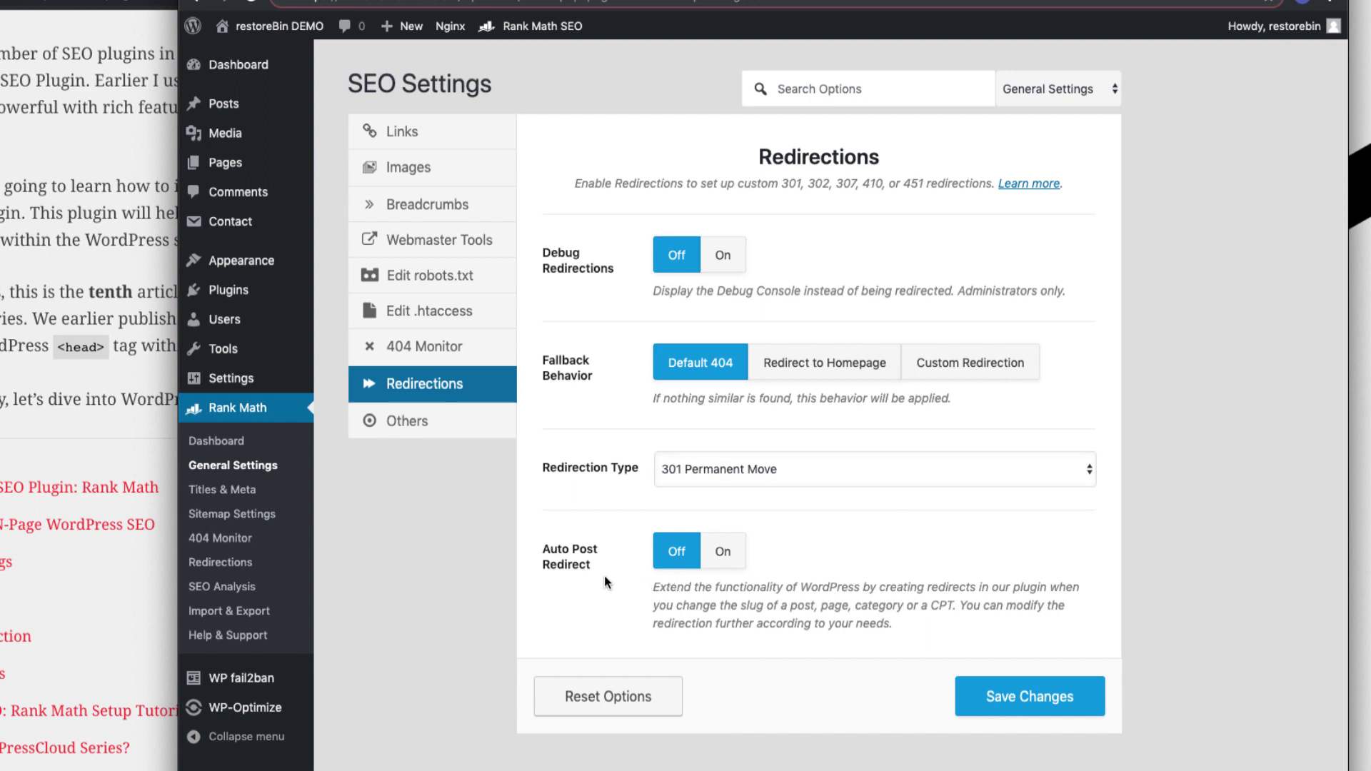
Set Auto Post Redirect to On and save the changes
click(740, 555)
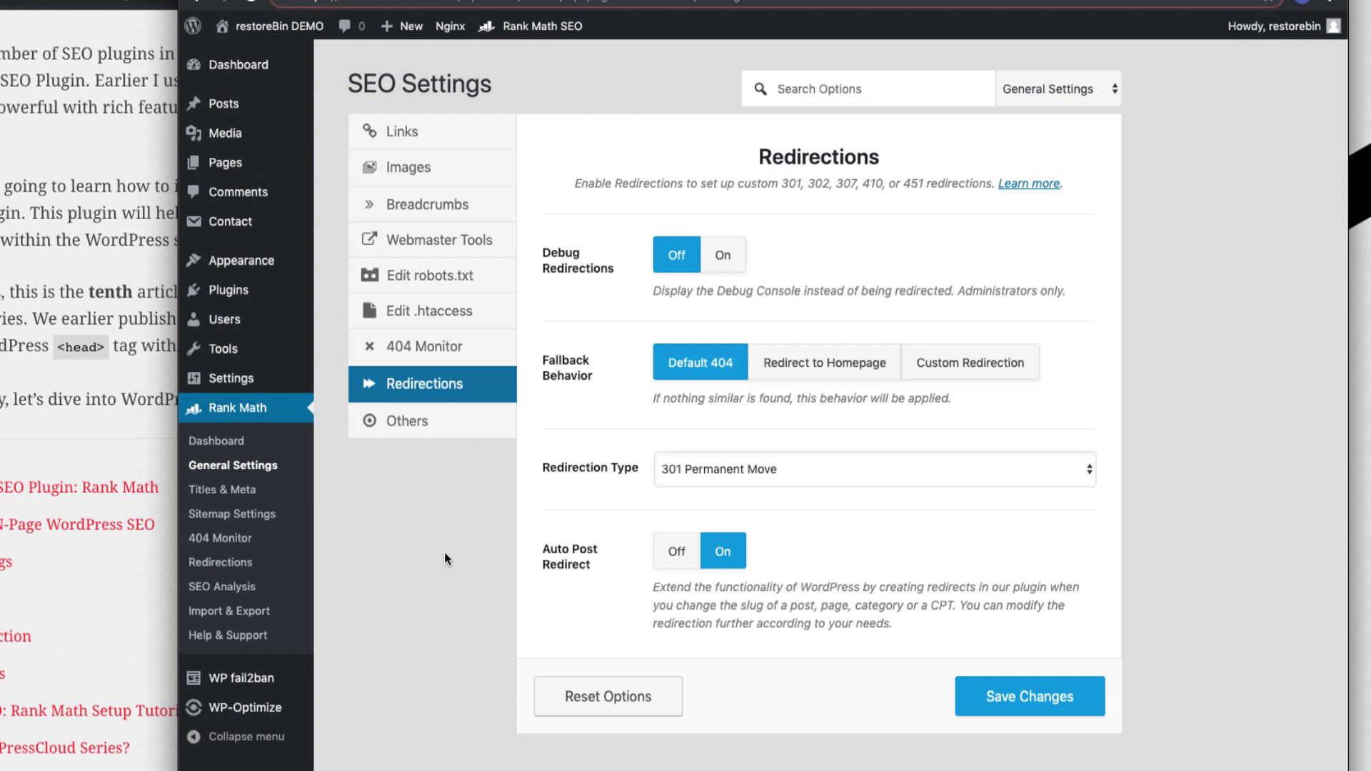
click(1068, 689)
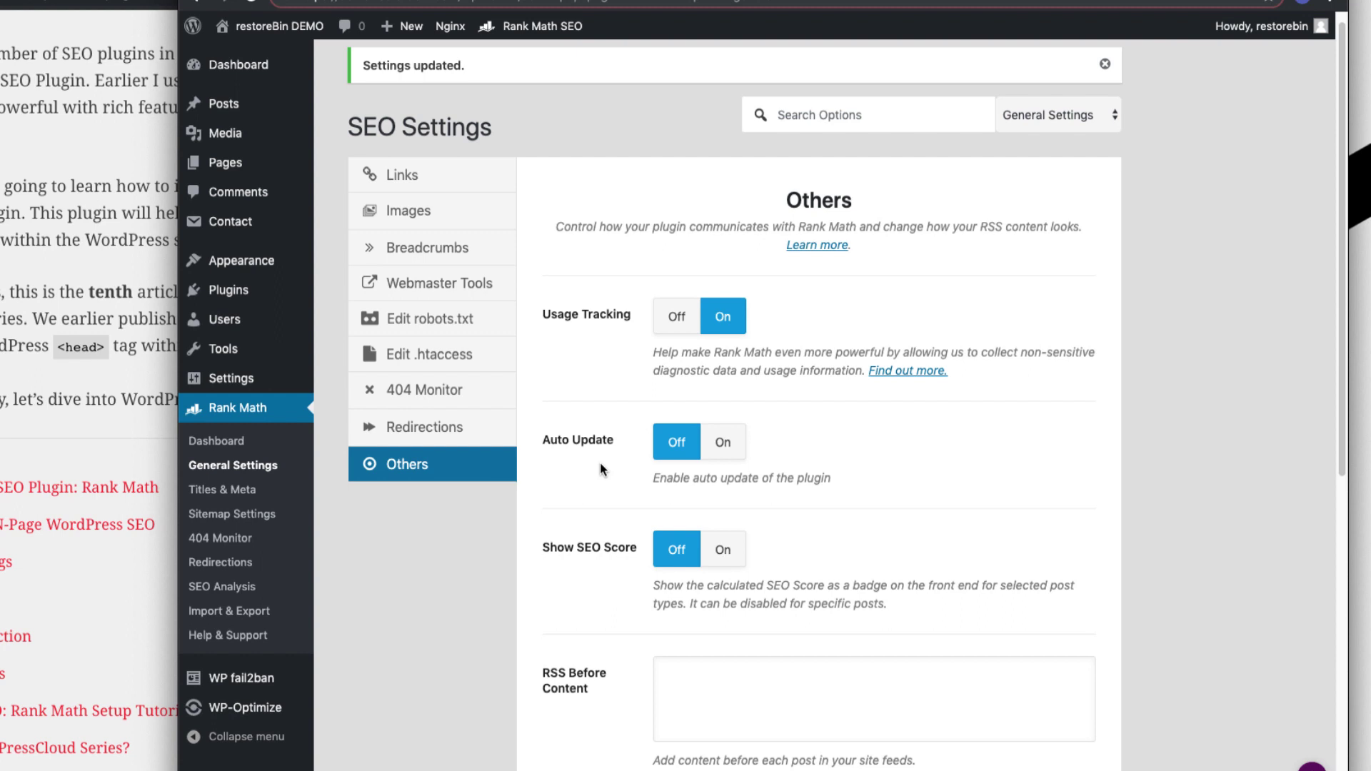
Save the Others settings with RSS Before and After Content left empty, then go to Titles & Meta
scroll(599, 462, down, 7)
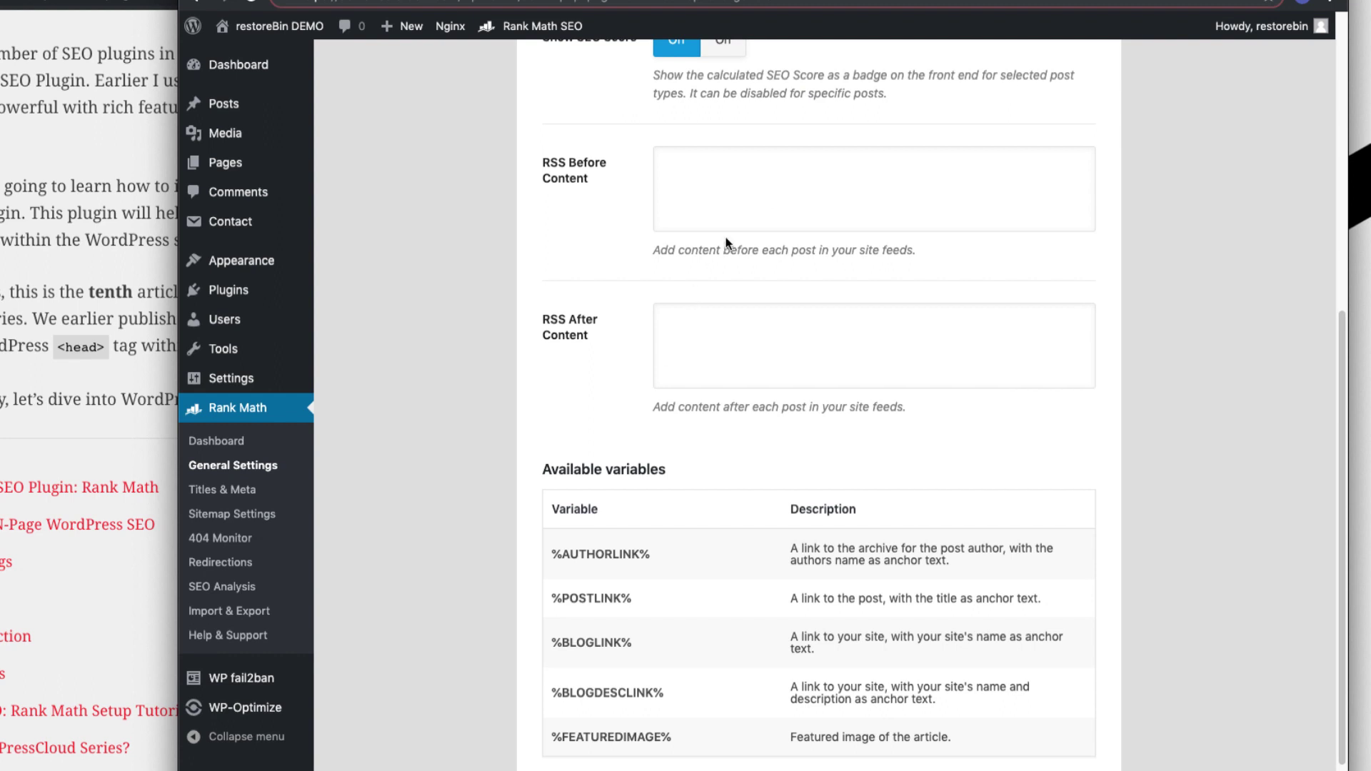
click(736, 211)
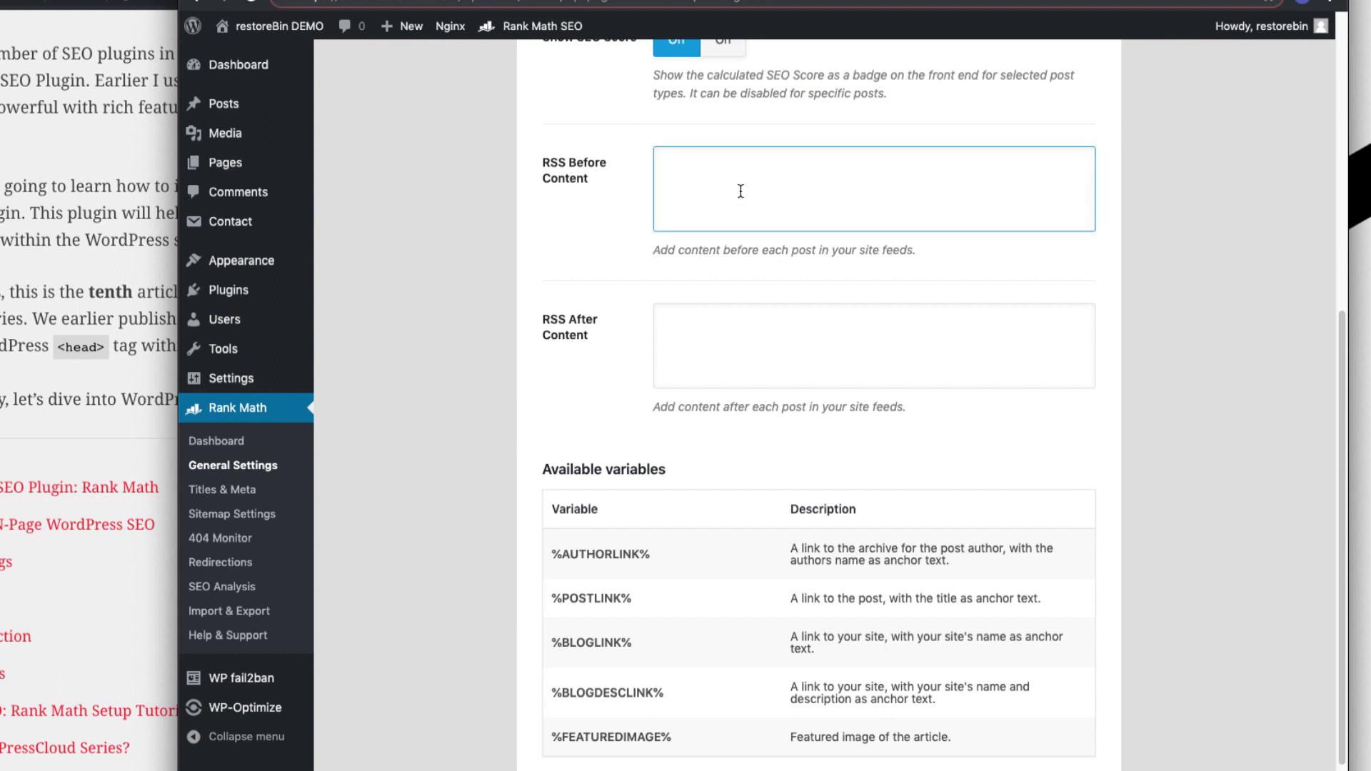
click(769, 336)
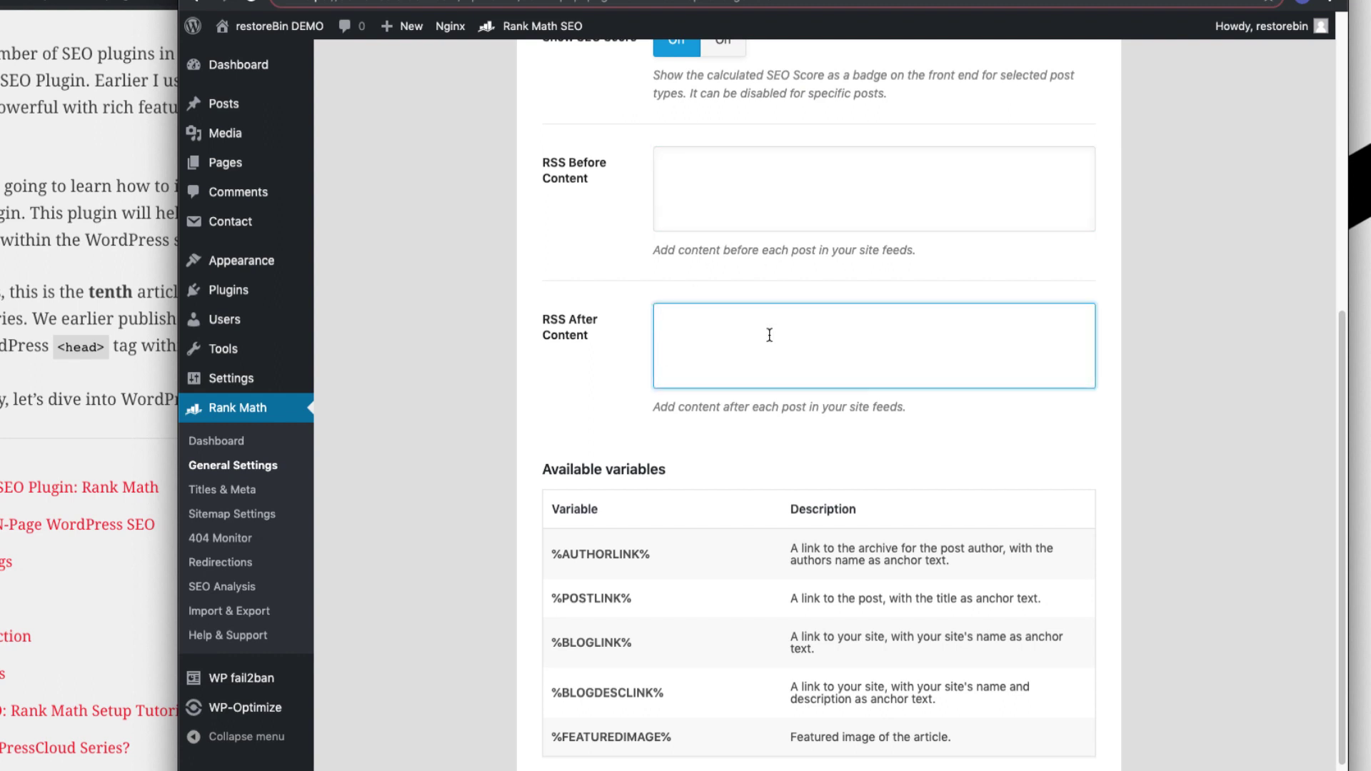
key(super+s)
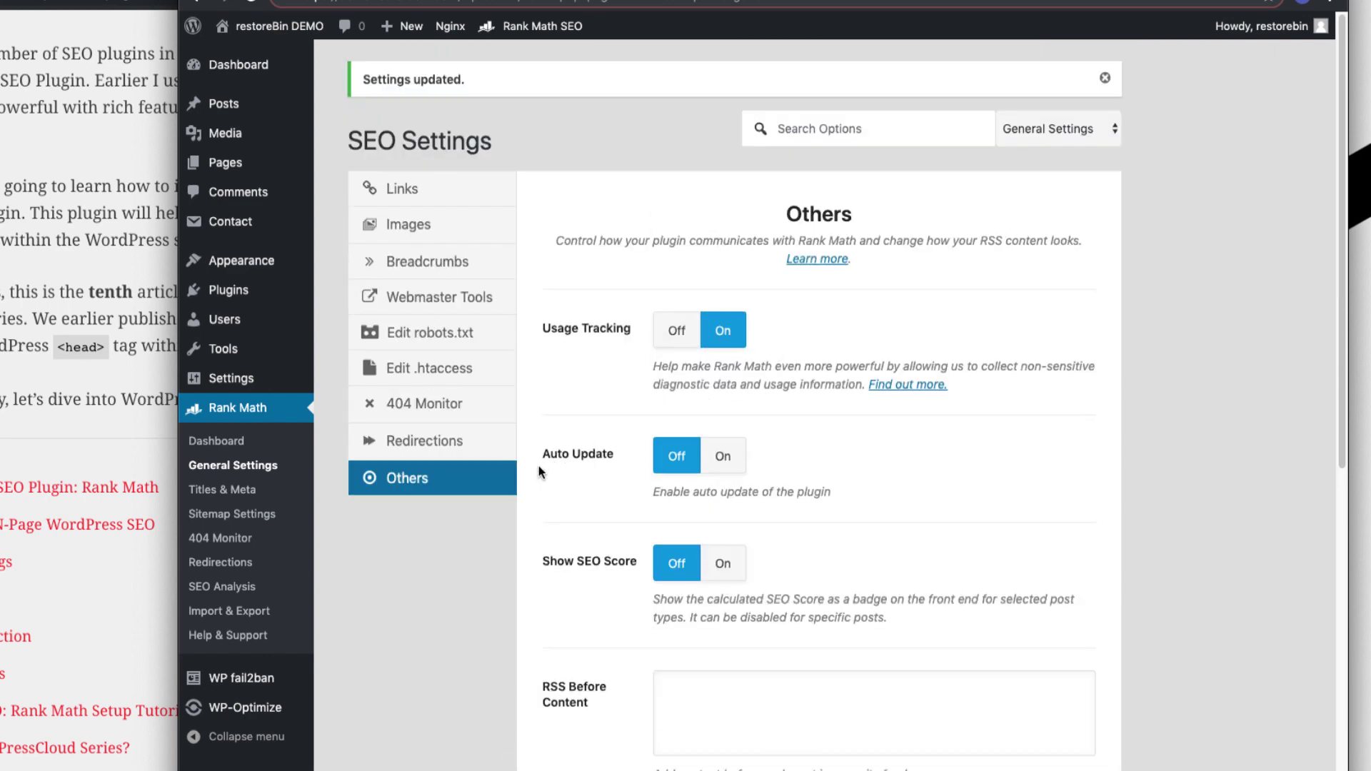
click(223, 490)
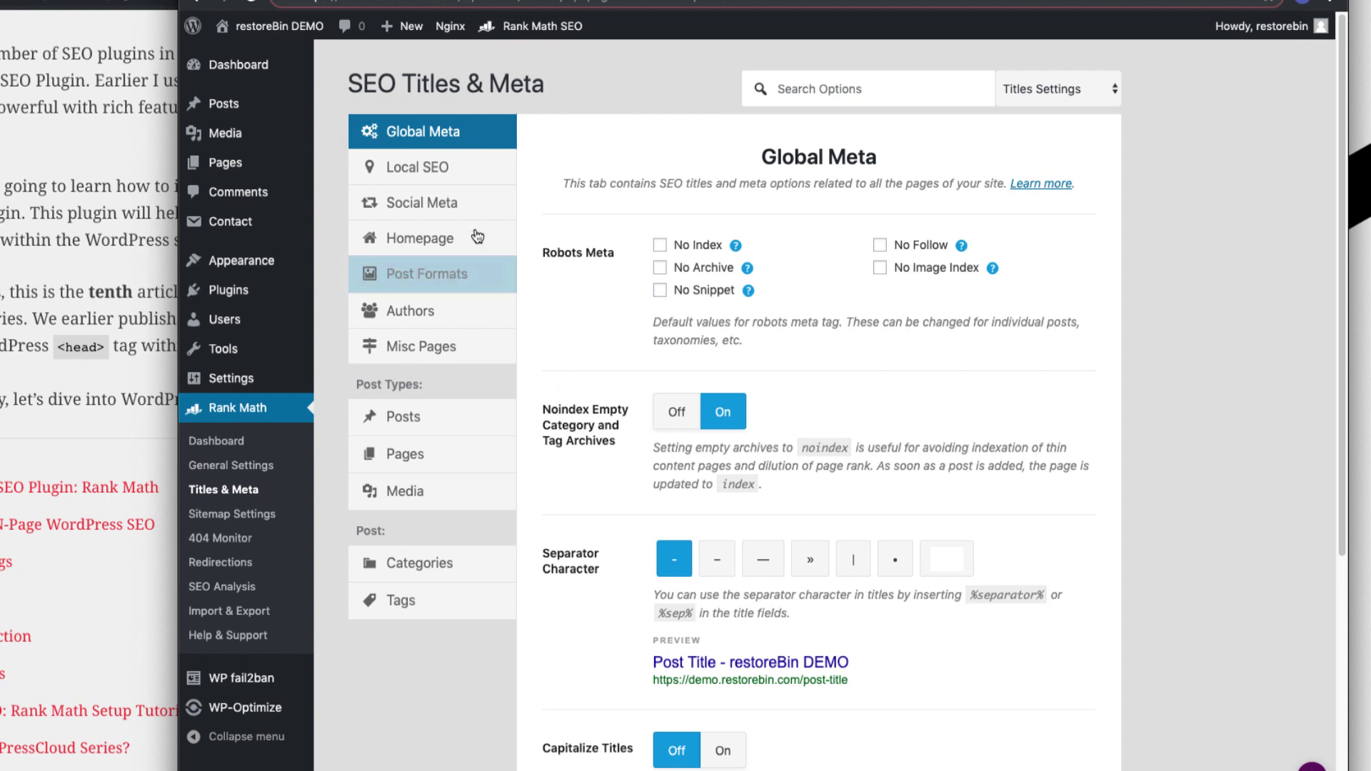
Look through the Local SEO and Social Meta tabs, then switch to the Homepage tab
click(452, 176)
click(457, 202)
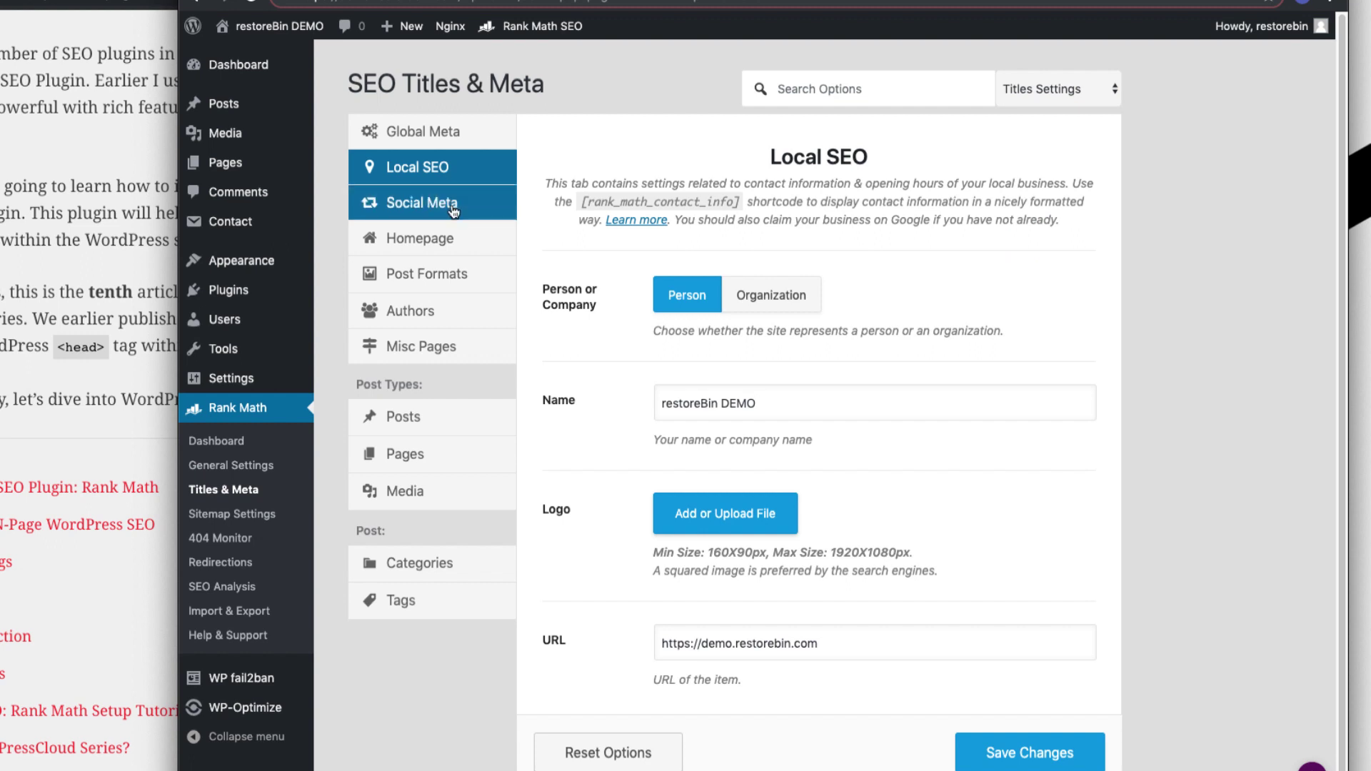
click(719, 293)
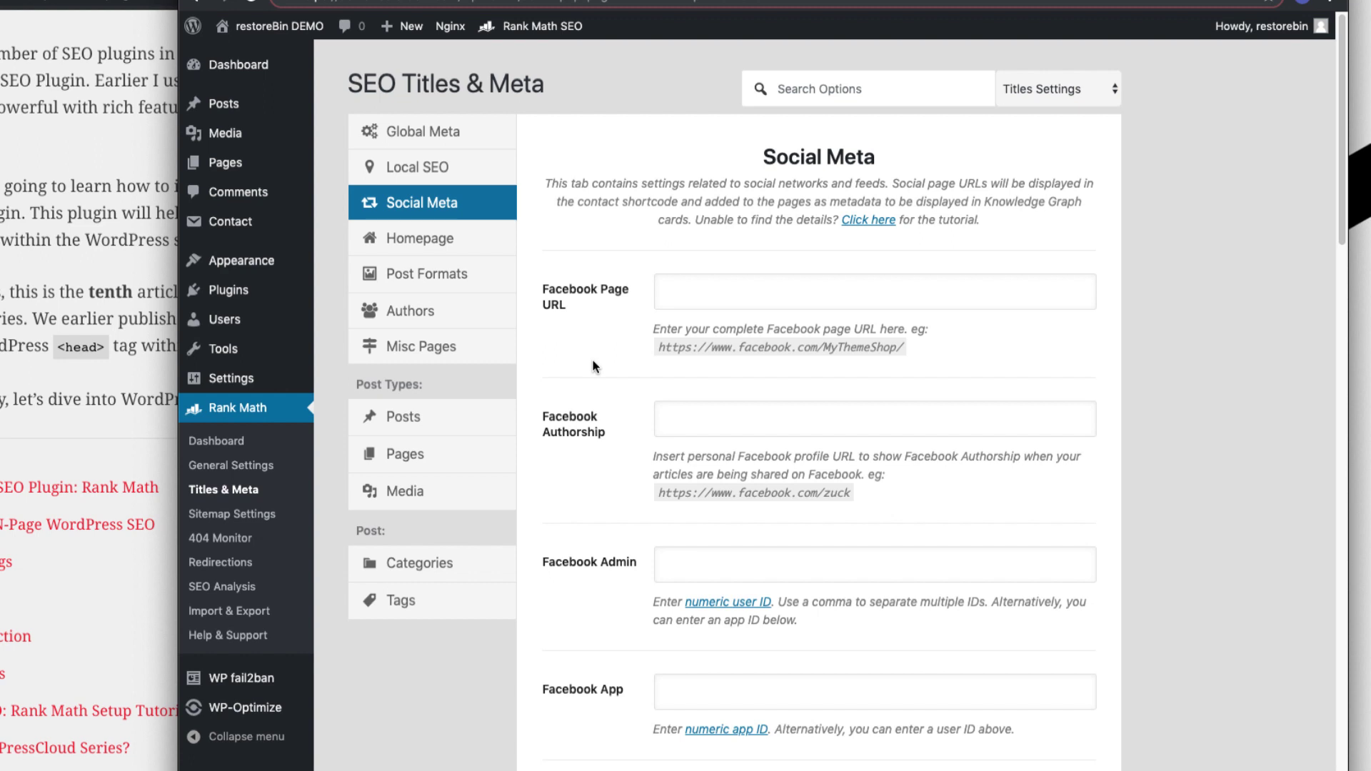
scroll(592, 368, down, 10)
scroll(595, 370, up, 10)
click(457, 255)
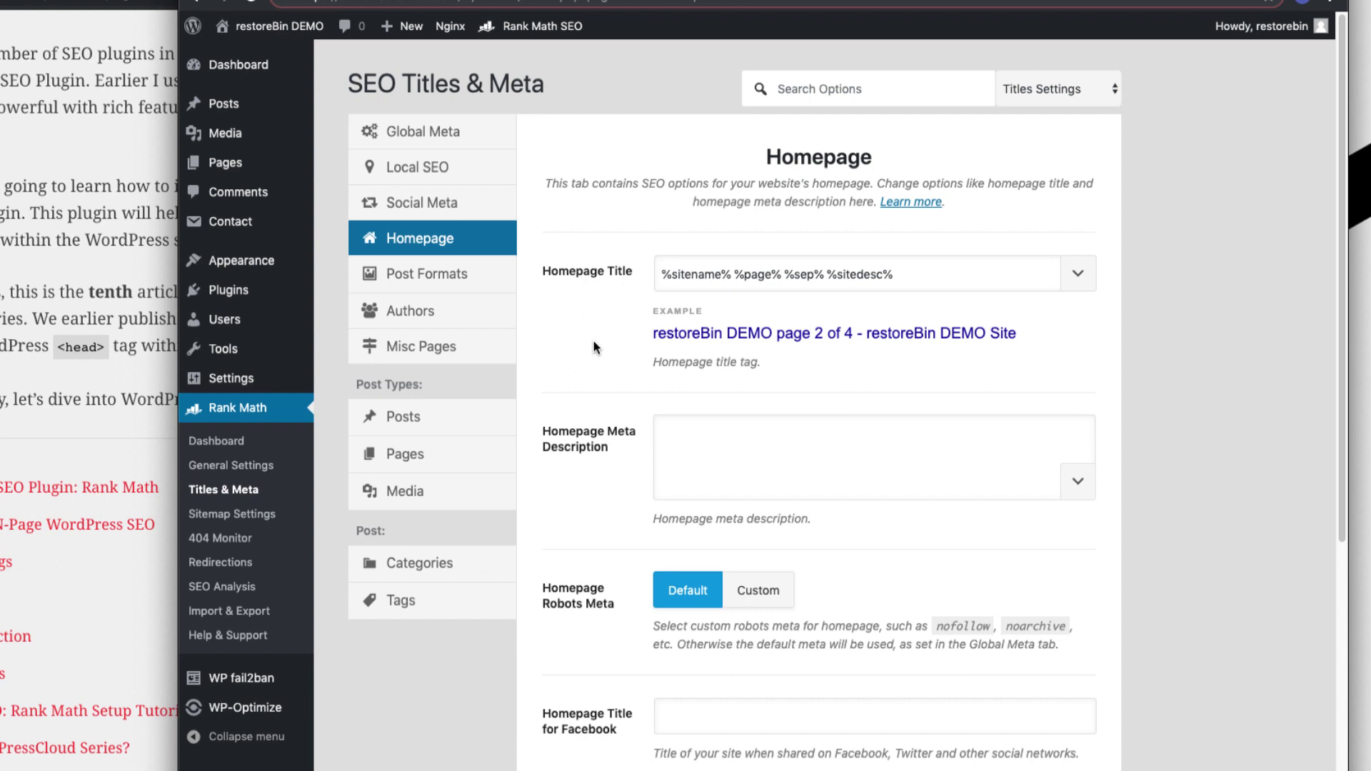
Glance over the homepage meta description, then switch to the Post Formats archive tab
click(758, 445)
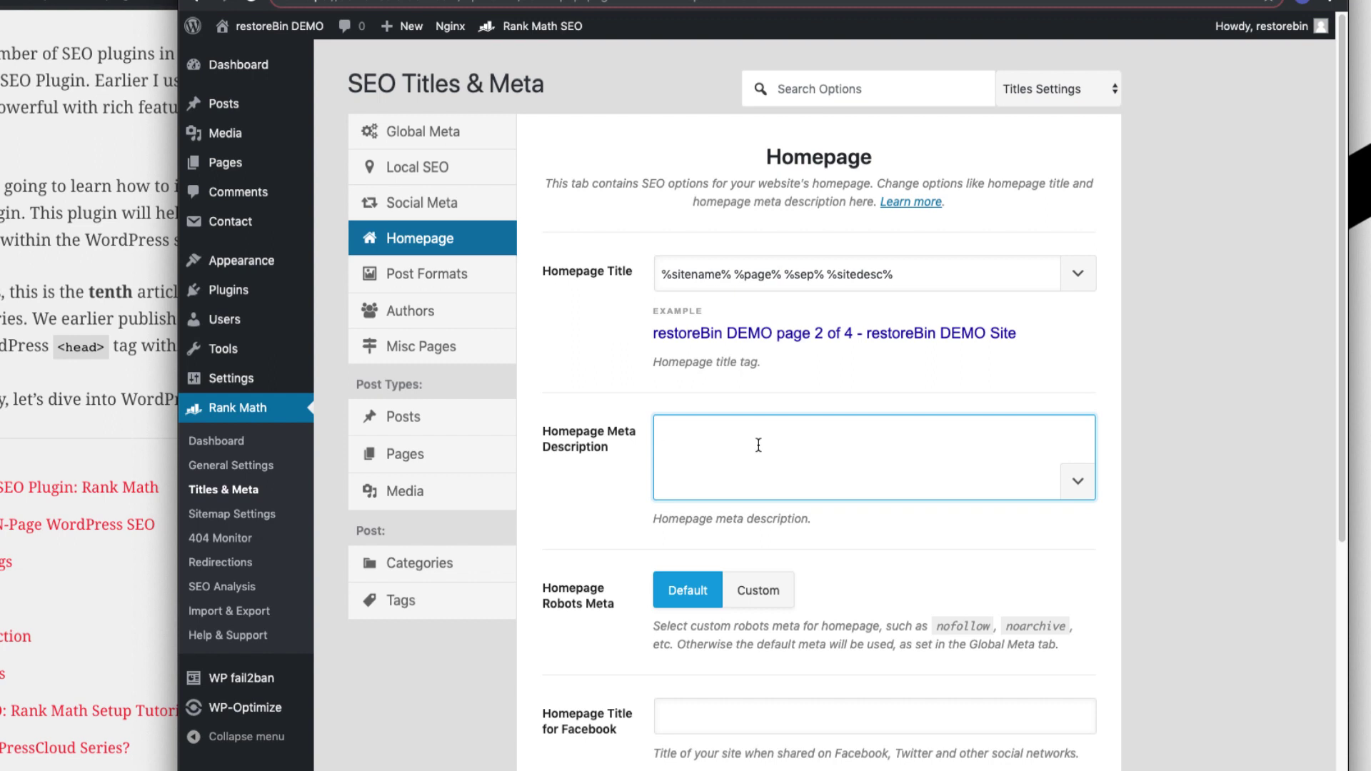
scroll(615, 536, down, 6)
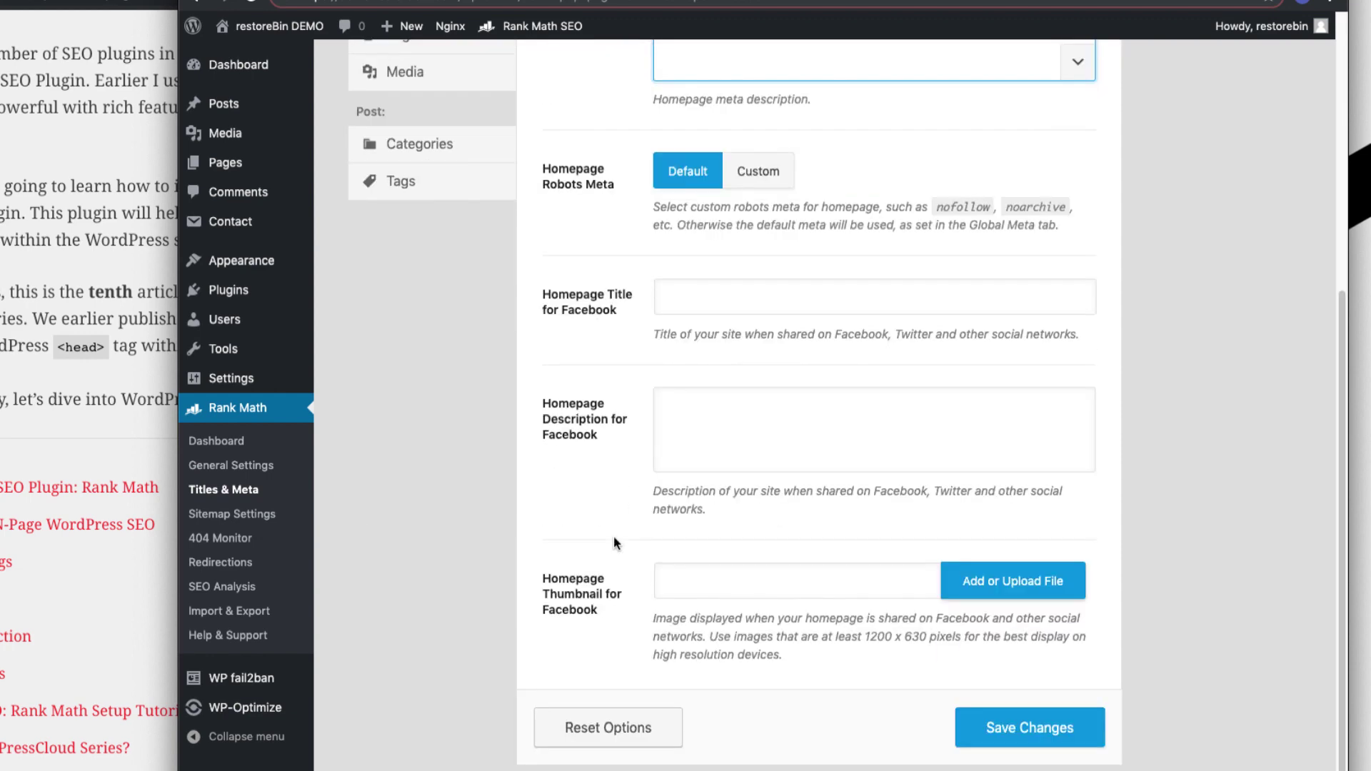
scroll(615, 545, up, 6)
click(472, 280)
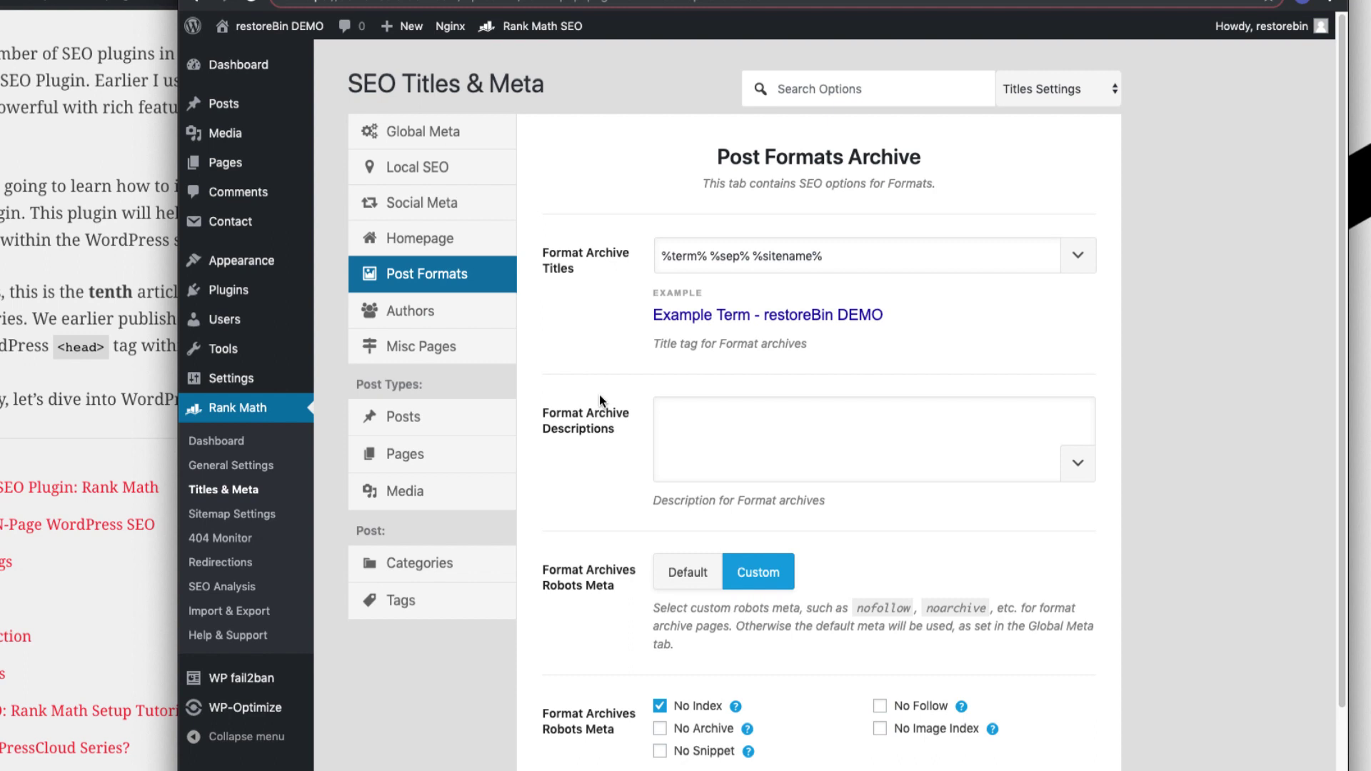
Back in the admin window, set Author Archives to Disabled and move to the Misc Pages tab
click(15, 216)
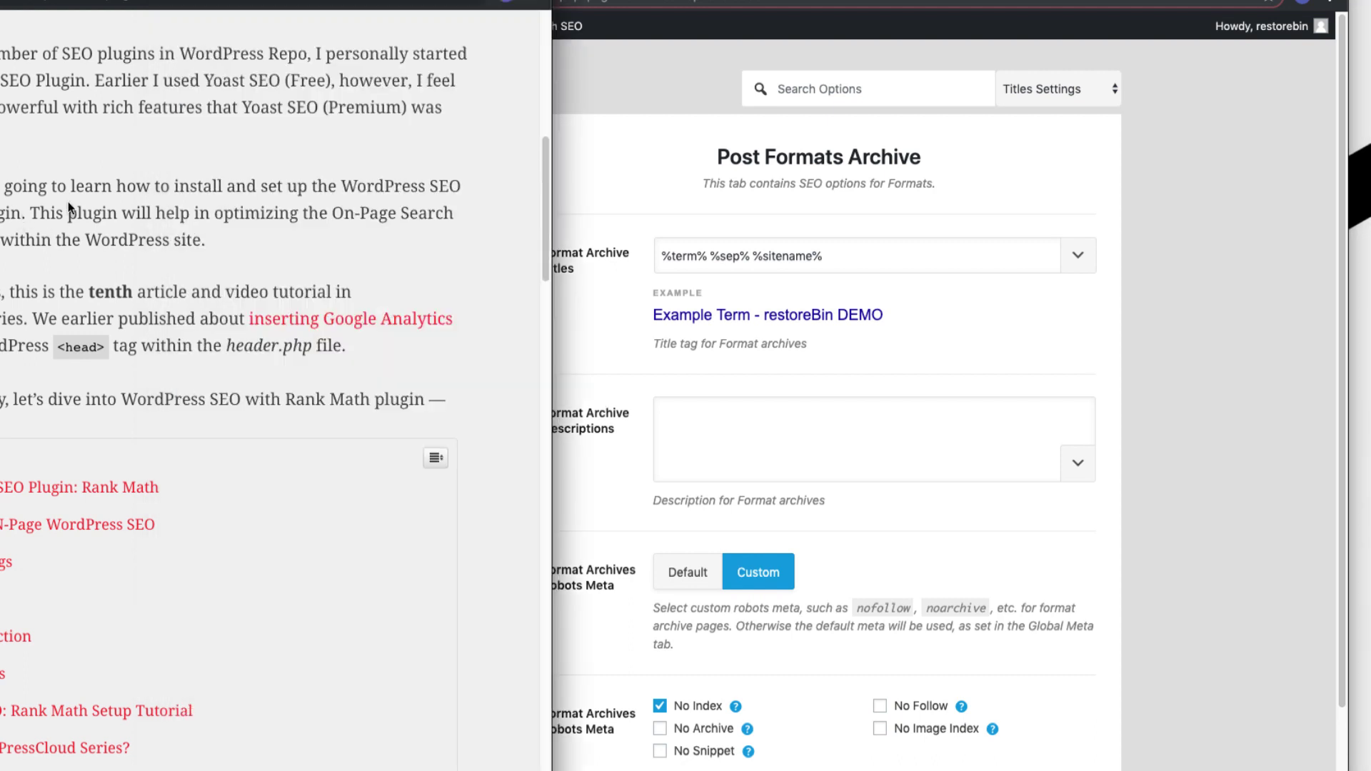
click(596, 143)
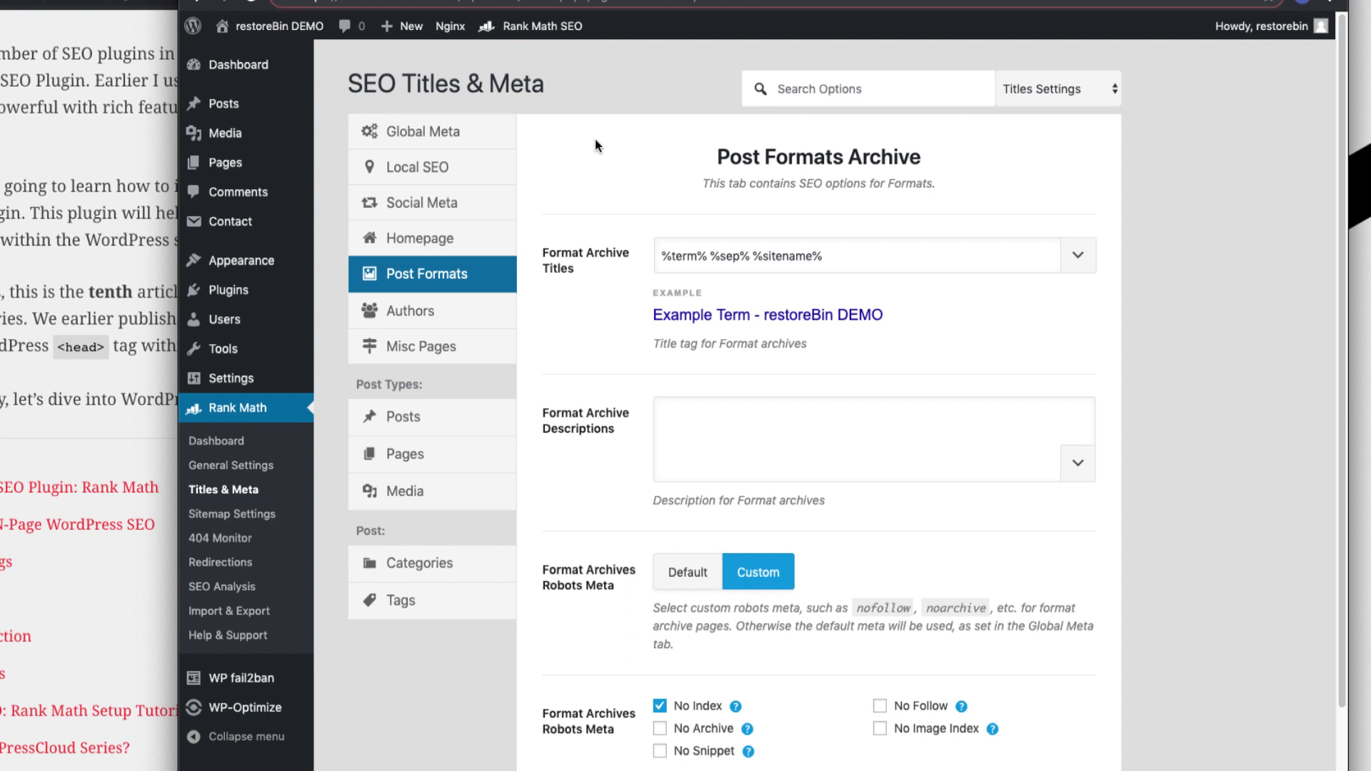
click(421, 311)
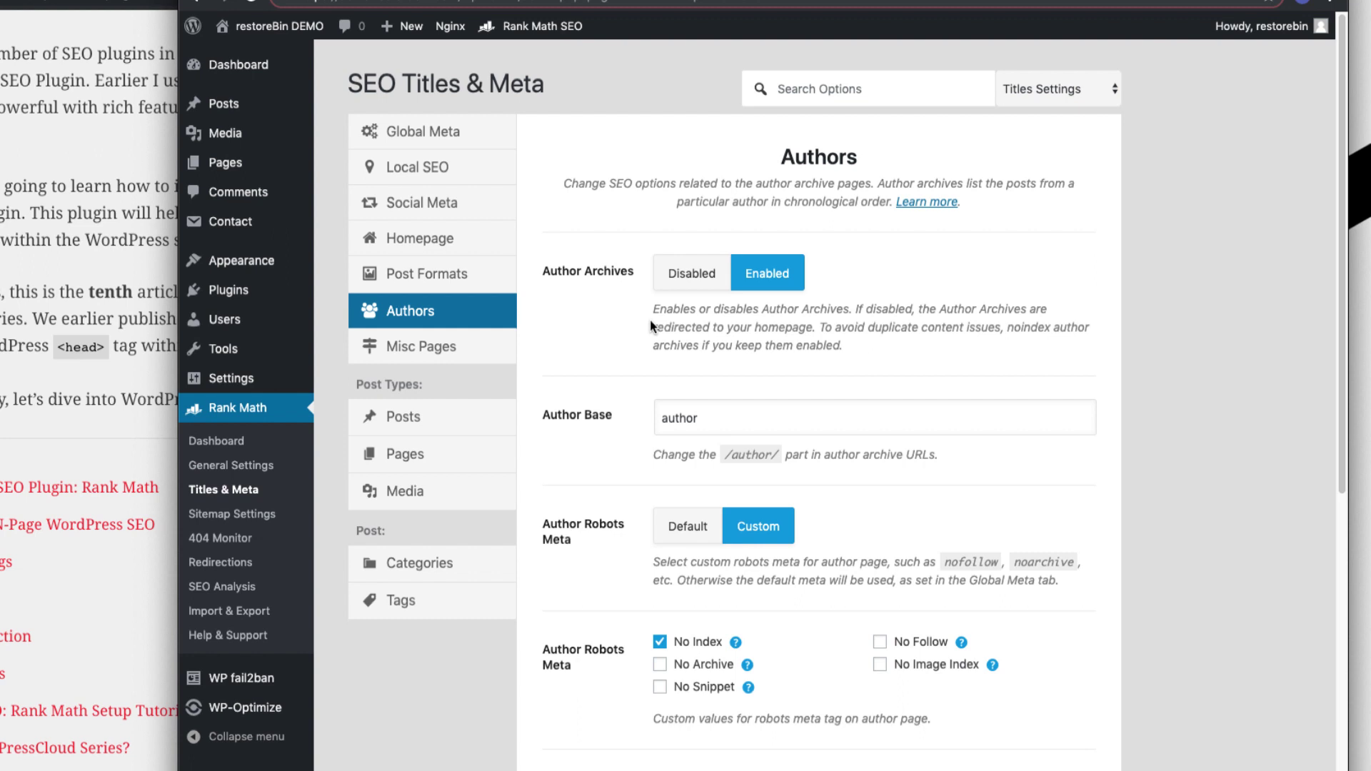
click(685, 283)
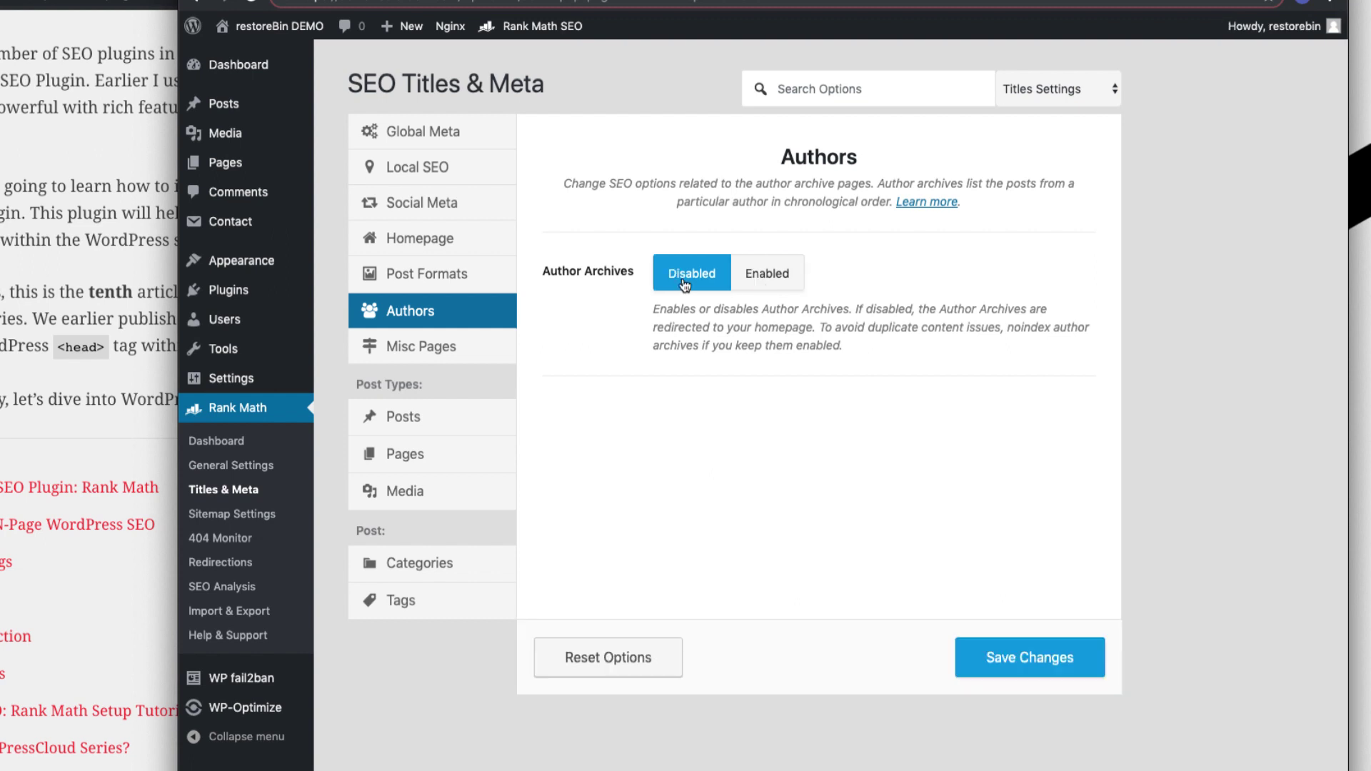
click(421, 346)
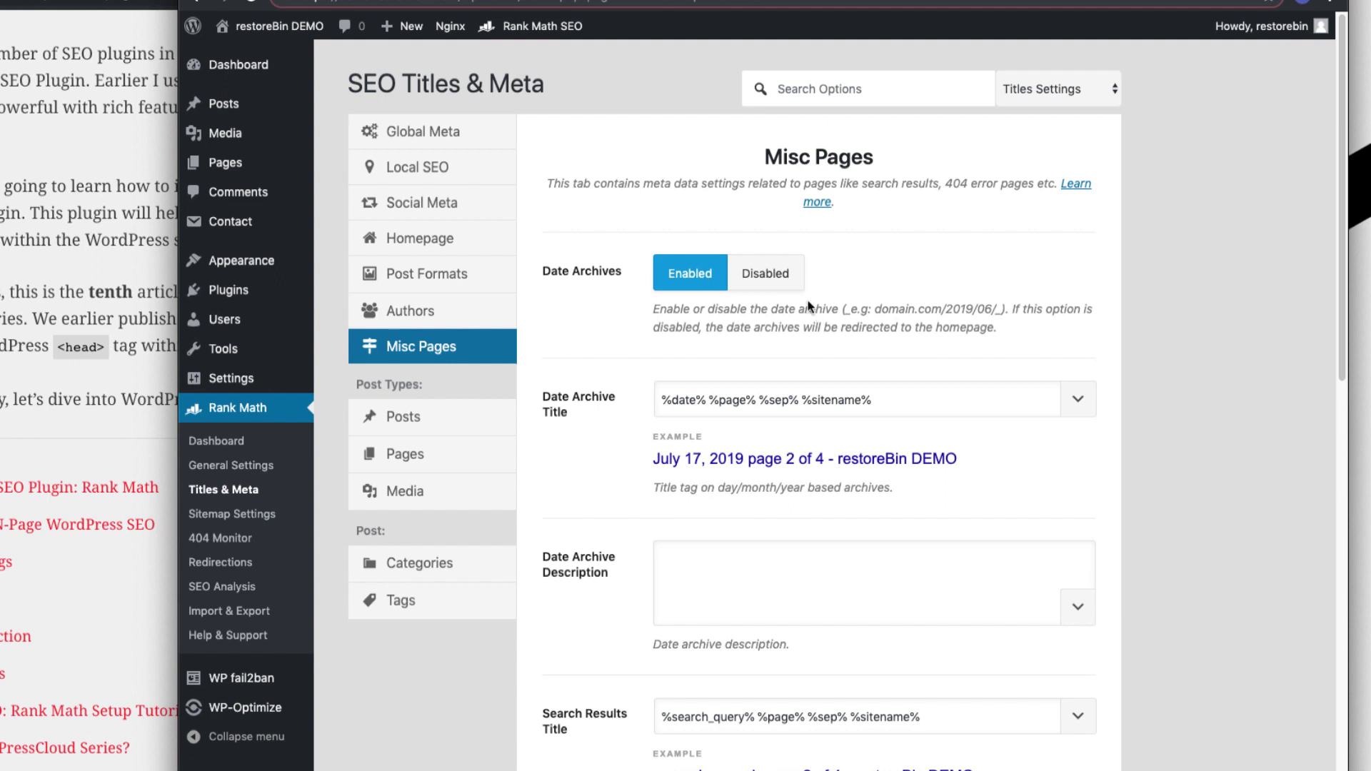
Set Date Archives to Disabled in the Misc Pages settings
click(783, 273)
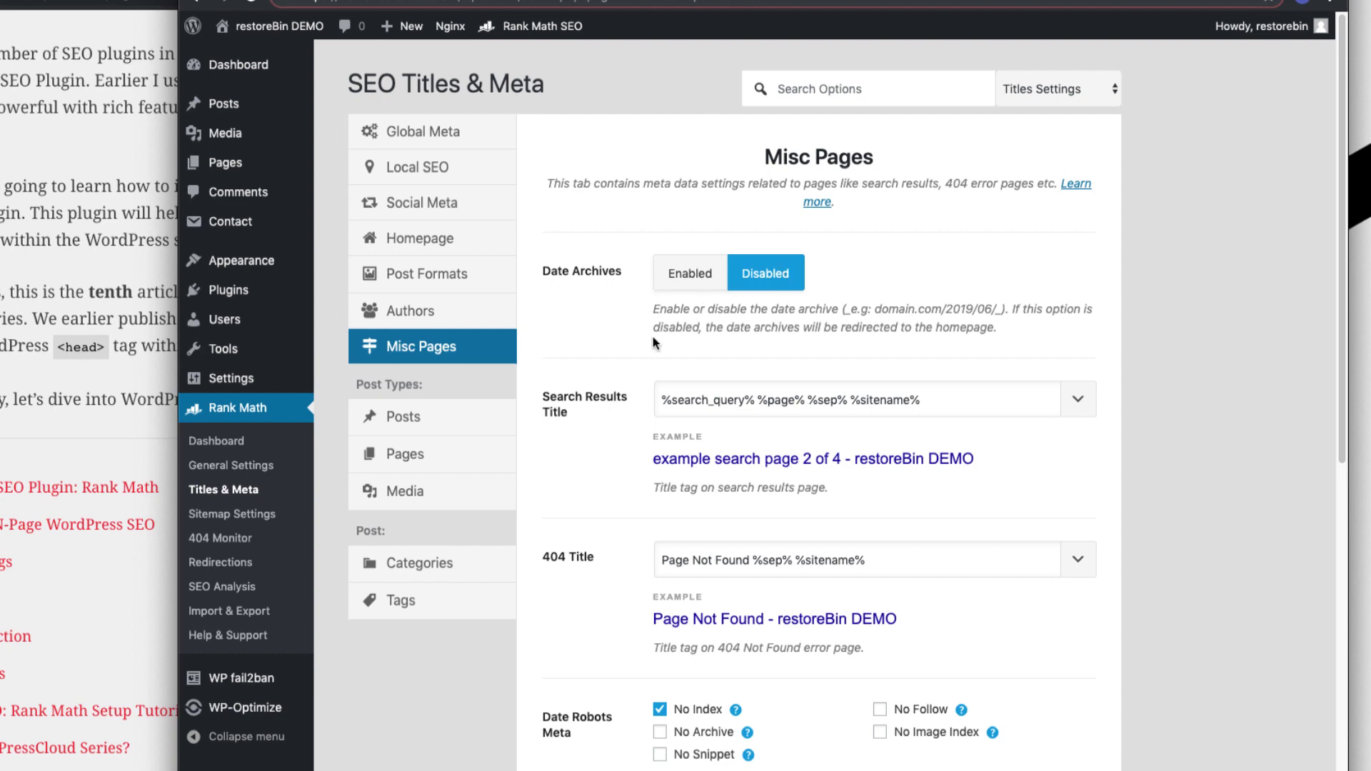
scroll(612, 370, down, 3)
scroll(613, 371, down, 8)
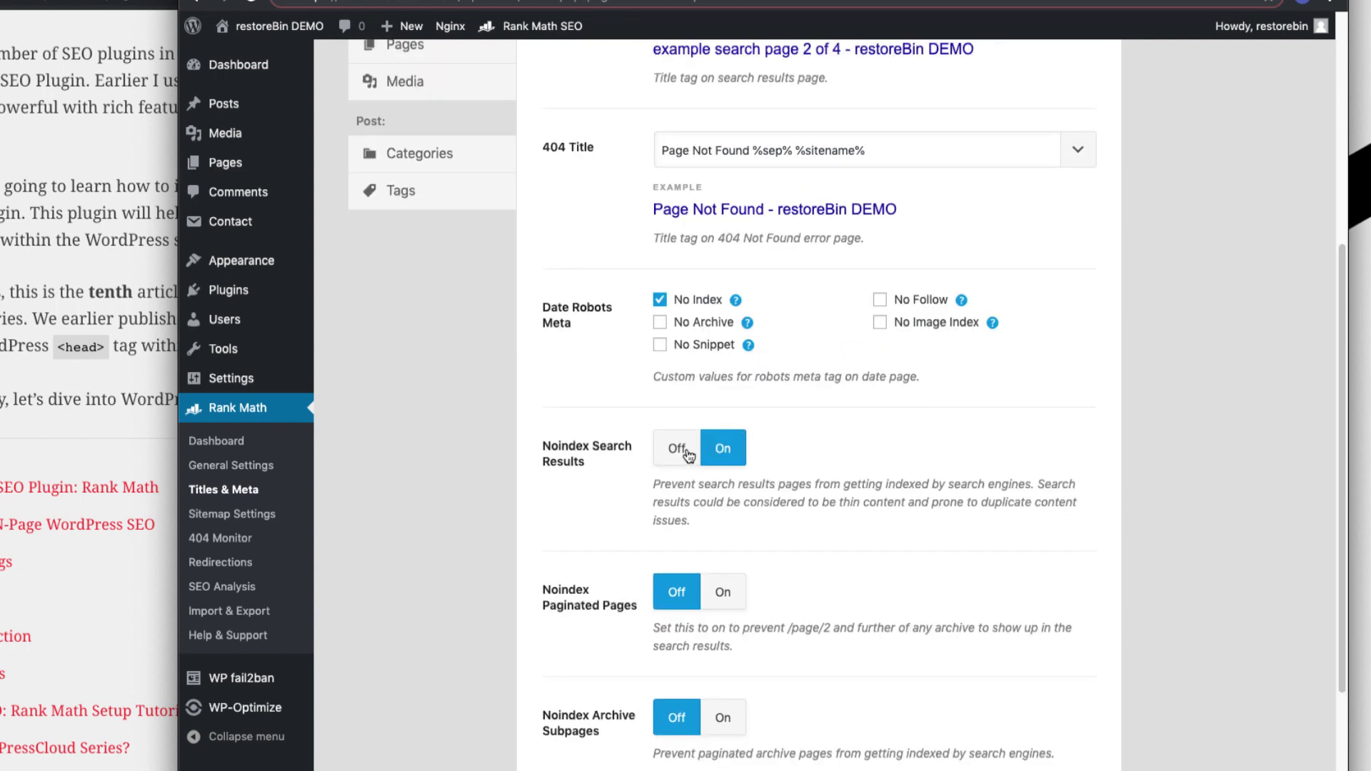
scroll(620, 523, down, 4)
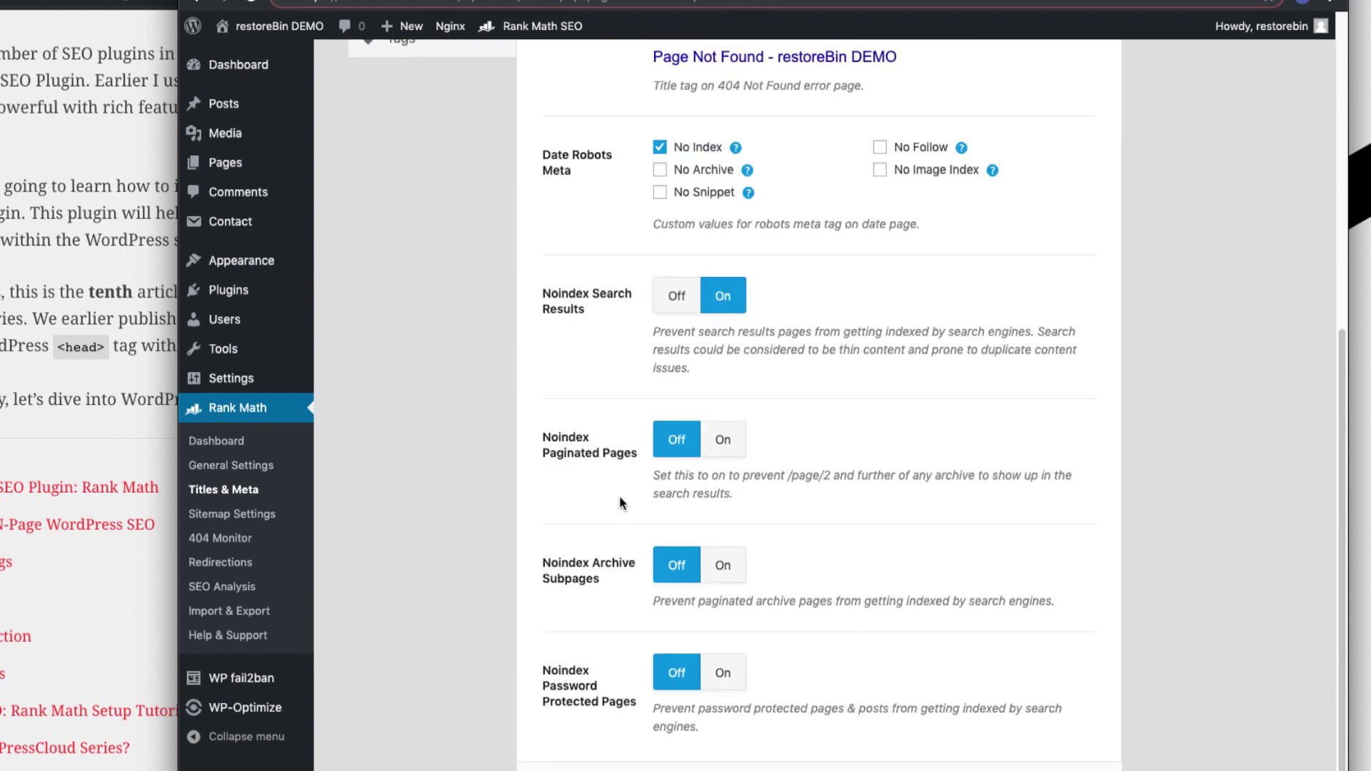
Turn on noindex for paginated pages, archive subpages and password-protected pages, then open Posts titles
click(725, 441)
scroll(627, 518, down, 1)
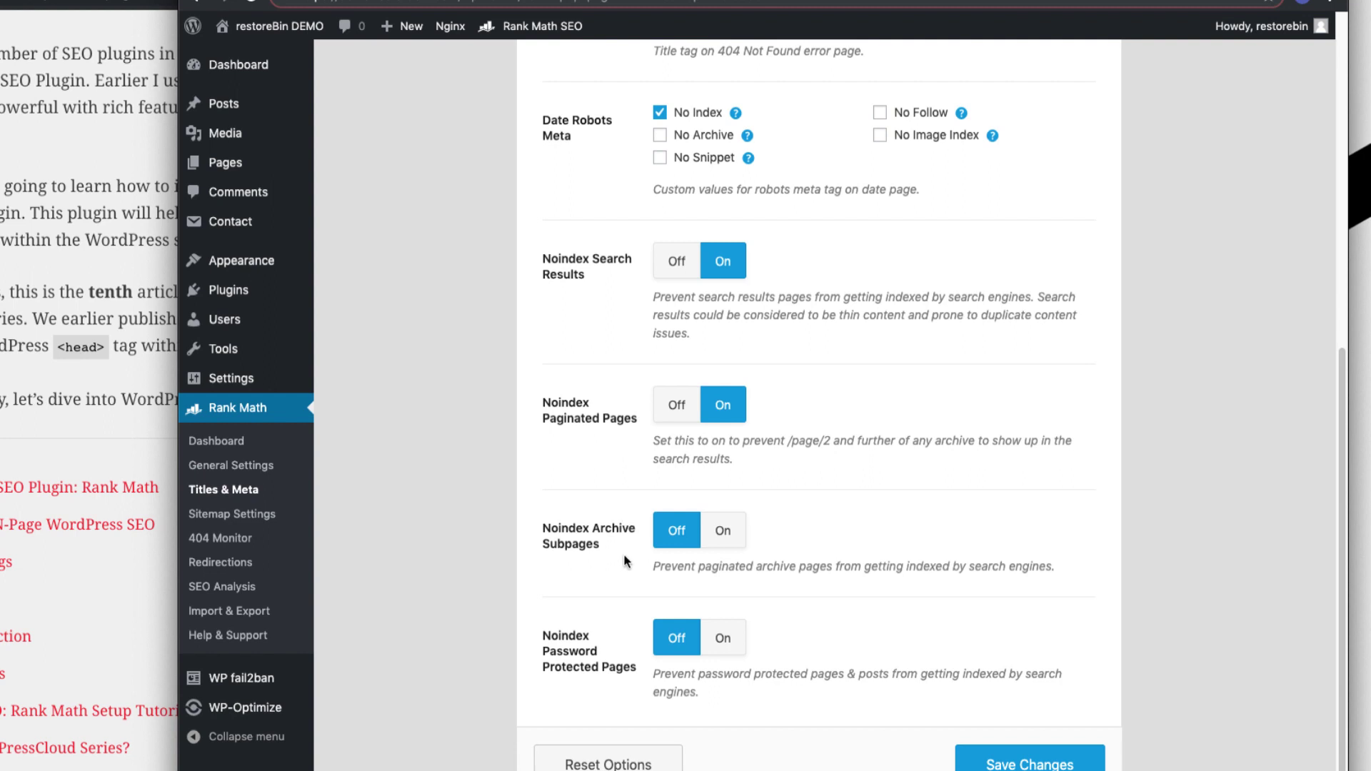
click(723, 531)
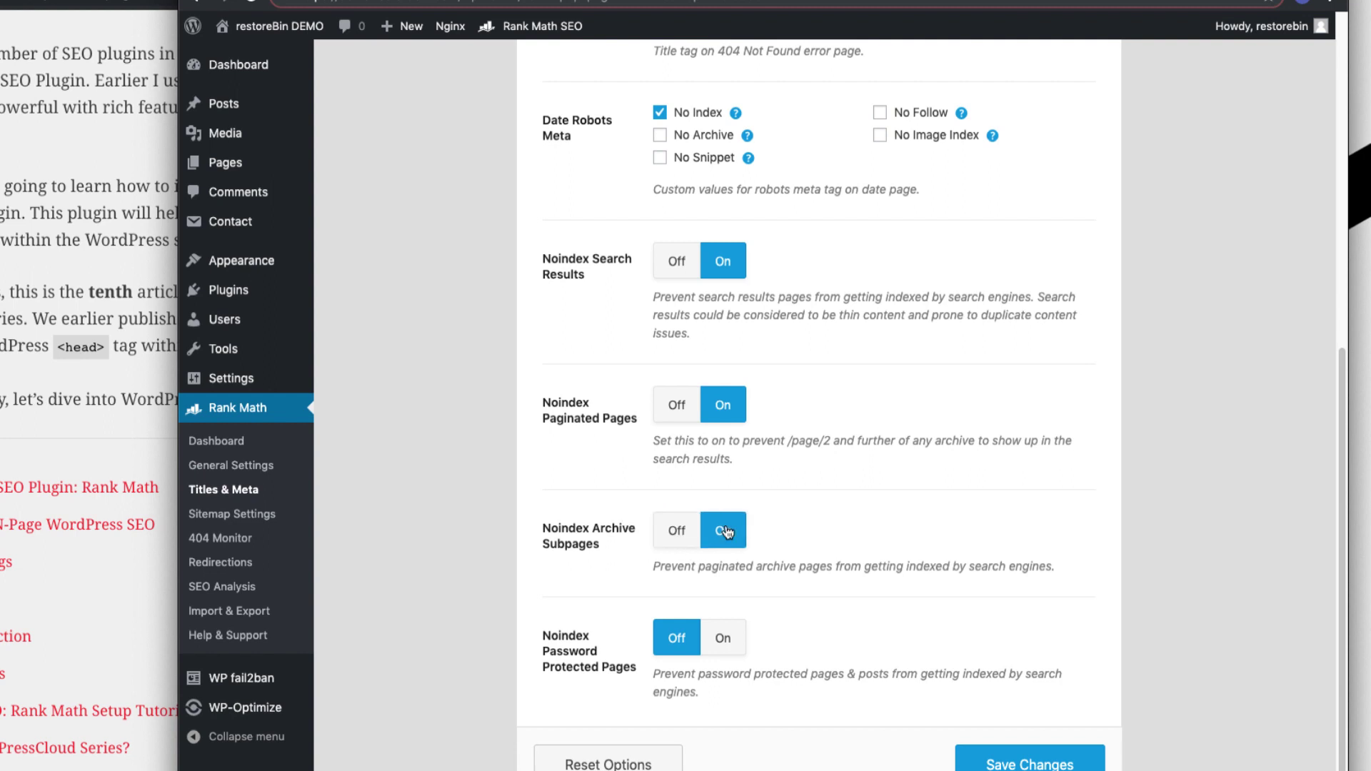
click(725, 641)
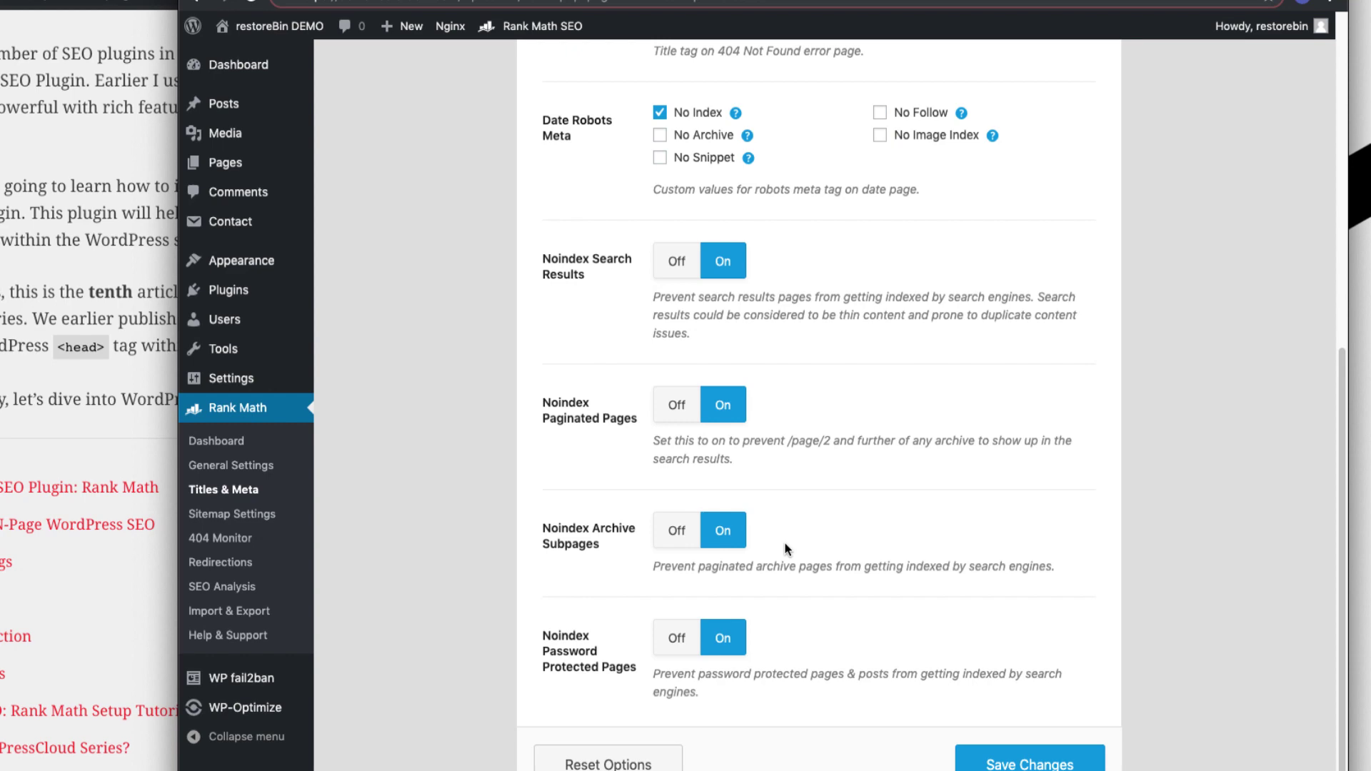
scroll(785, 543, up, 10)
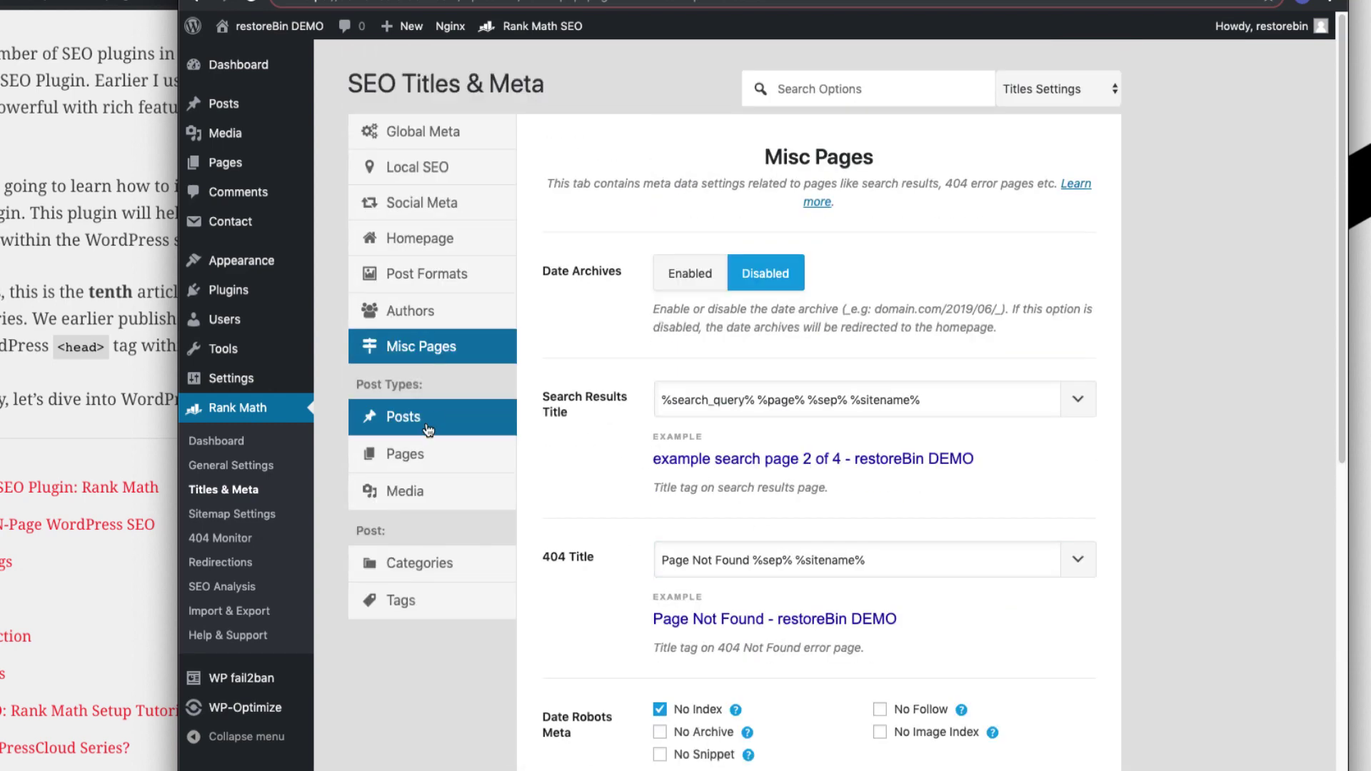
click(464, 424)
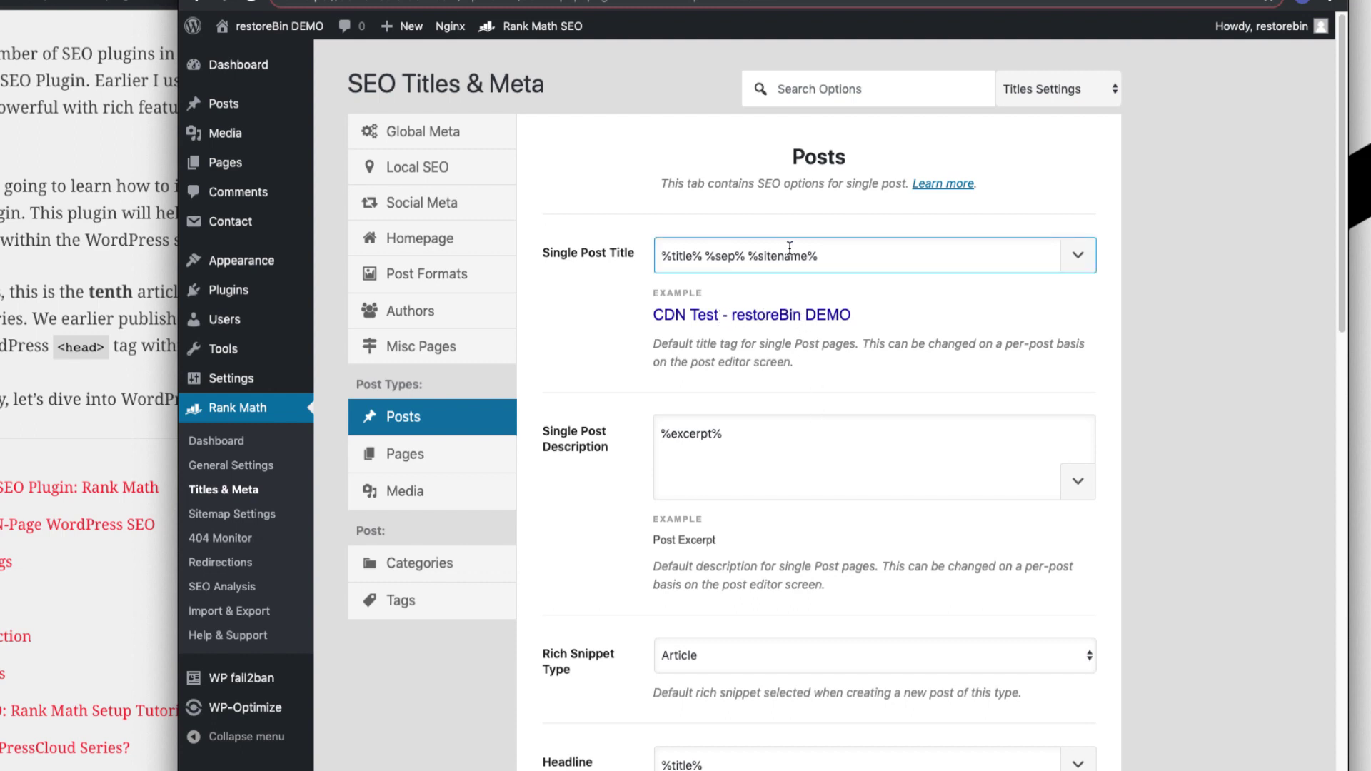
click(744, 438)
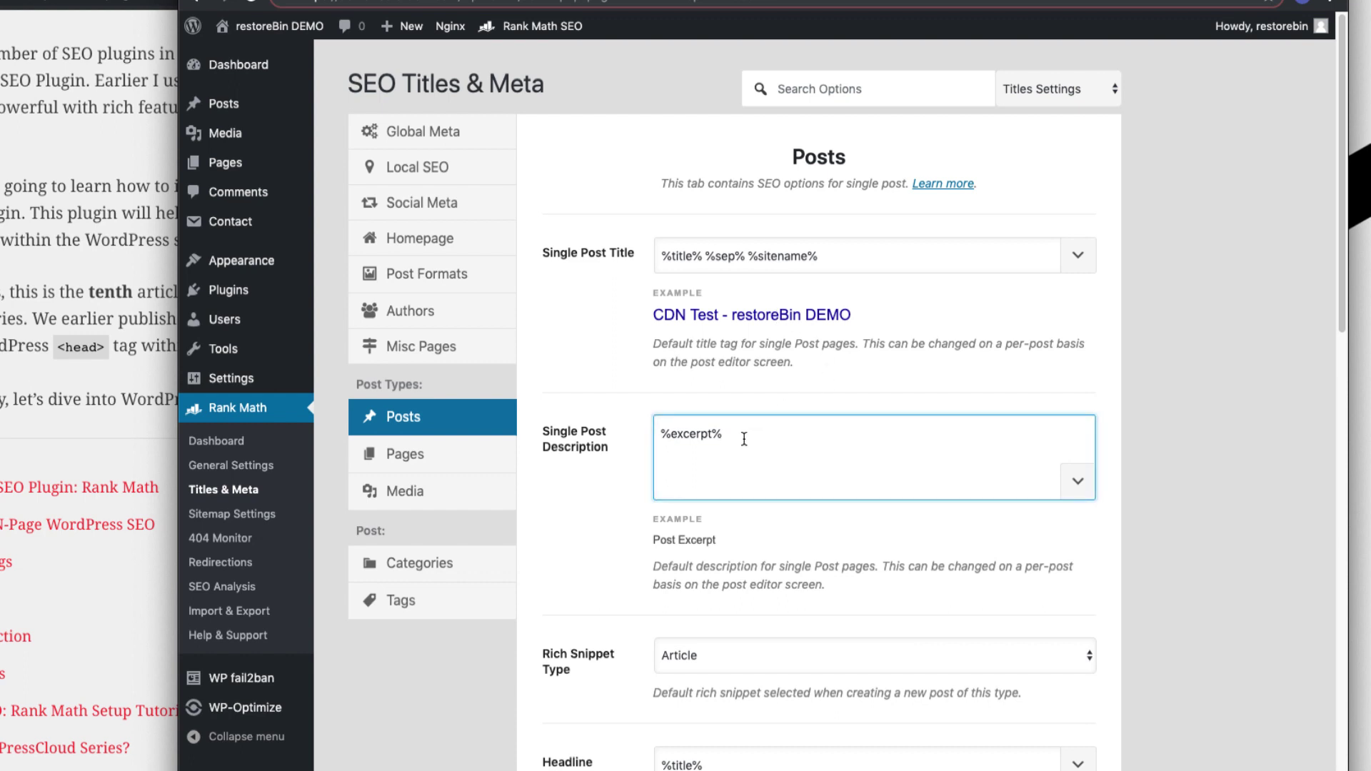
scroll(746, 452, down, 2)
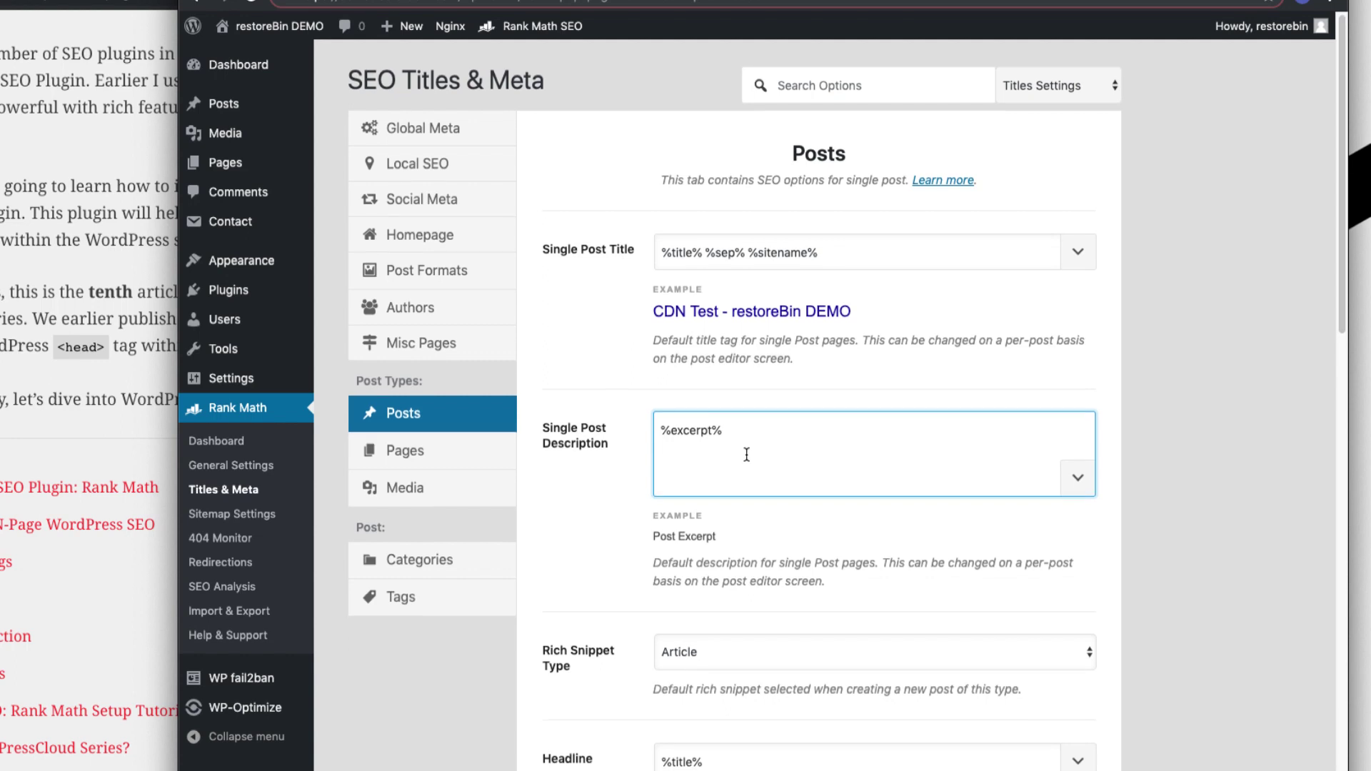
scroll(811, 457, down, 1)
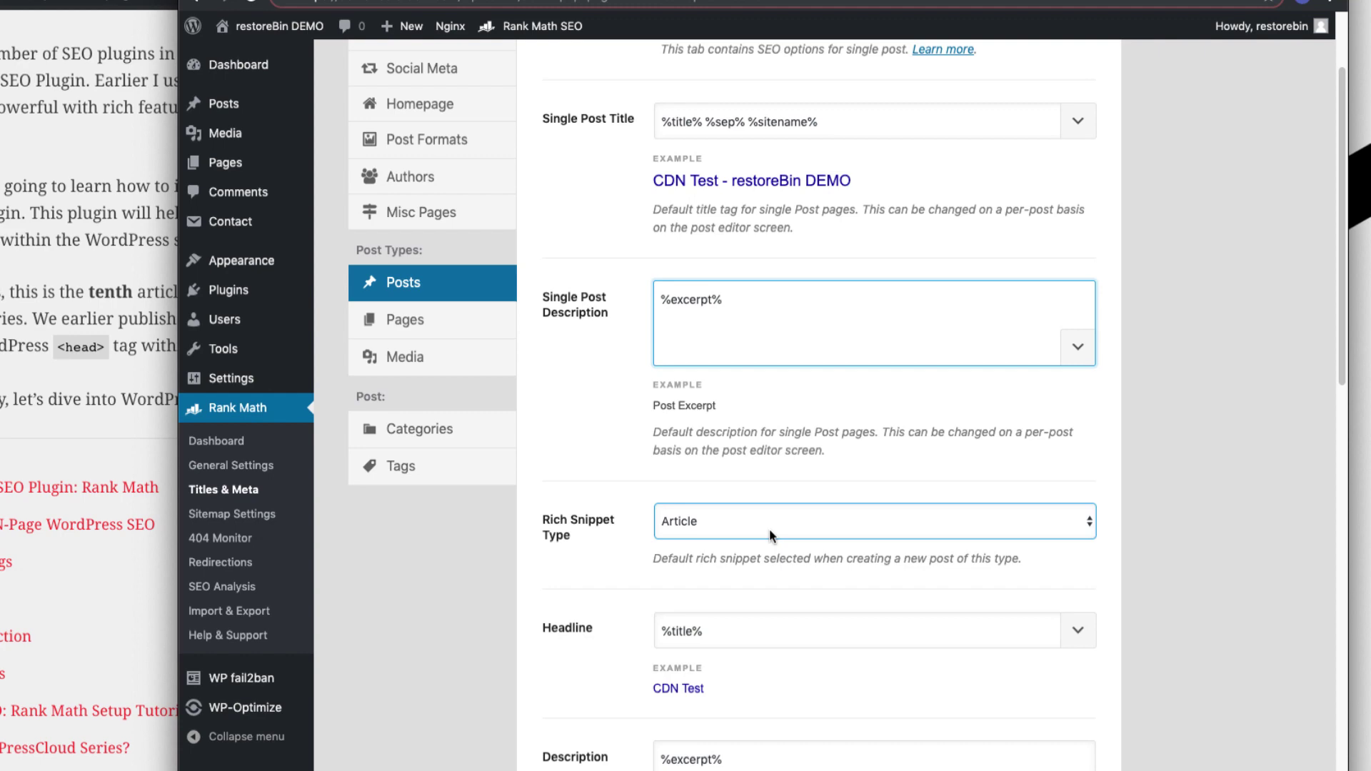
scroll(768, 529, down, 5)
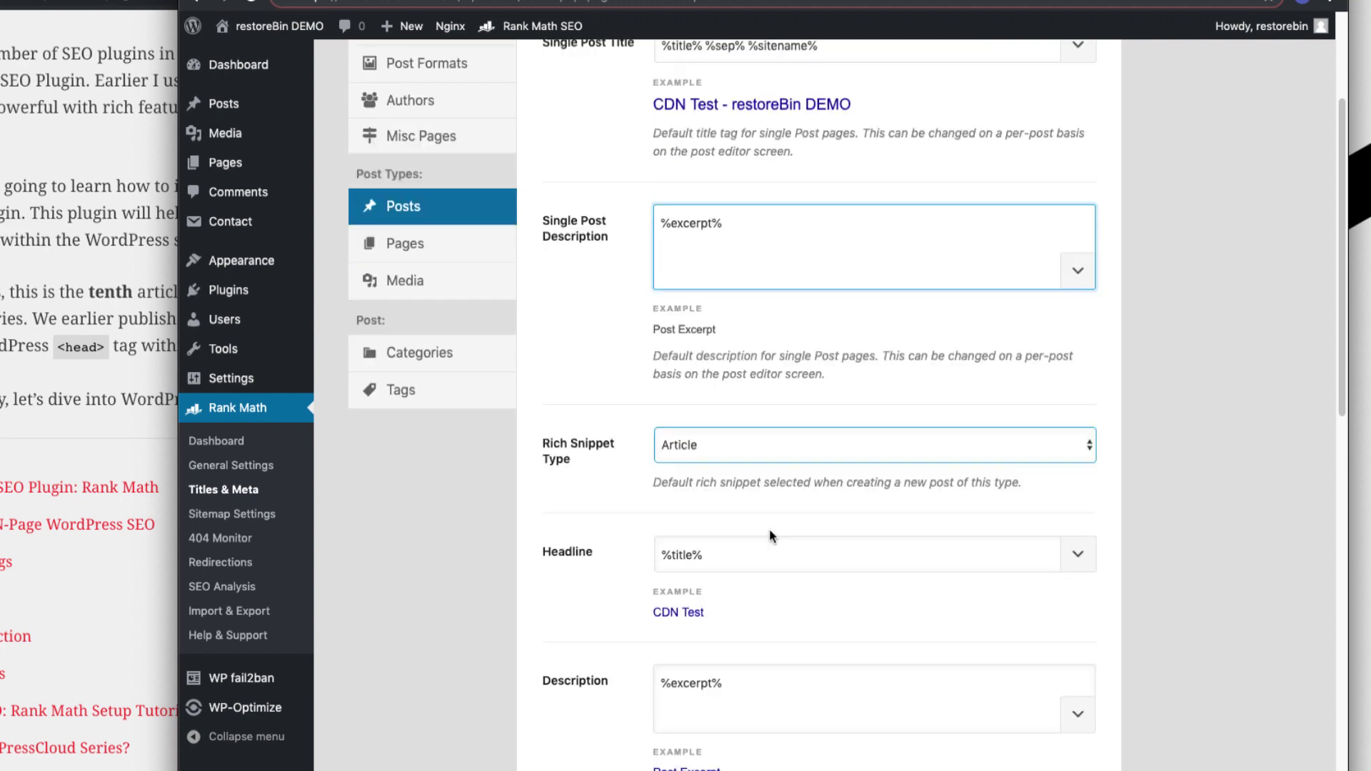
scroll(859, 521, down, 15)
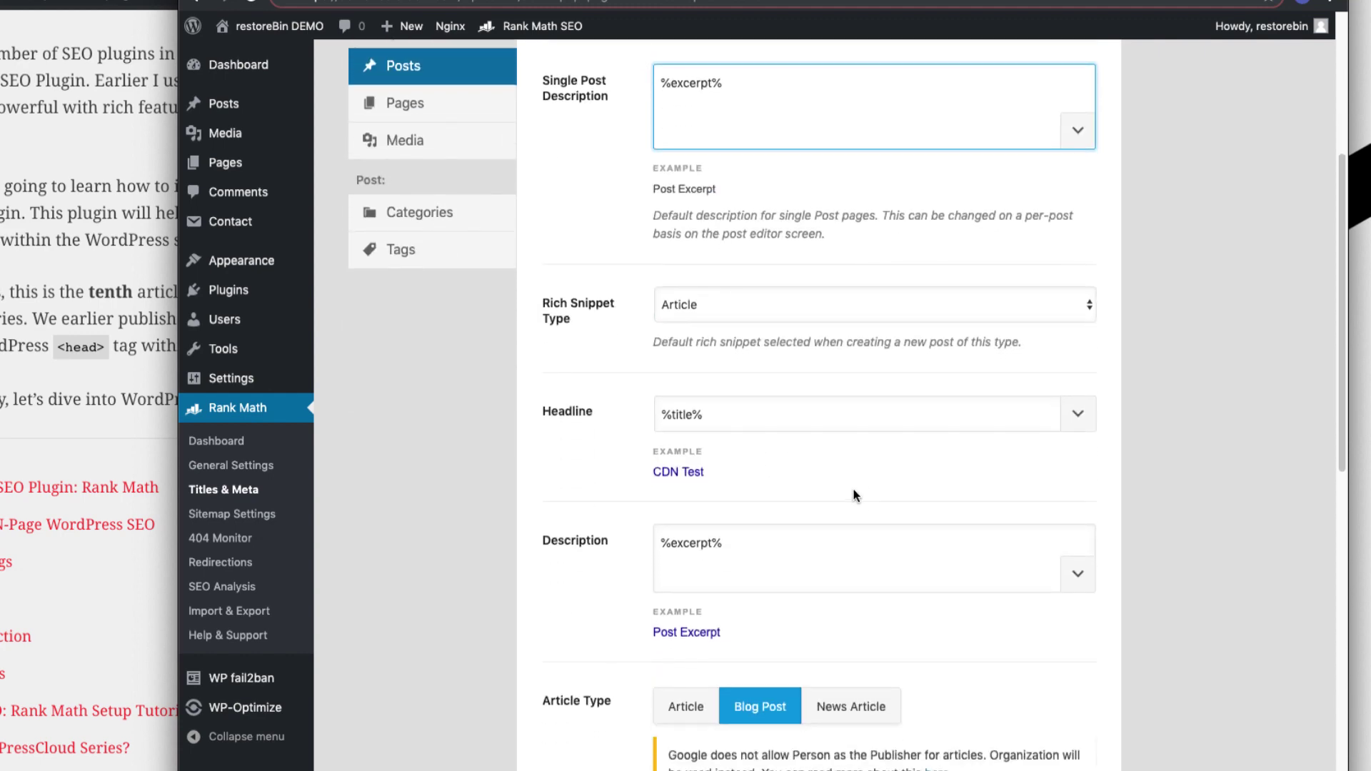
scroll(868, 485, down, 1)
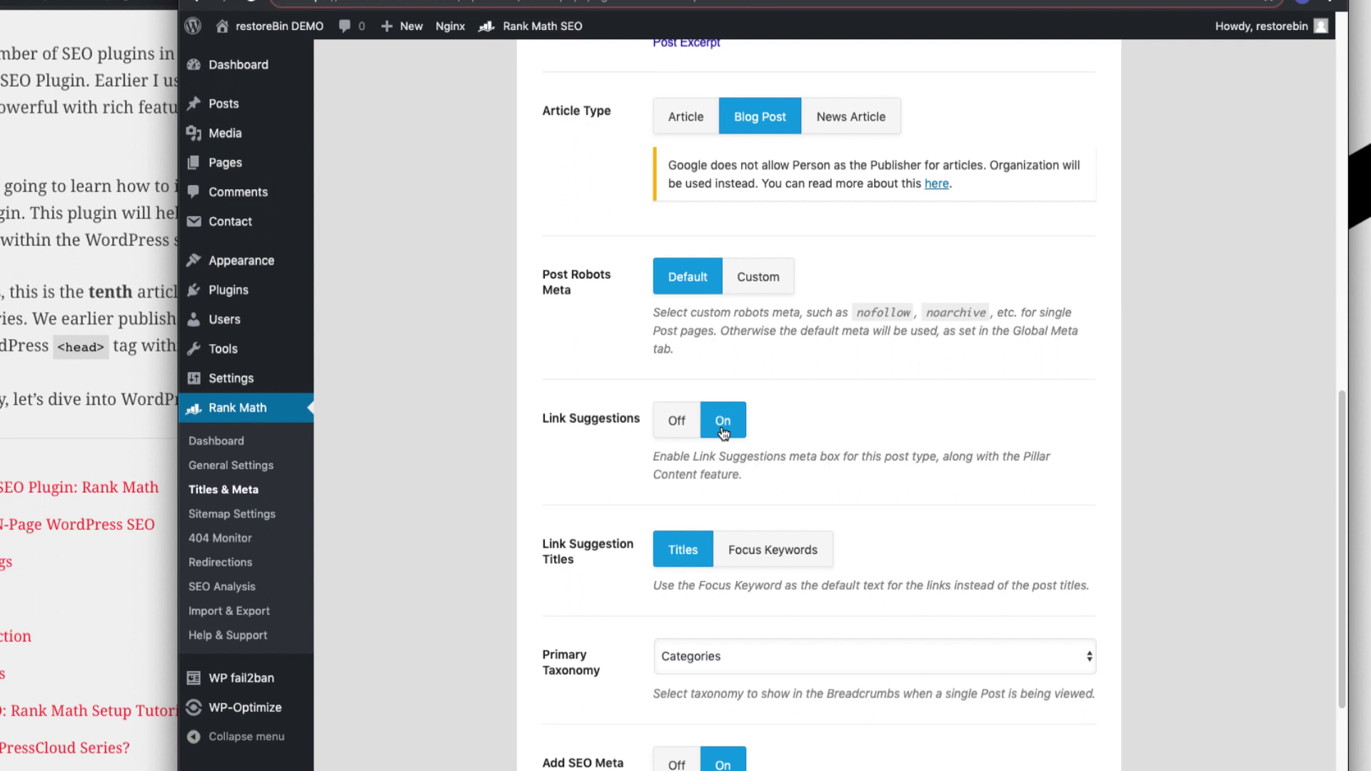
Set Link Suggestion Titles to Focus Keywords and keep Categories as the primary taxonomy
click(800, 563)
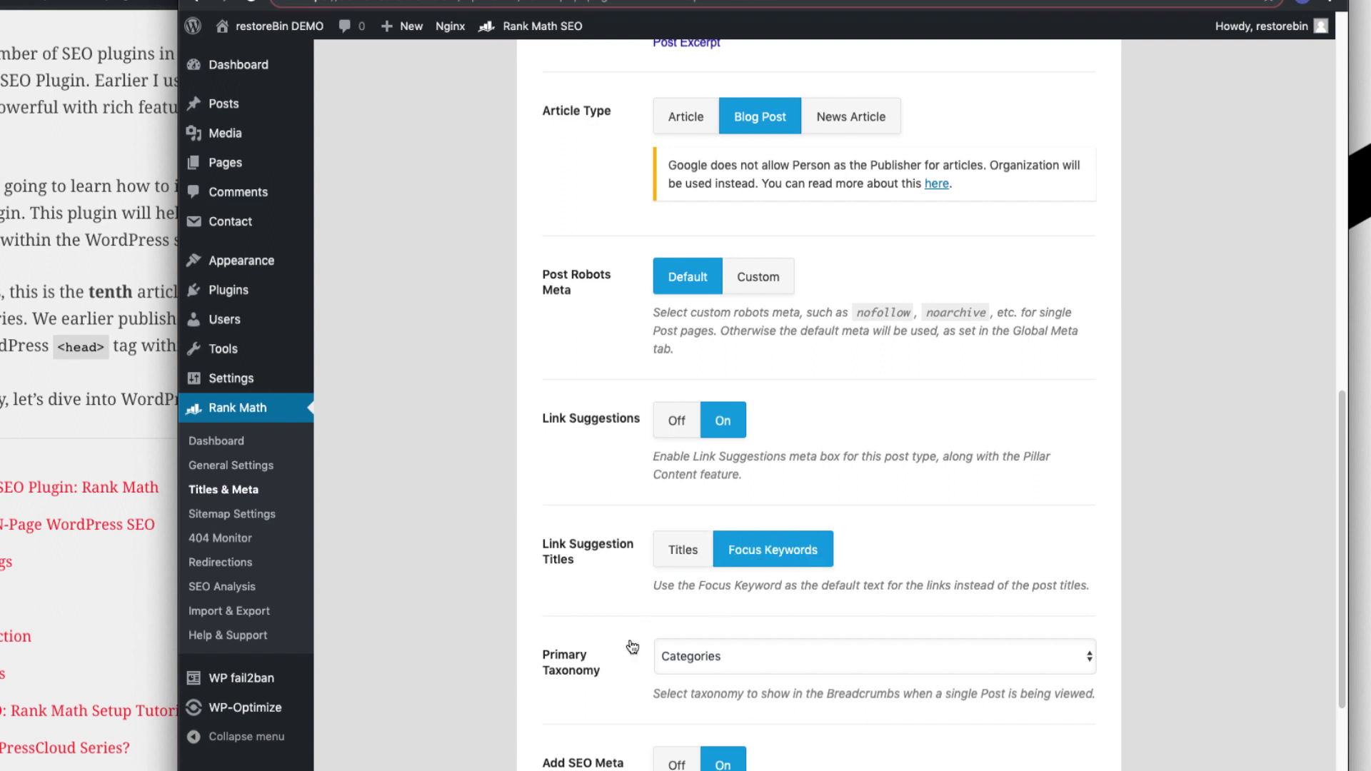
scroll(624, 650, down, 2)
scroll(621, 651, down, 1)
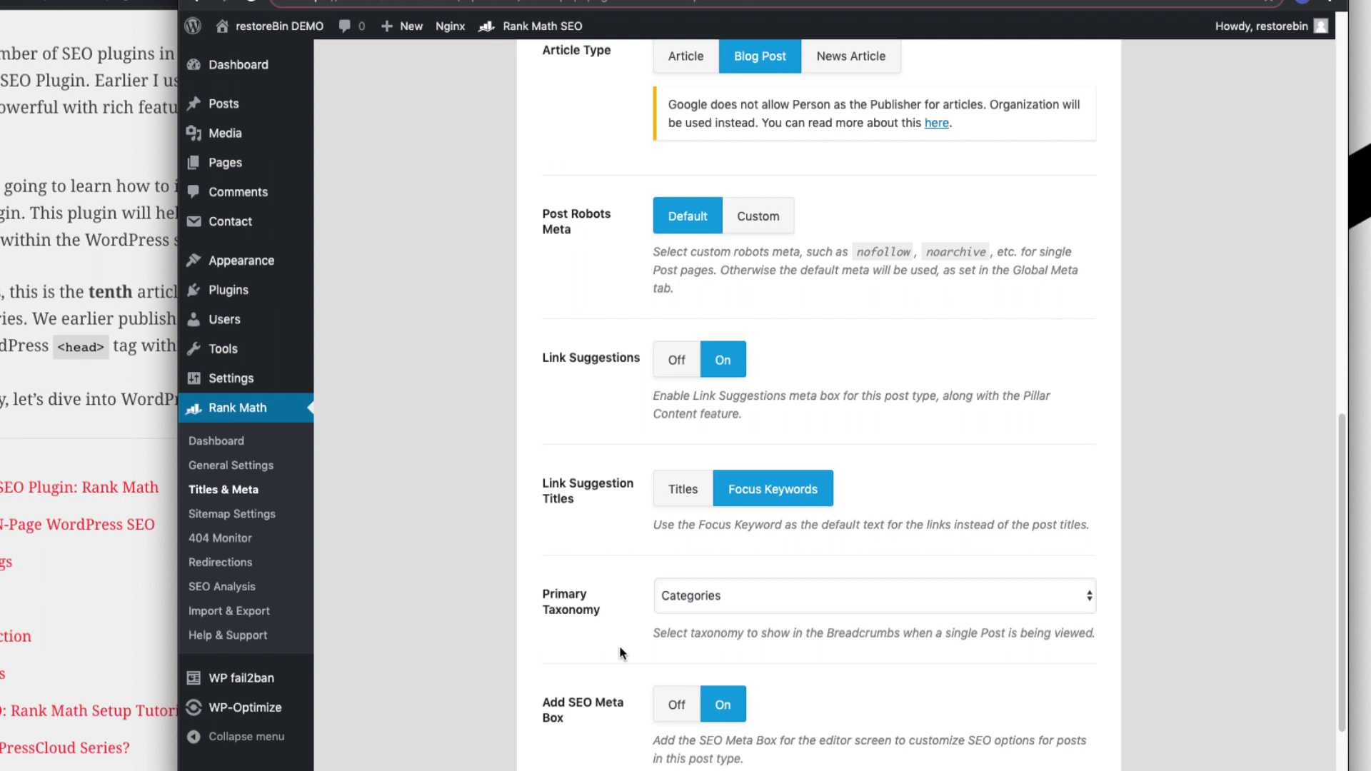
click(721, 596)
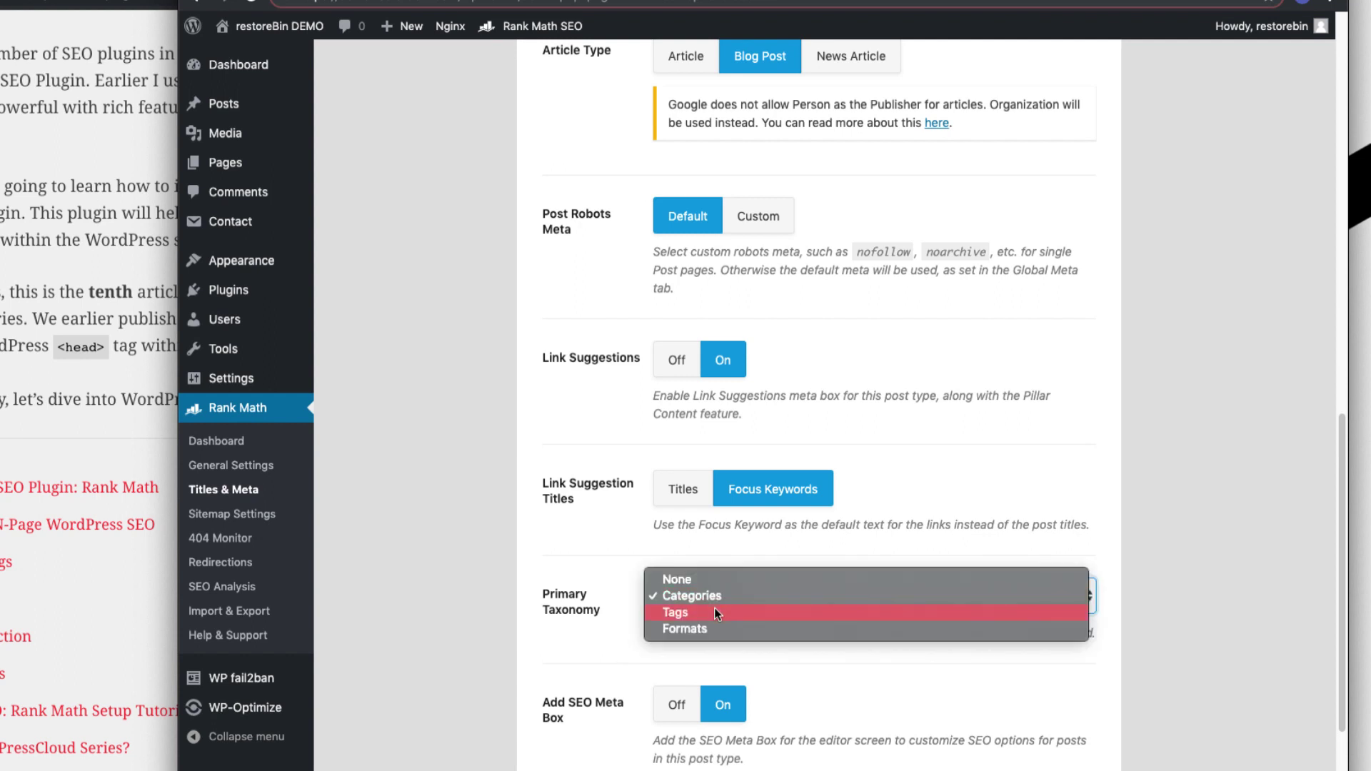
click(715, 591)
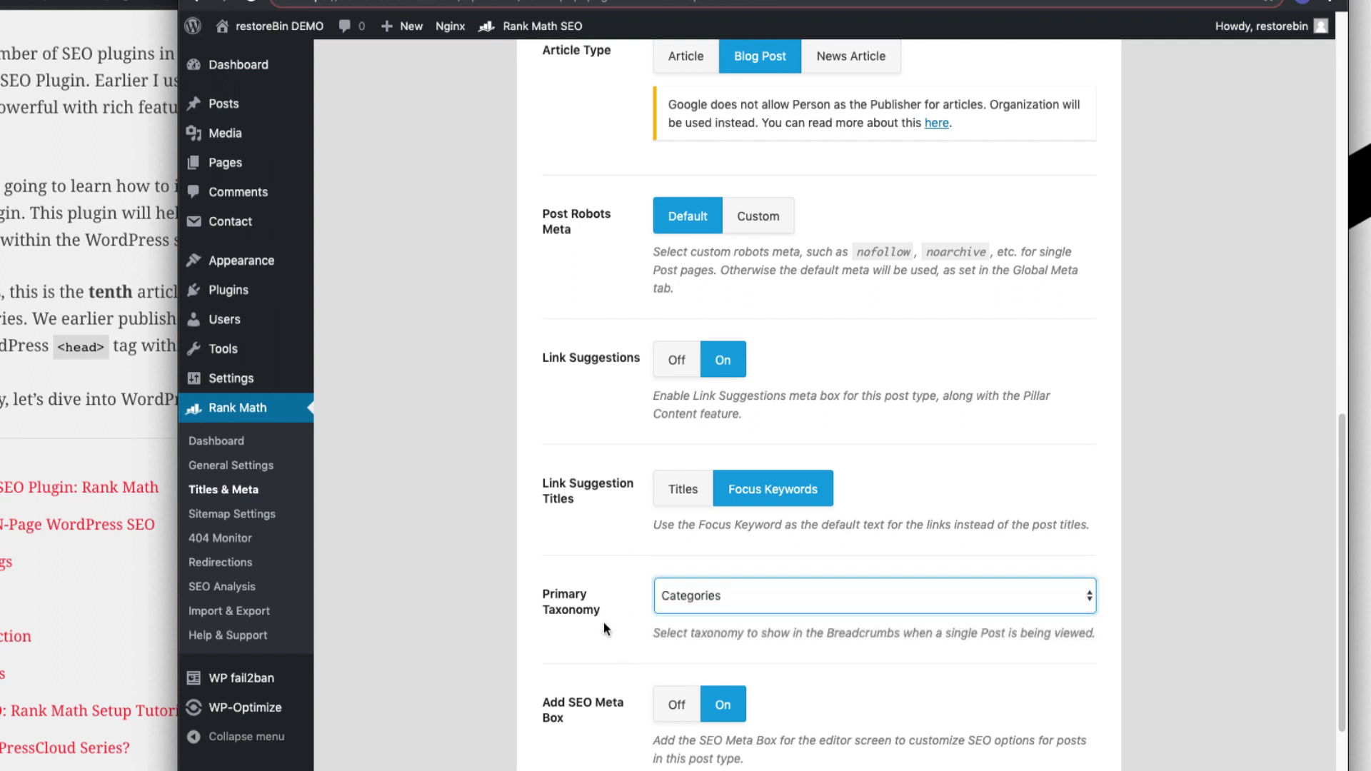
scroll(604, 623, down, 5)
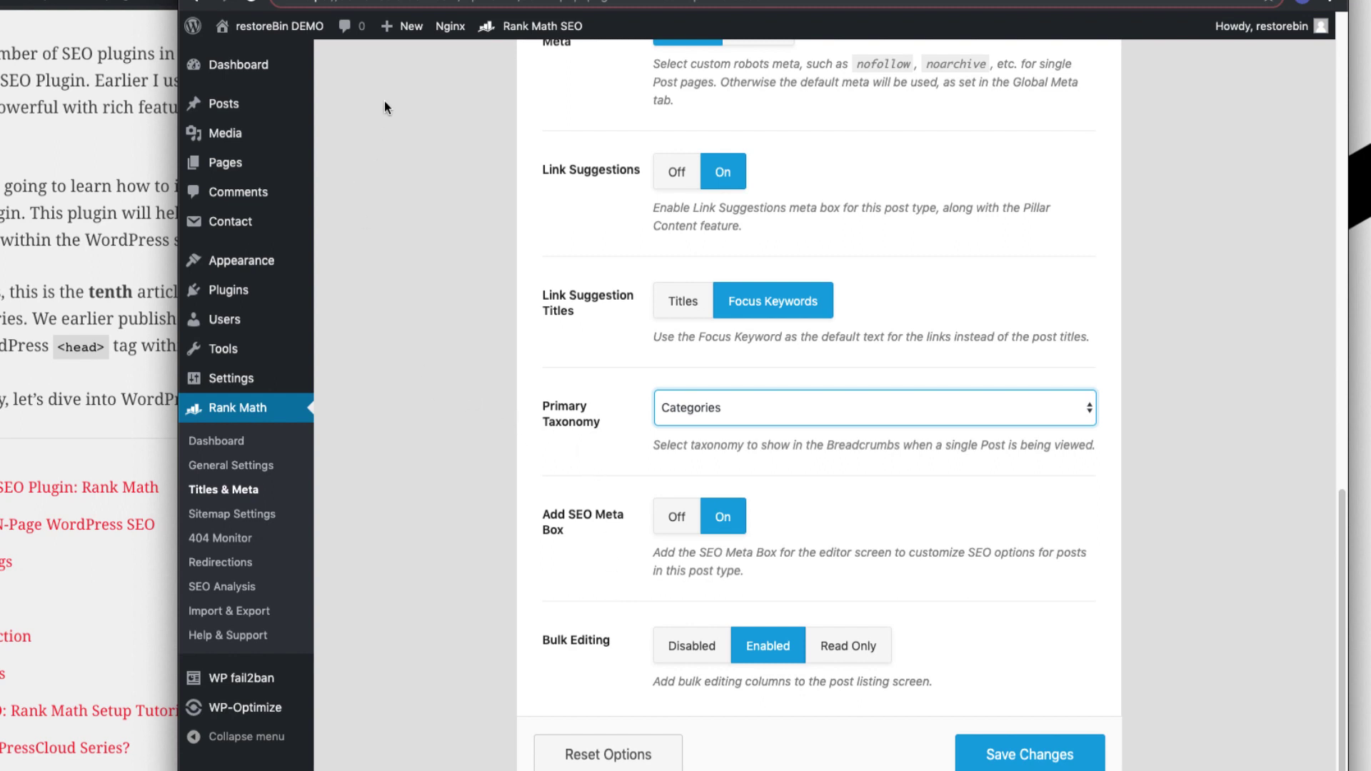
mouse_move(403, 33)
right_click(404, 57)
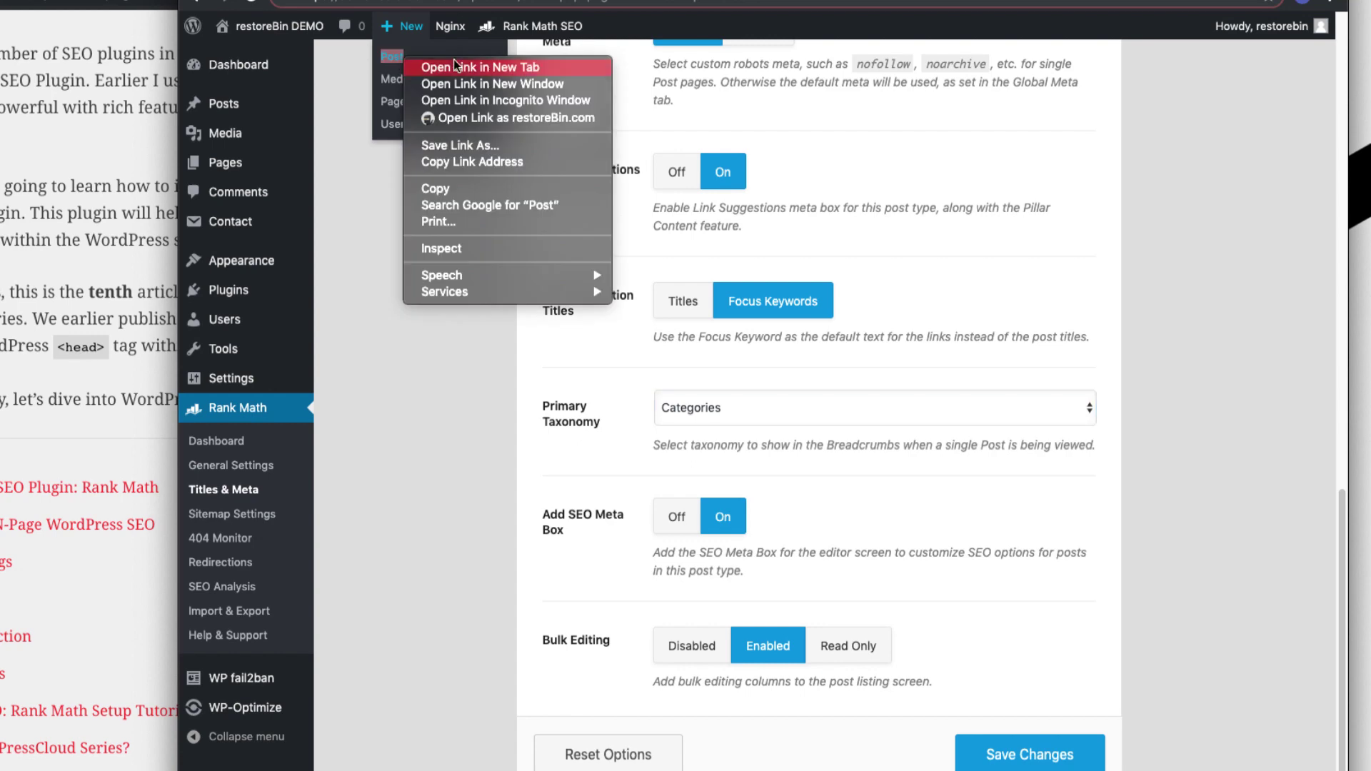
click(428, 62)
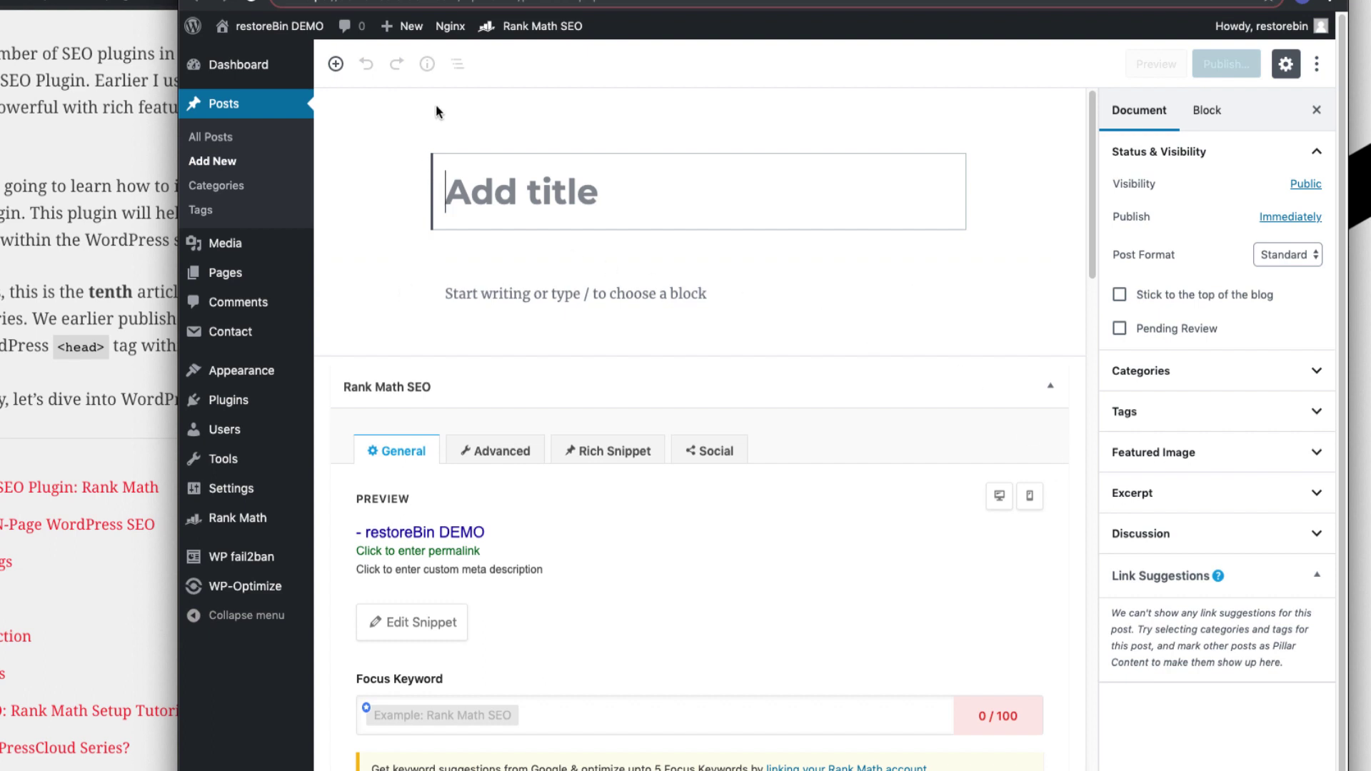
scroll(796, 371, down, 5)
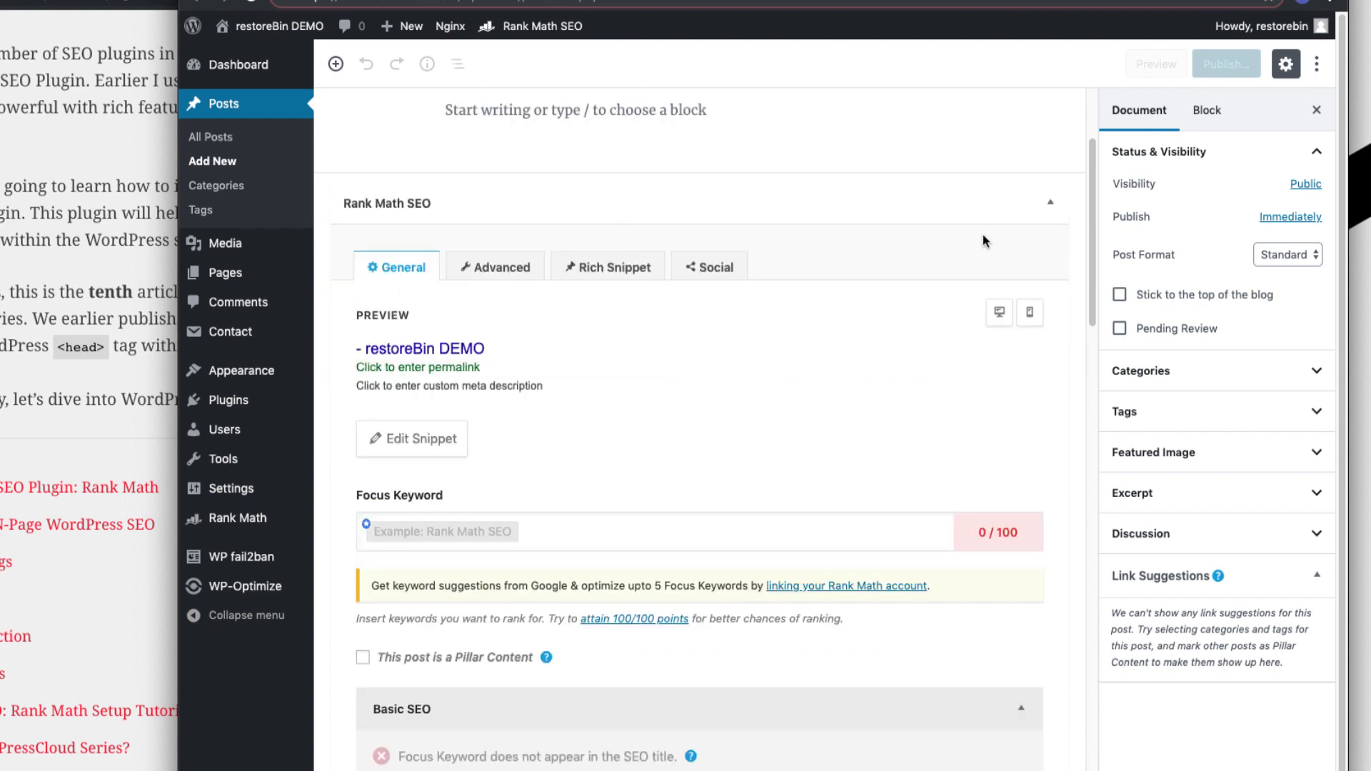
scroll(1034, 500, down, 2)
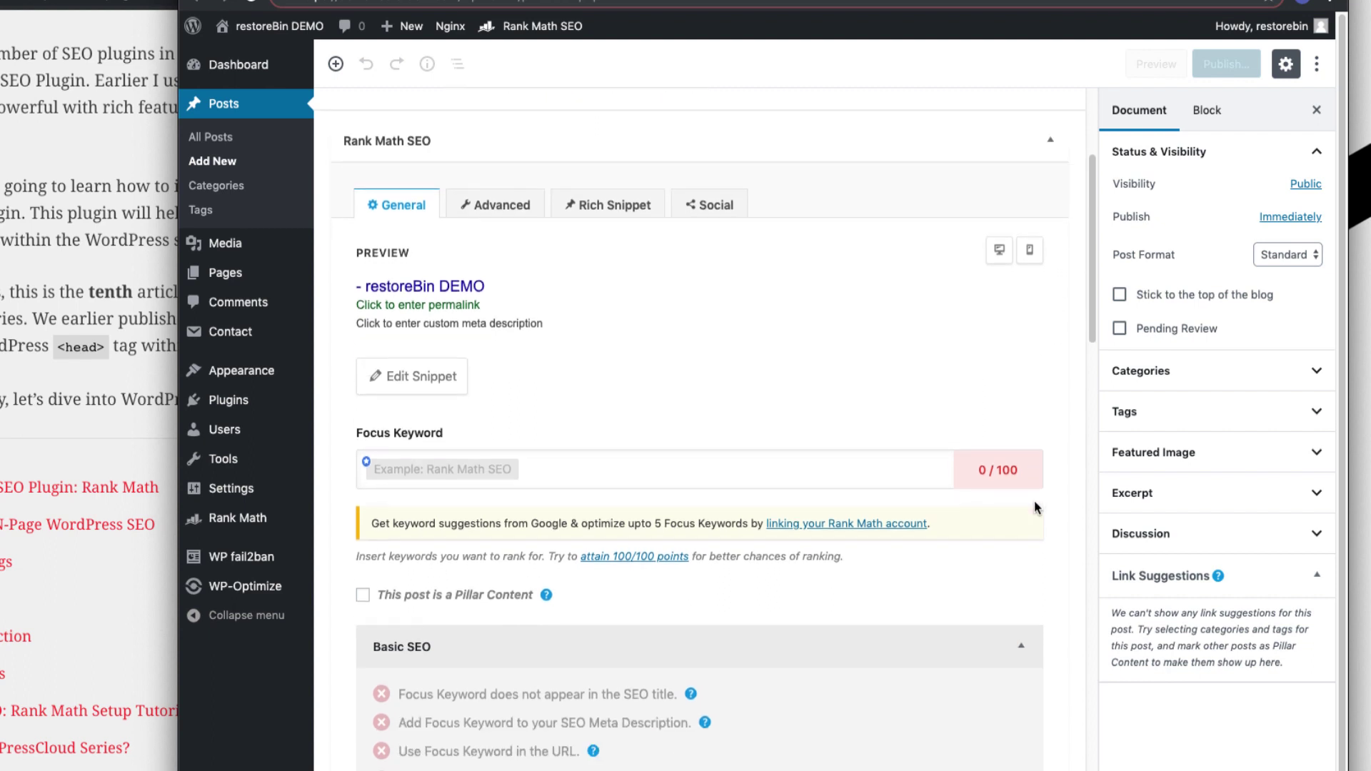
scroll(1034, 501, down, 2)
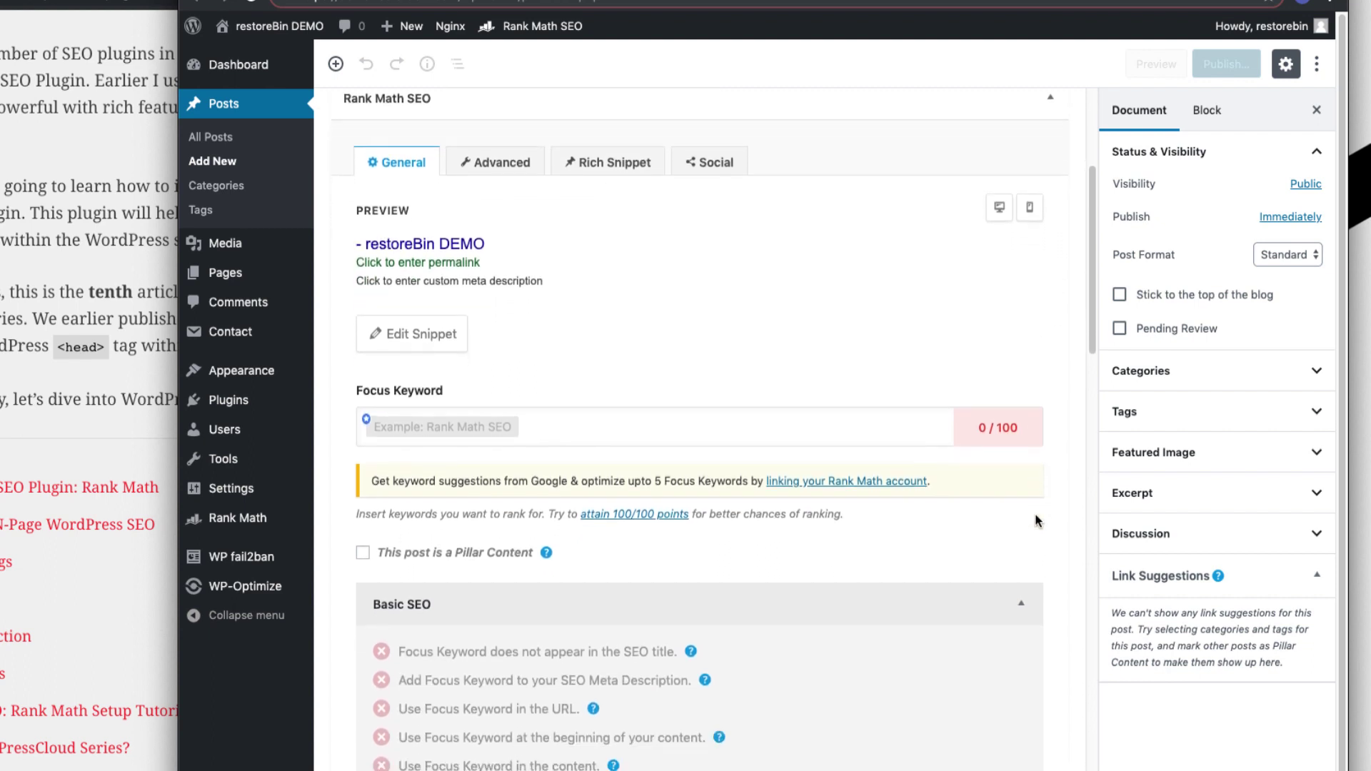
scroll(1036, 516, down, 5)
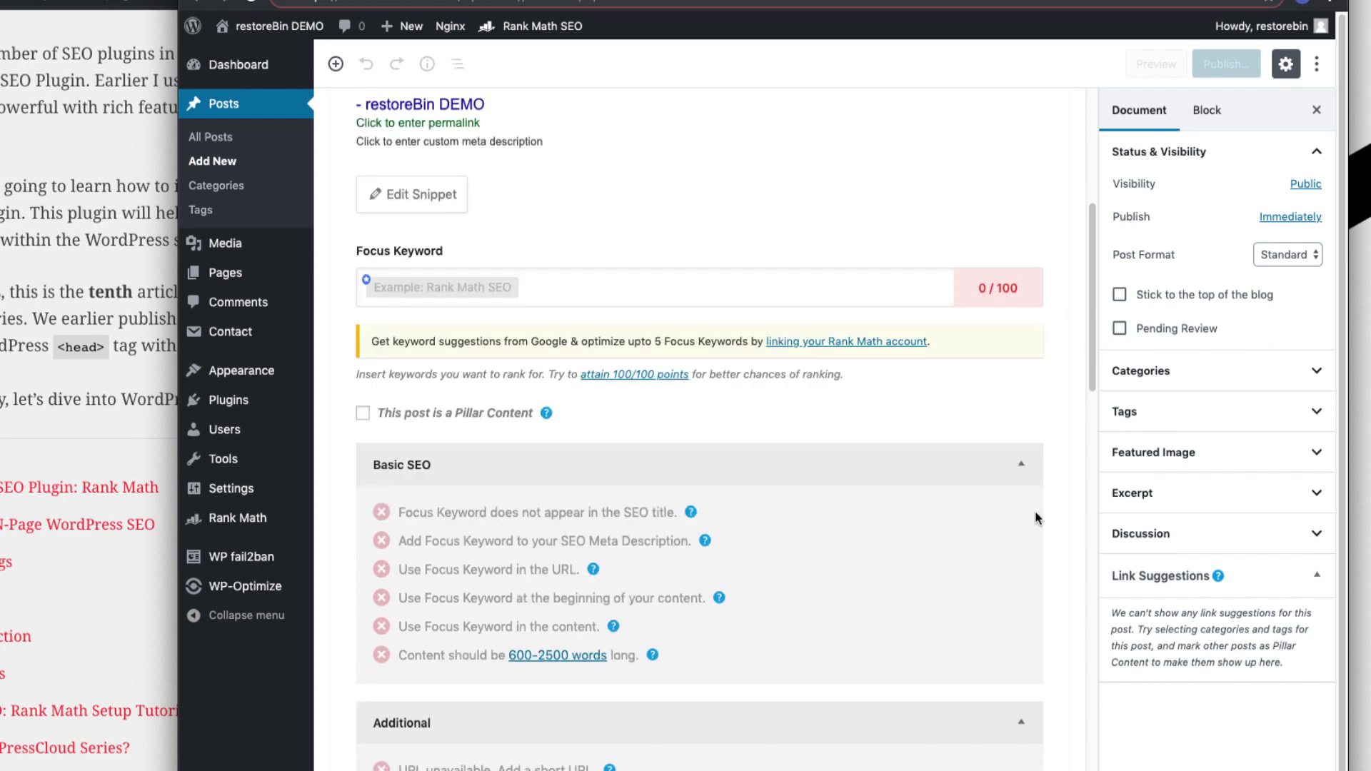
scroll(1038, 458, down, 5)
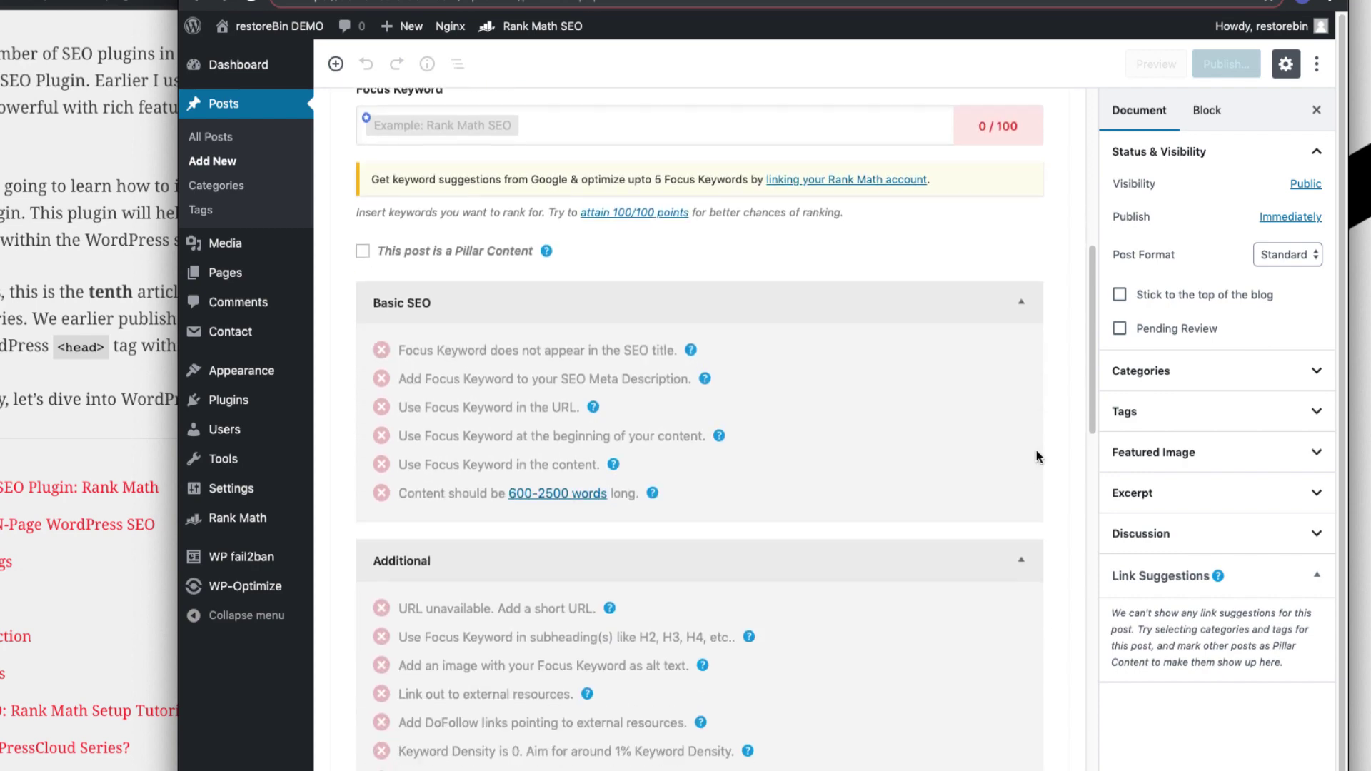
scroll(1038, 457, up, 20)
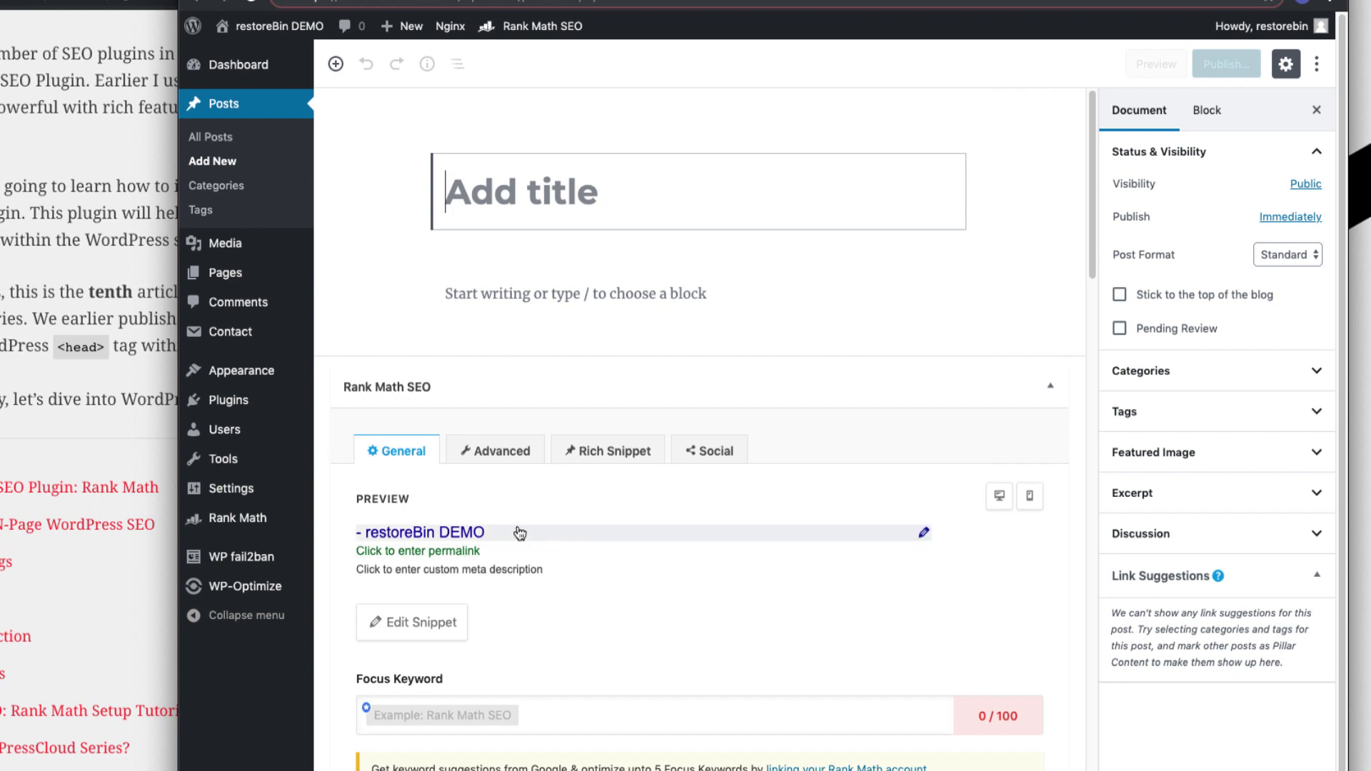
scroll(507, 535, down, 1)
scroll(500, 537, down, 1)
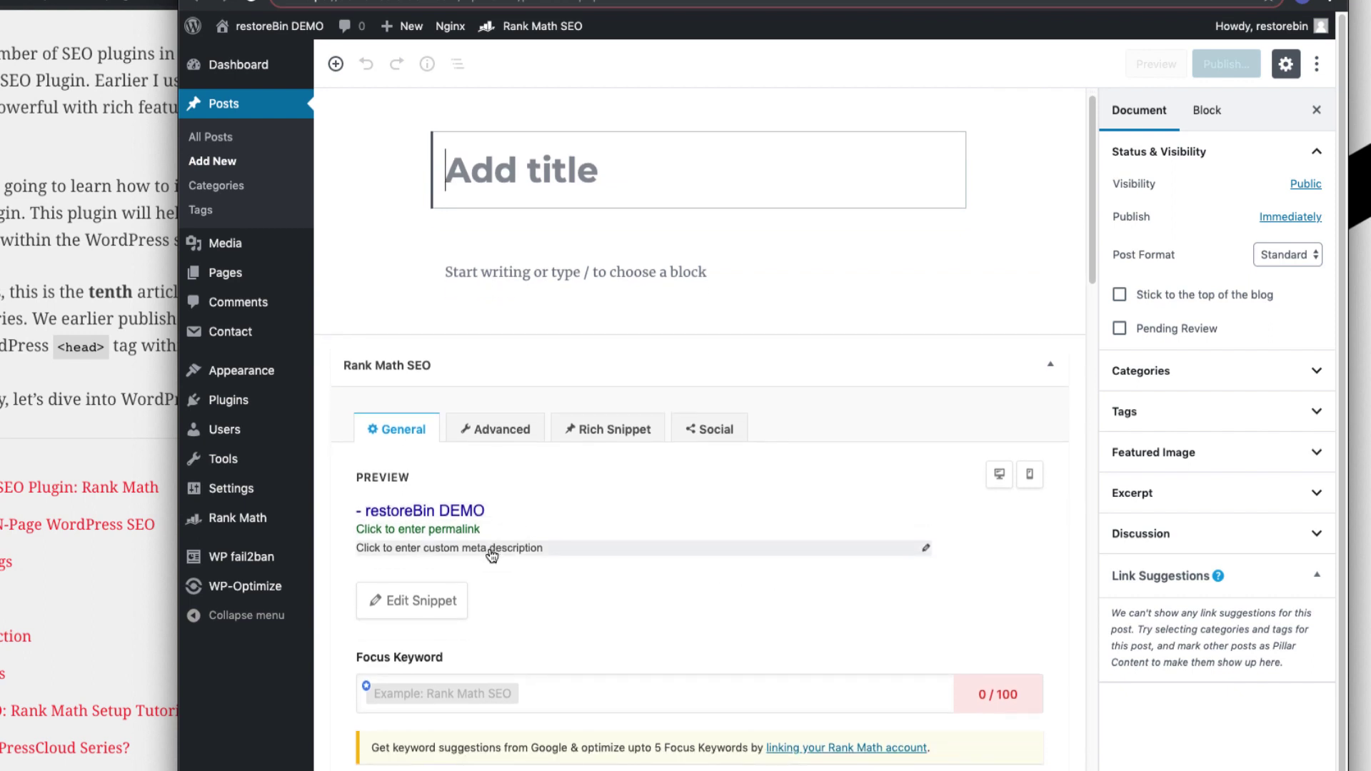
scroll(621, 528, down, 2)
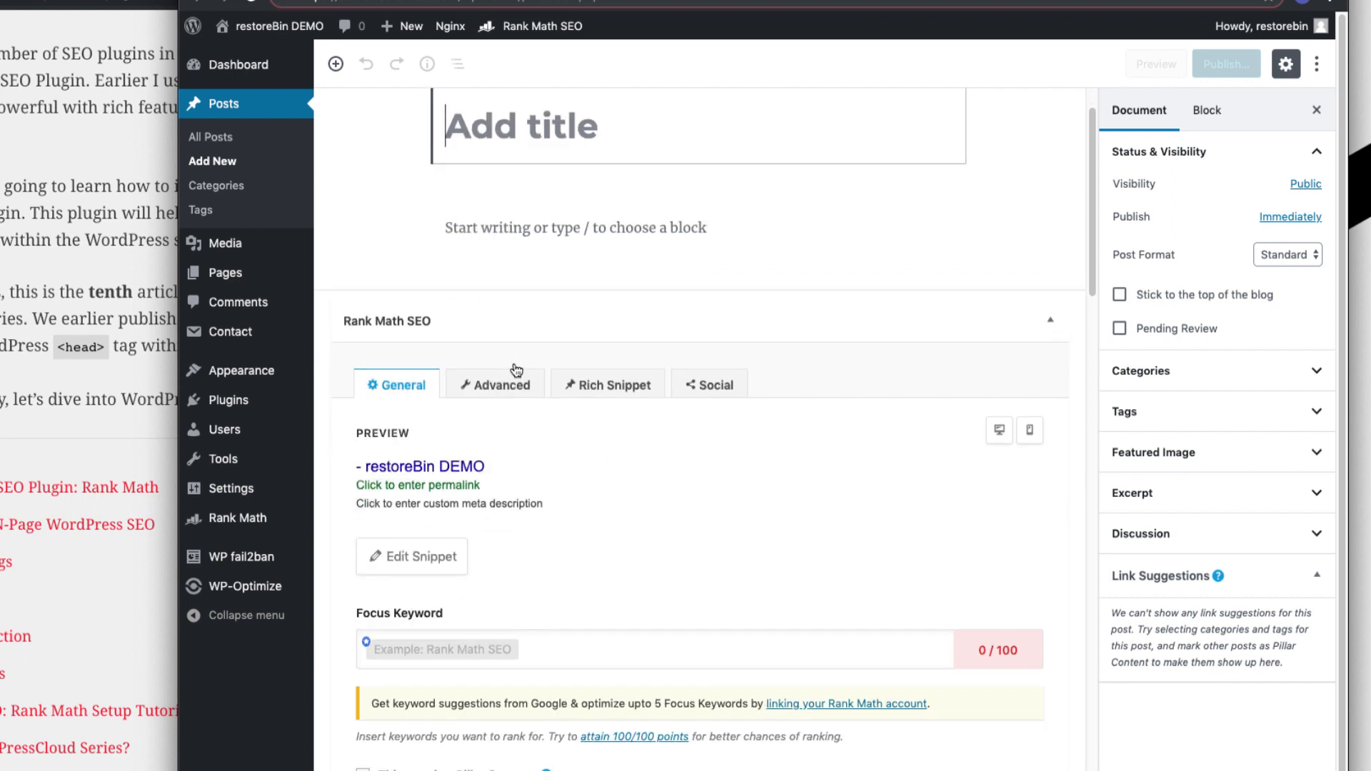
Review the post's Advanced robots and canonical options, then its General SEO analysis
click(519, 390)
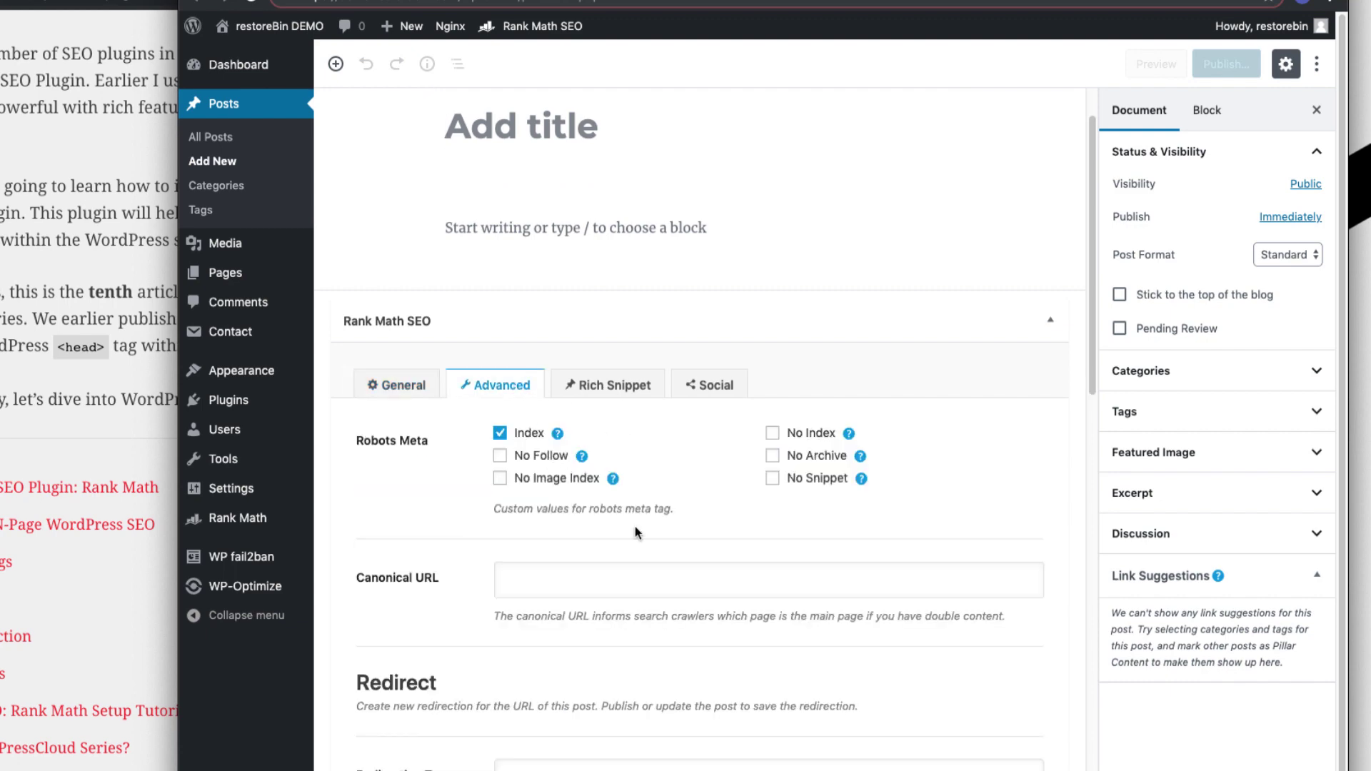
scroll(636, 528, down, 3)
scroll(636, 532, down, 15)
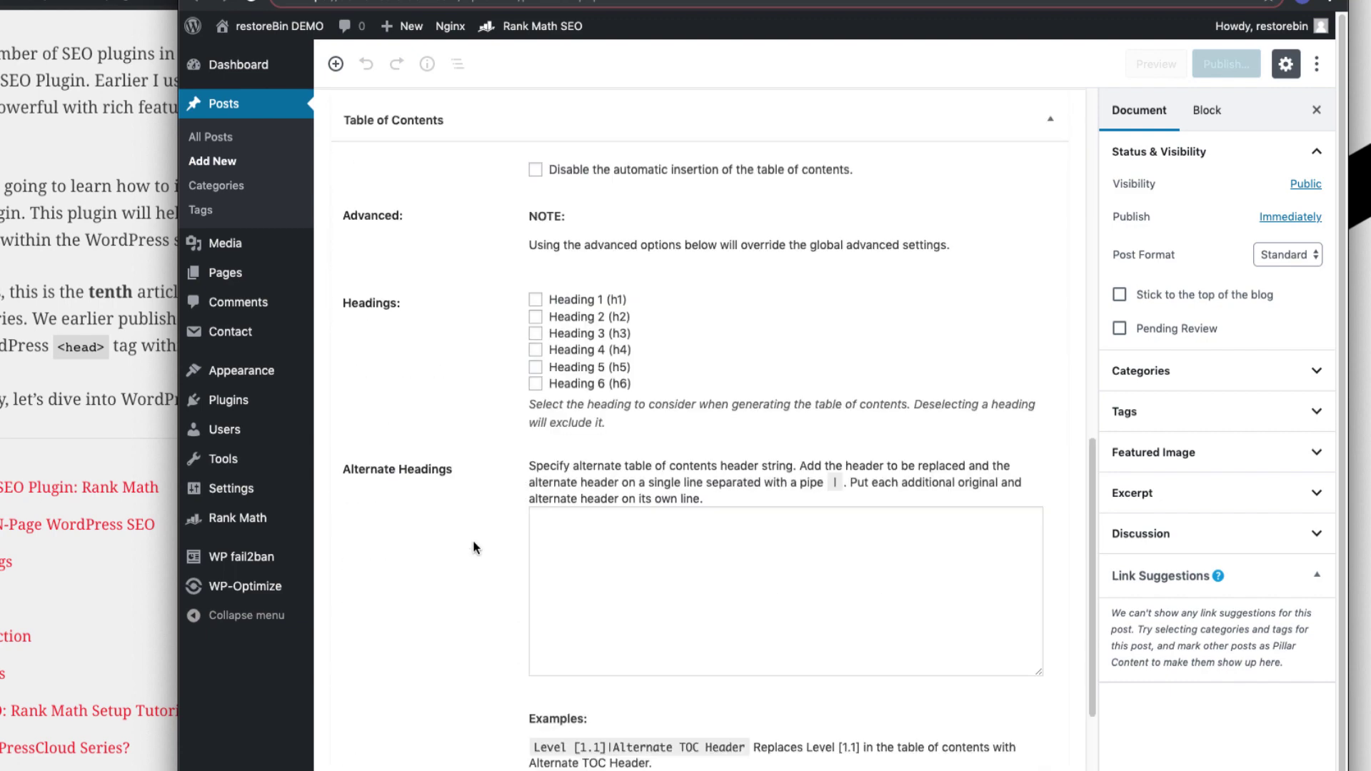
scroll(473, 548, down, 5)
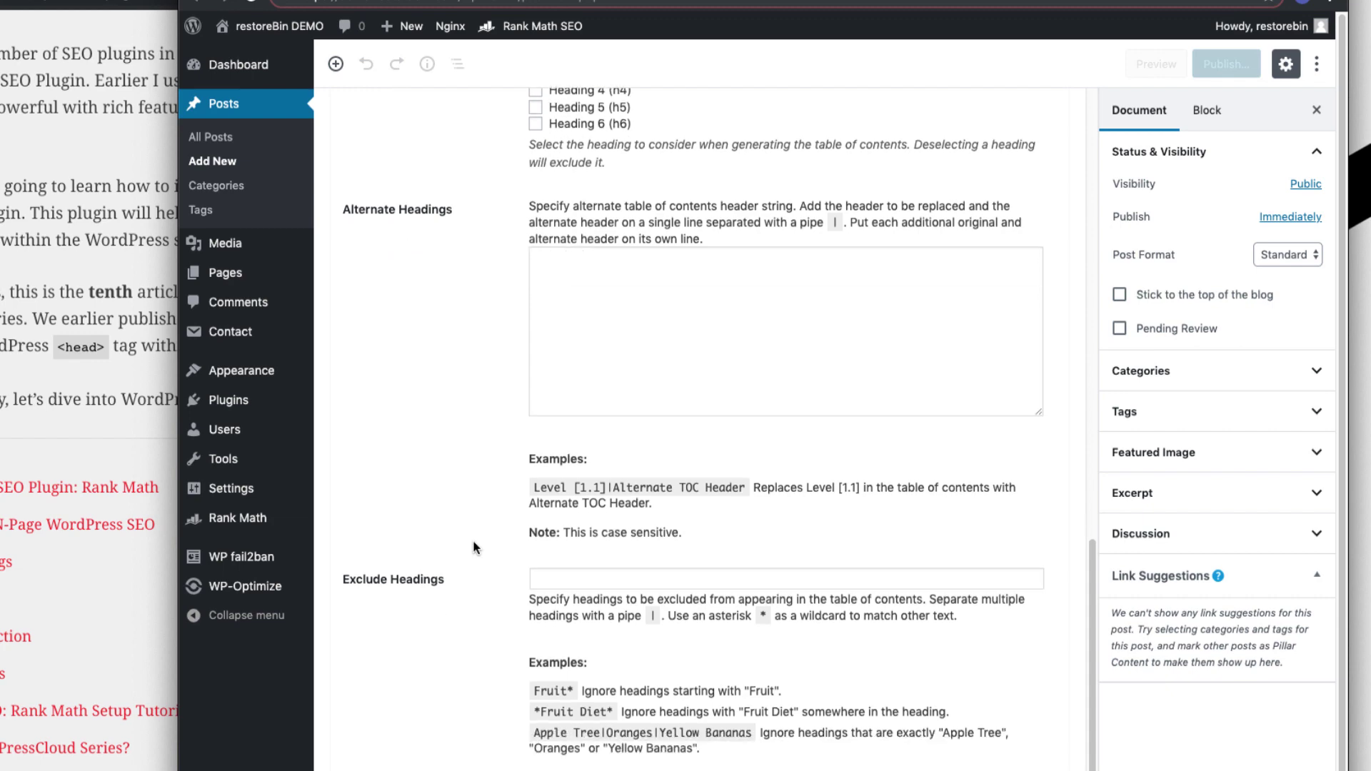
scroll(474, 547, up, 20)
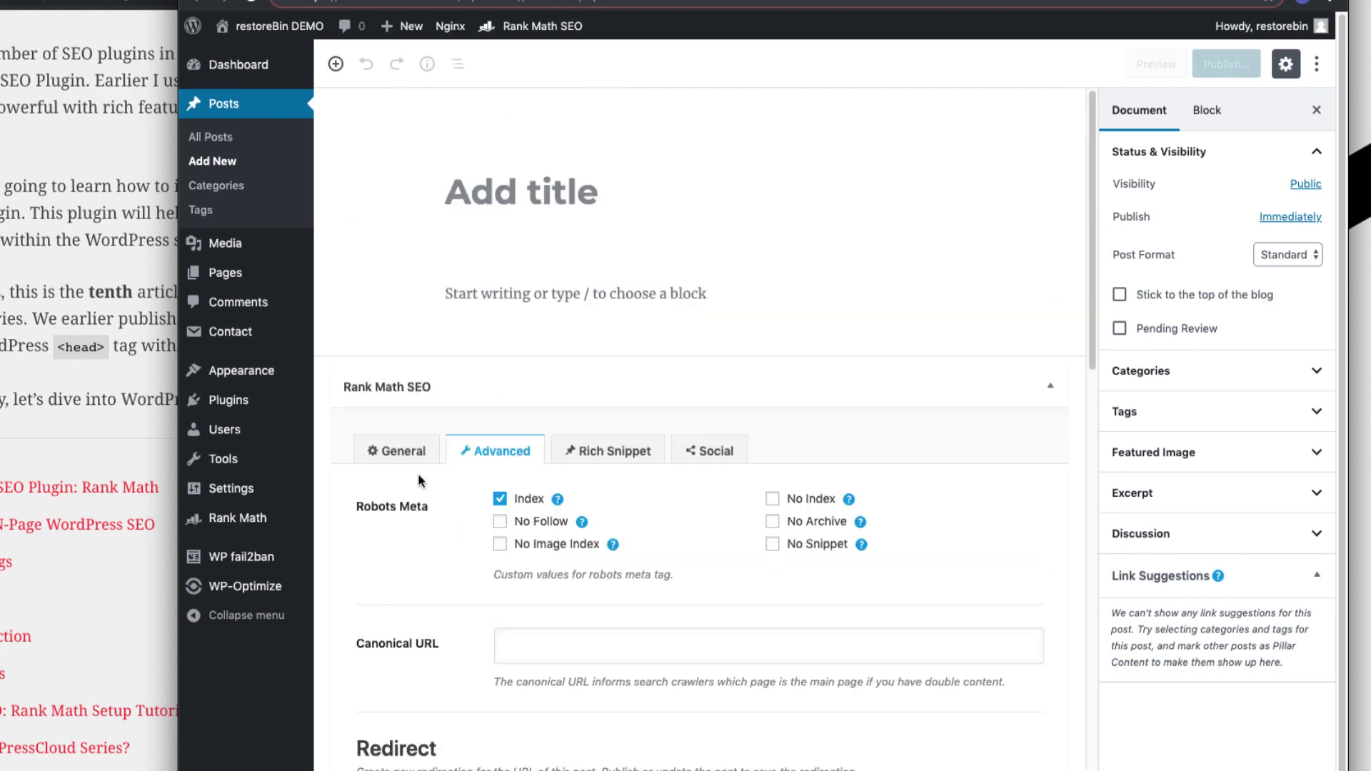
click(395, 452)
scroll(804, 612, down, 10)
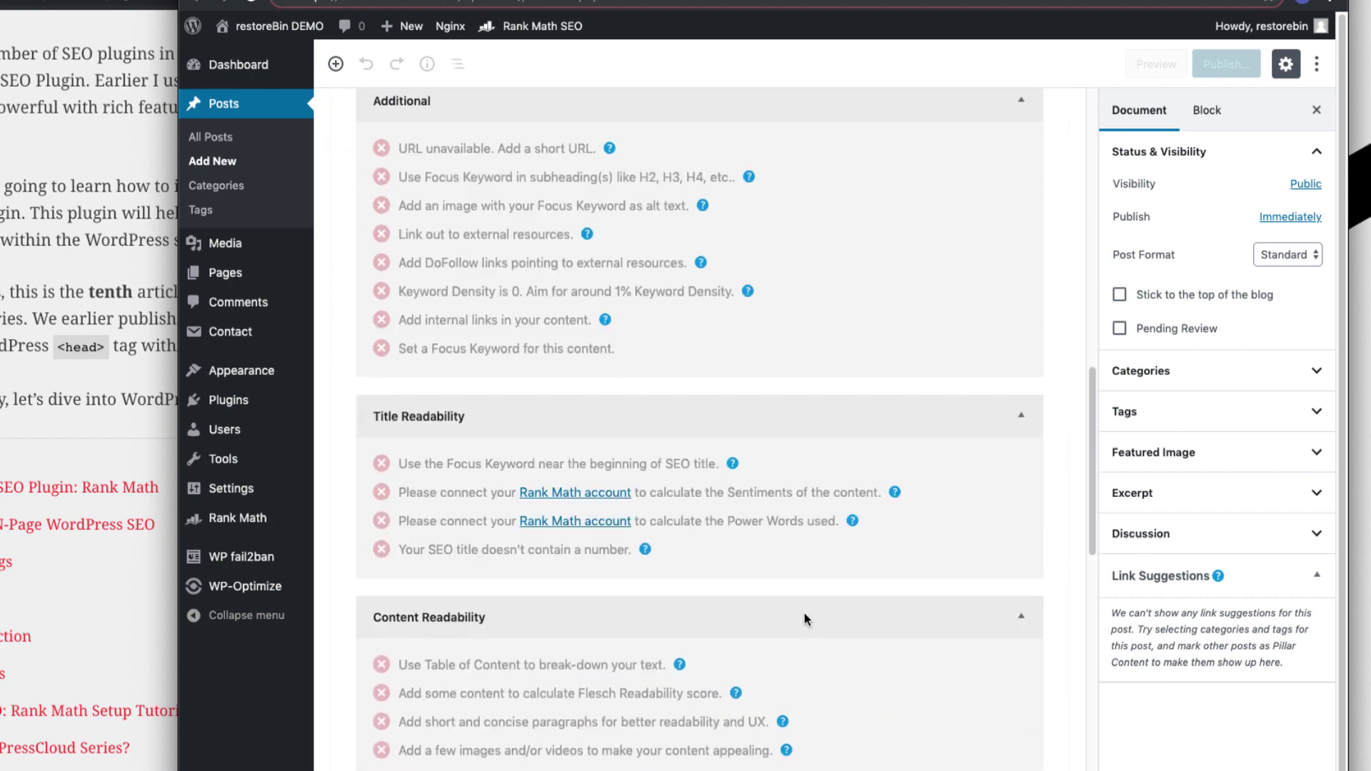
scroll(803, 612, down, 7)
scroll(804, 613, up, 20)
Change the post's Rich Snippet Type from Article to Recipe
click(616, 452)
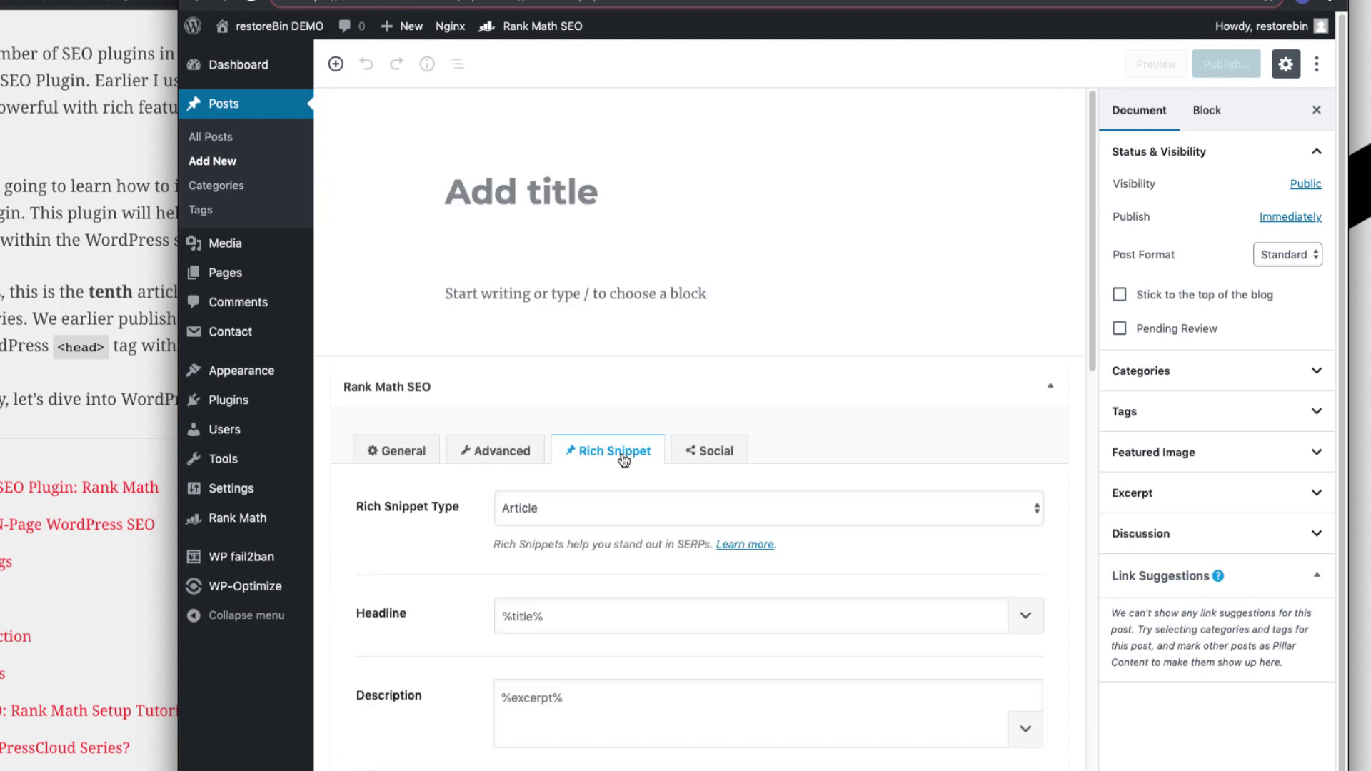
click(622, 509)
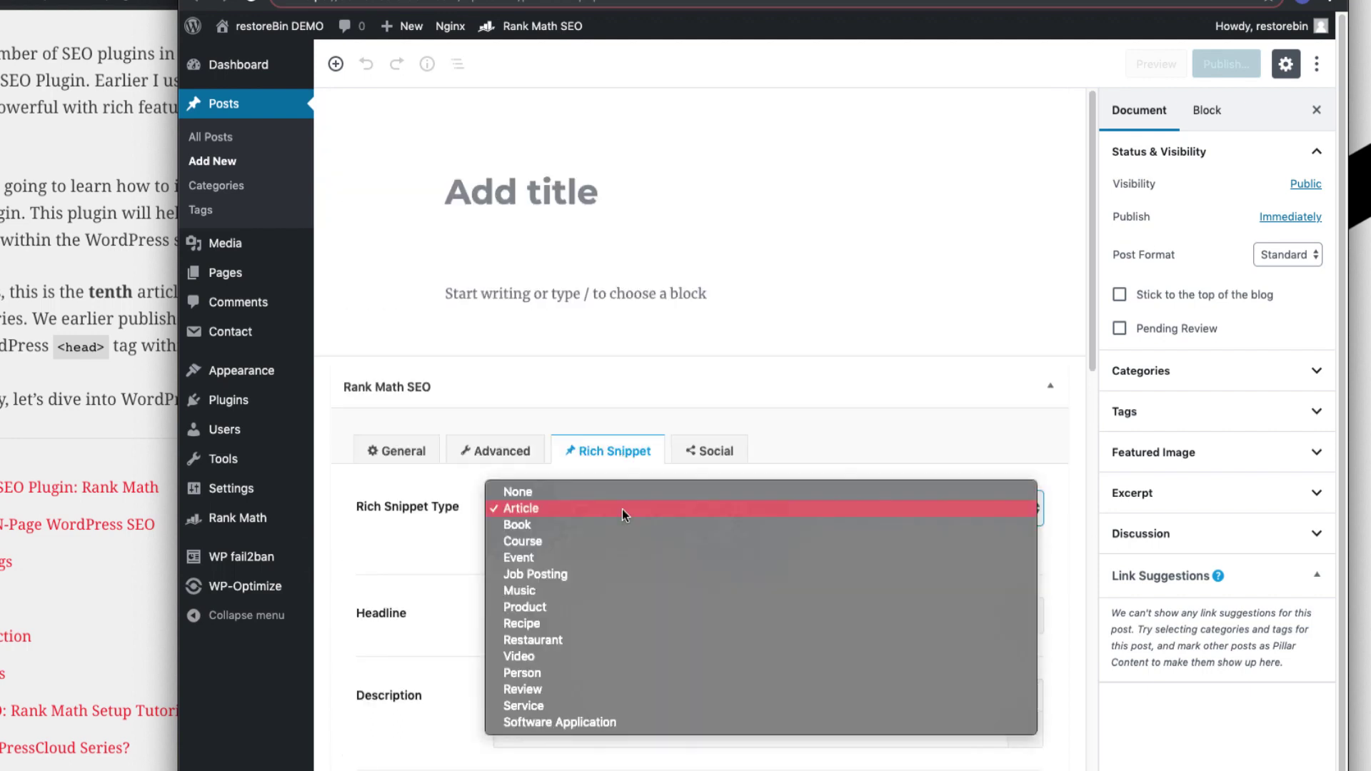
click(694, 271)
click(670, 519)
click(636, 628)
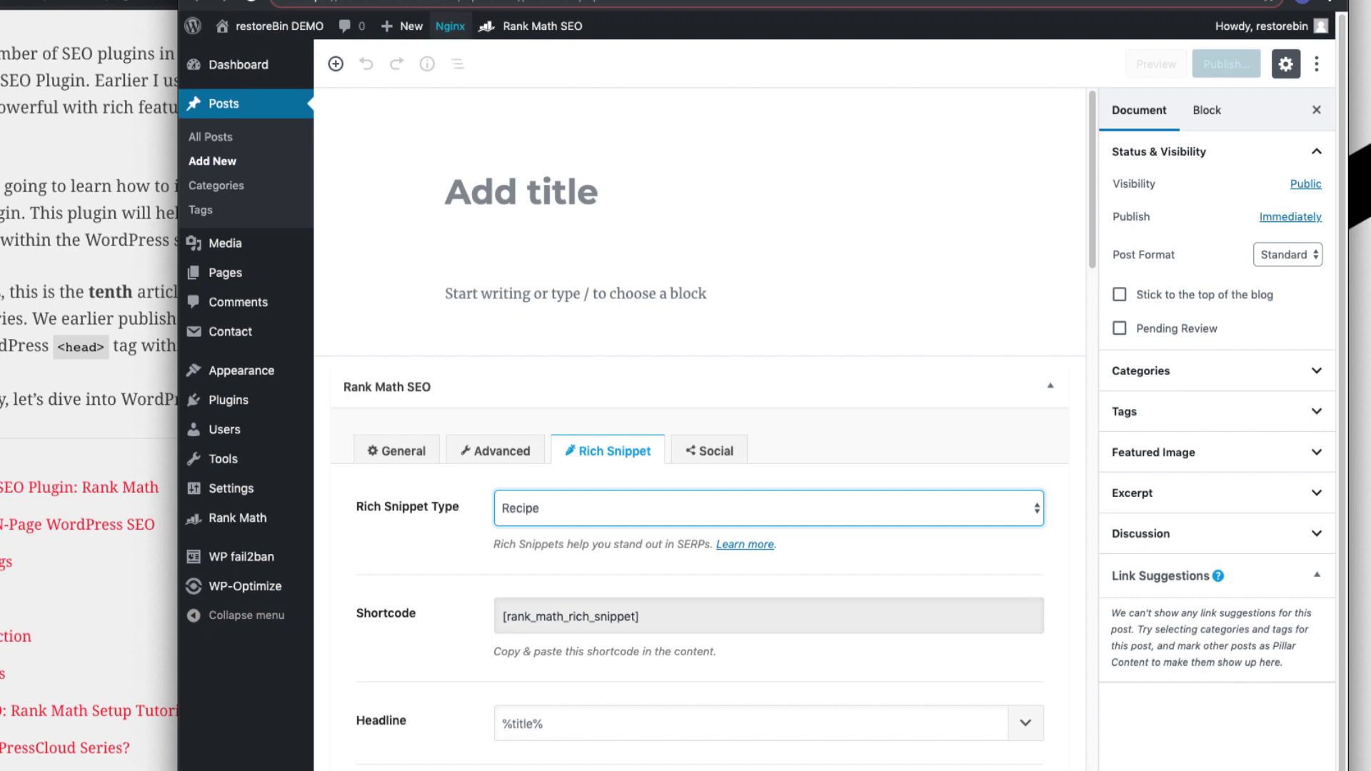
Review the Pages title and meta defaults, including Single Page Description, then show the Media defaults
mouse_move(450, 25)
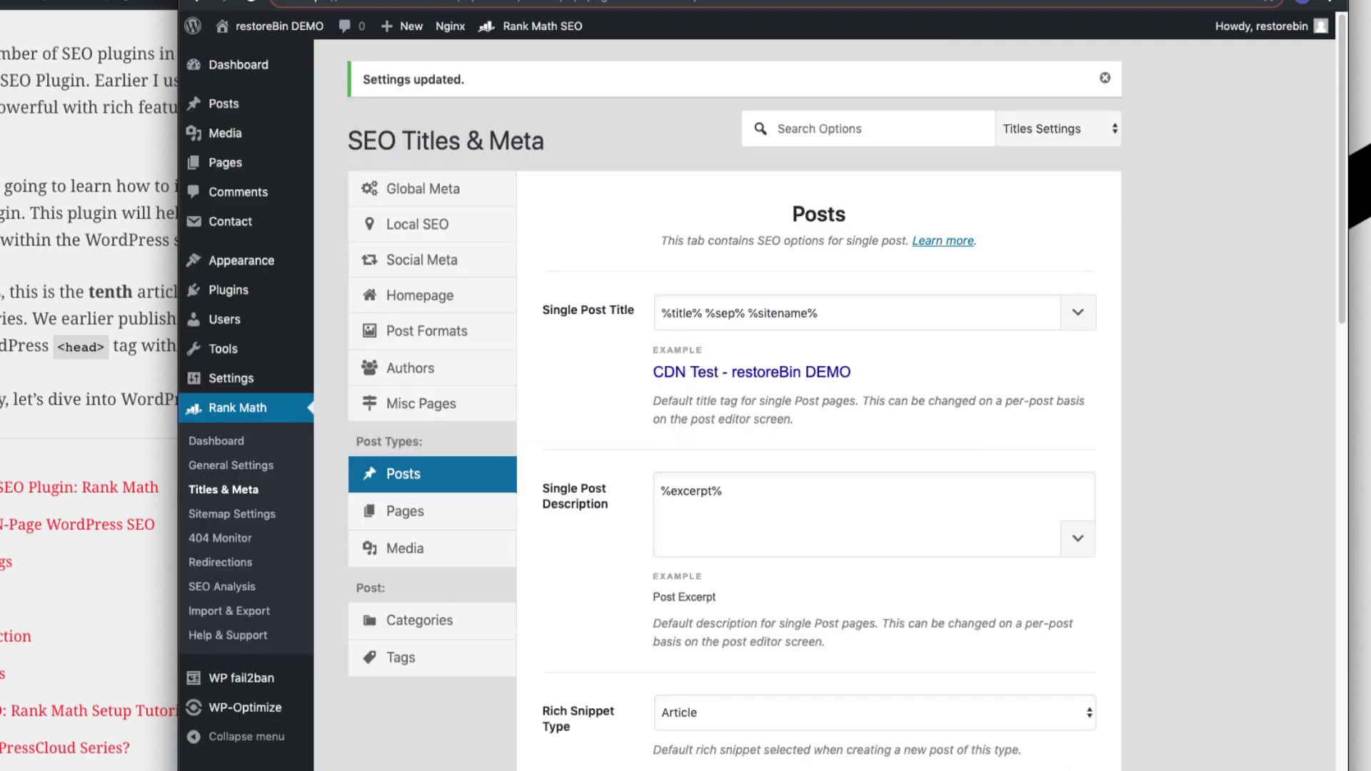
click(422, 509)
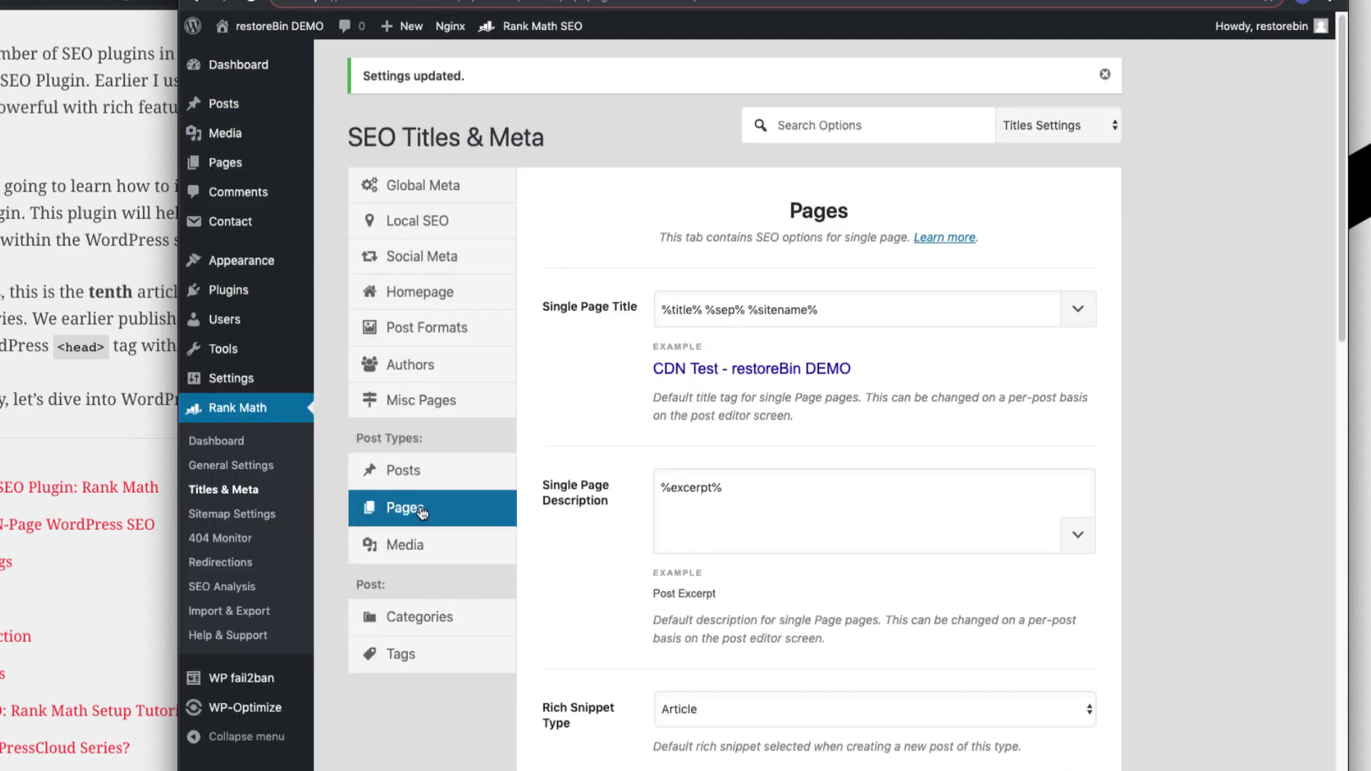
scroll(562, 397, down, 5)
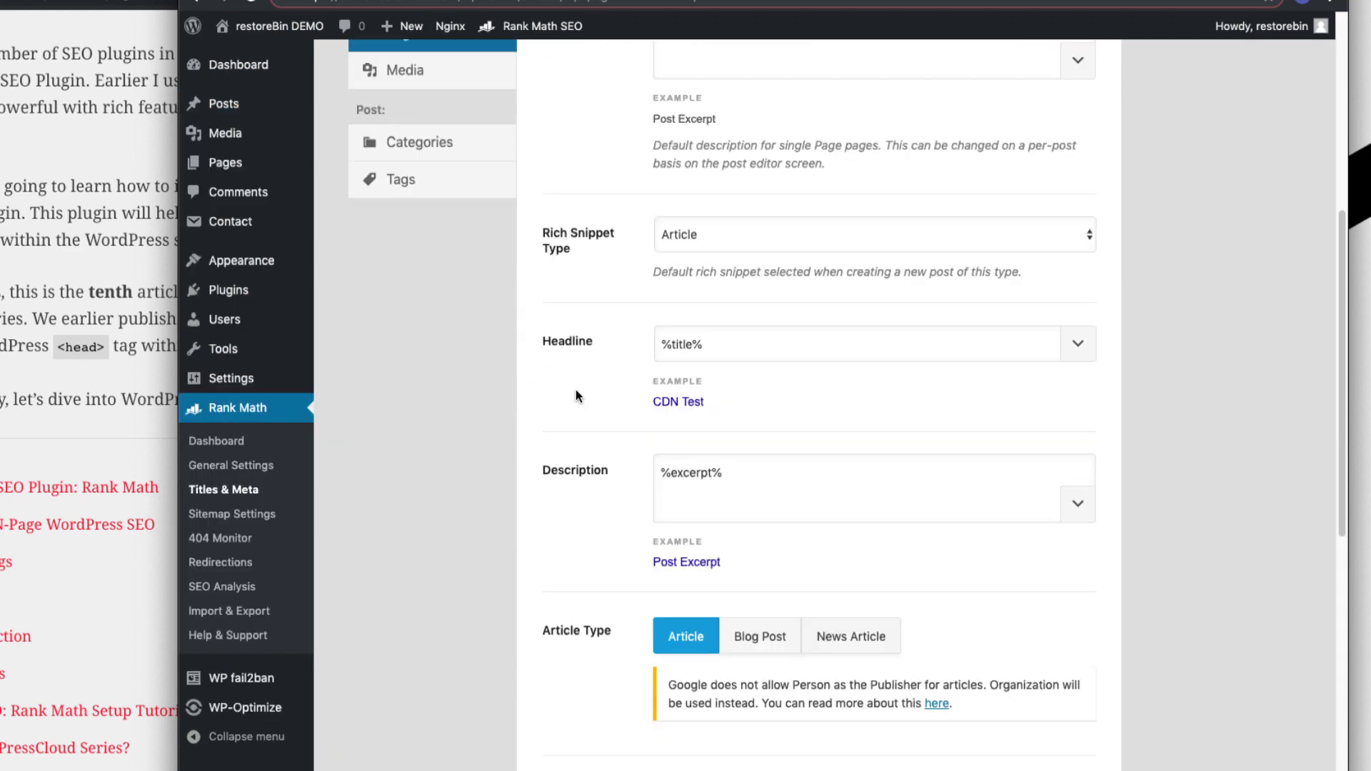
scroll(575, 396, down, 3)
scroll(575, 396, up, 1)
scroll(576, 395, down, 8)
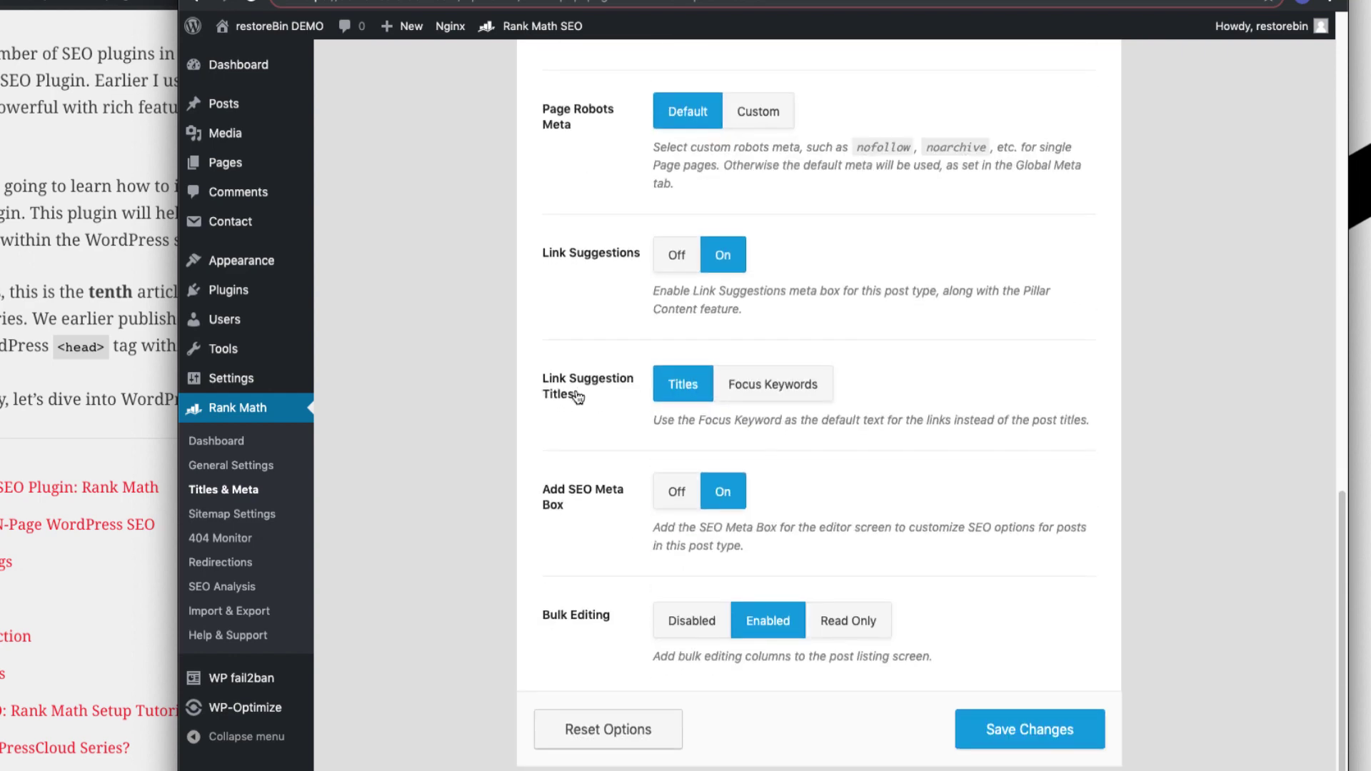
scroll(577, 397, up, 15)
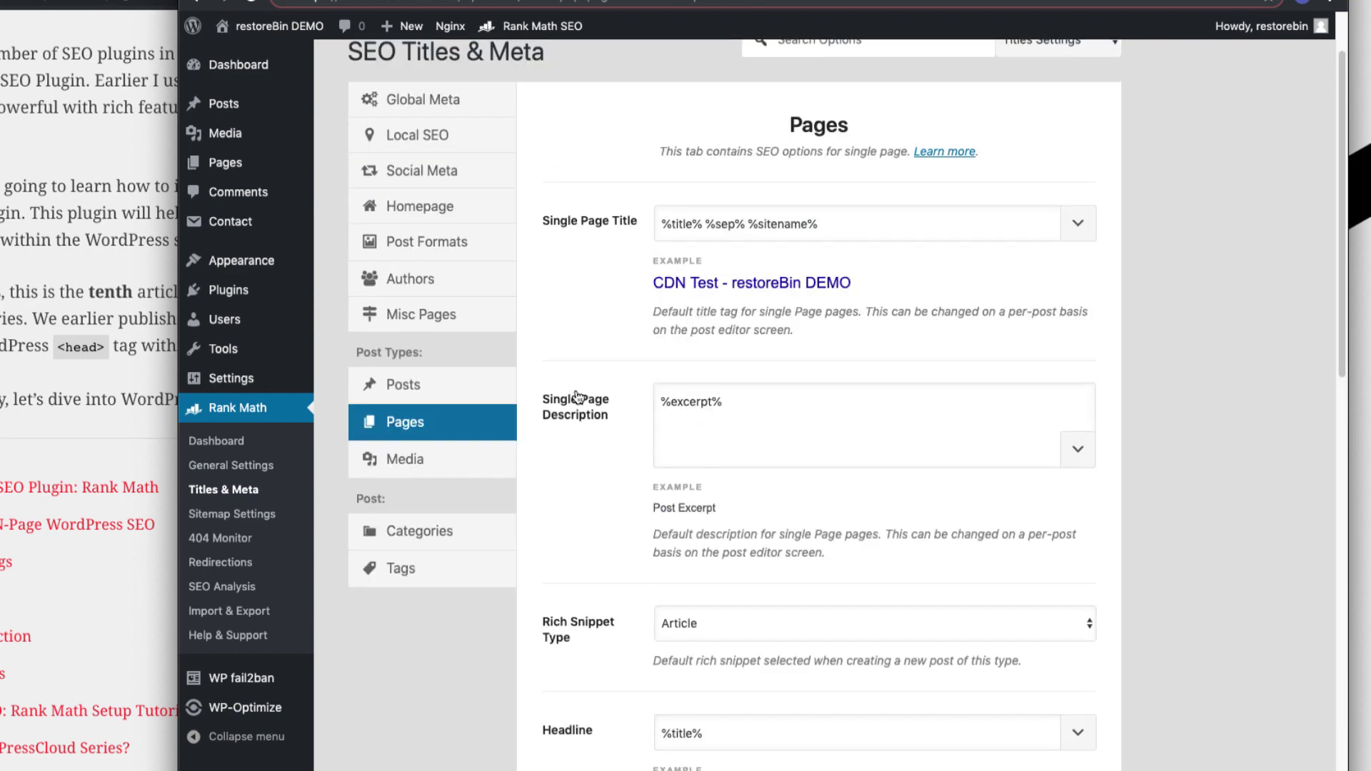
click(577, 397)
scroll(577, 397, down, 1)
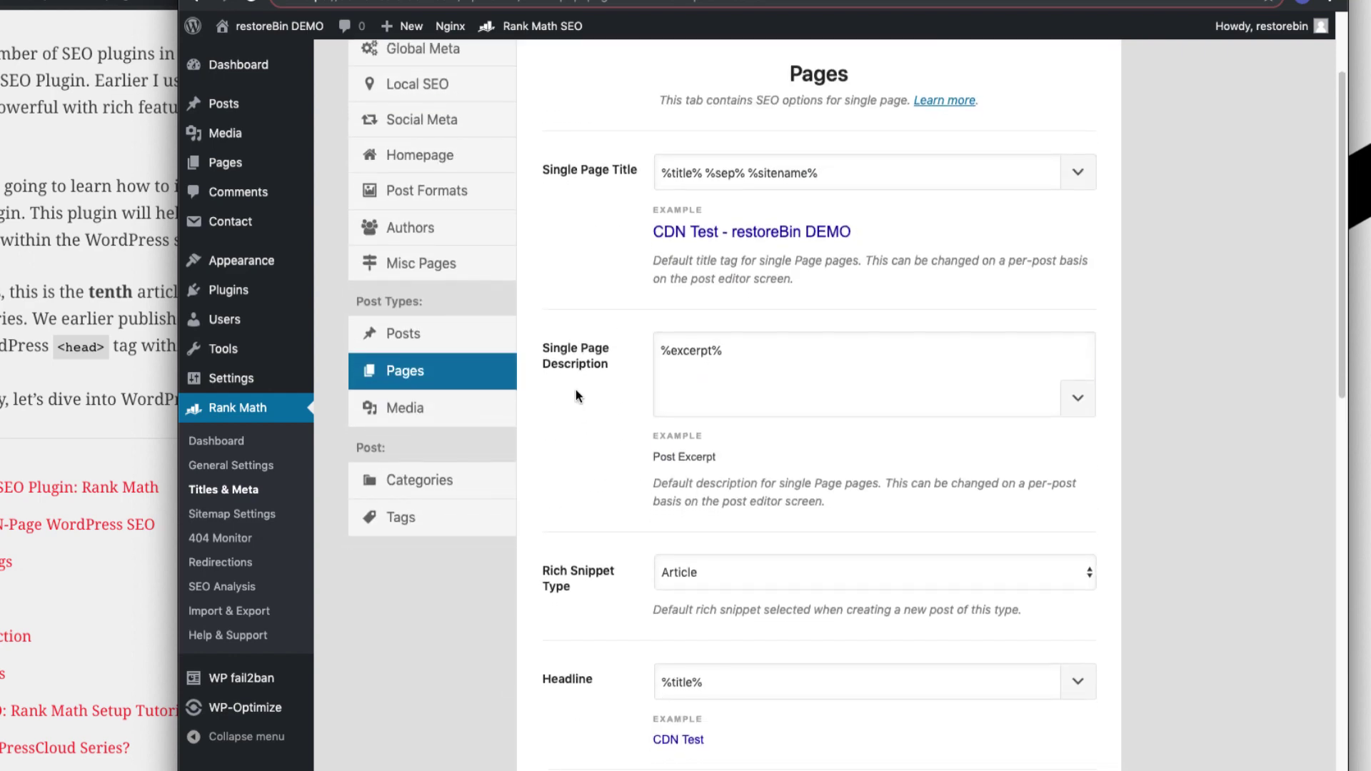
click(427, 412)
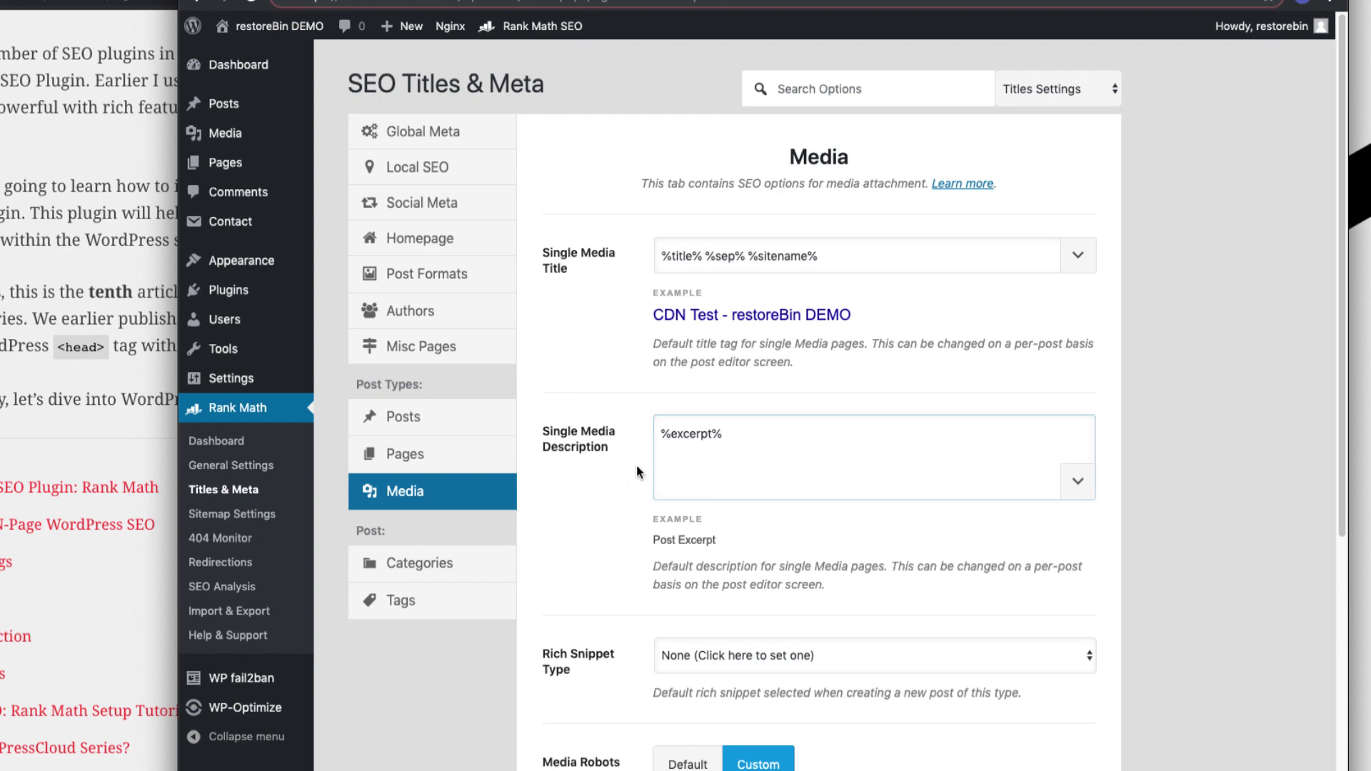
scroll(628, 472, down, 3)
scroll(628, 473, down, 3)
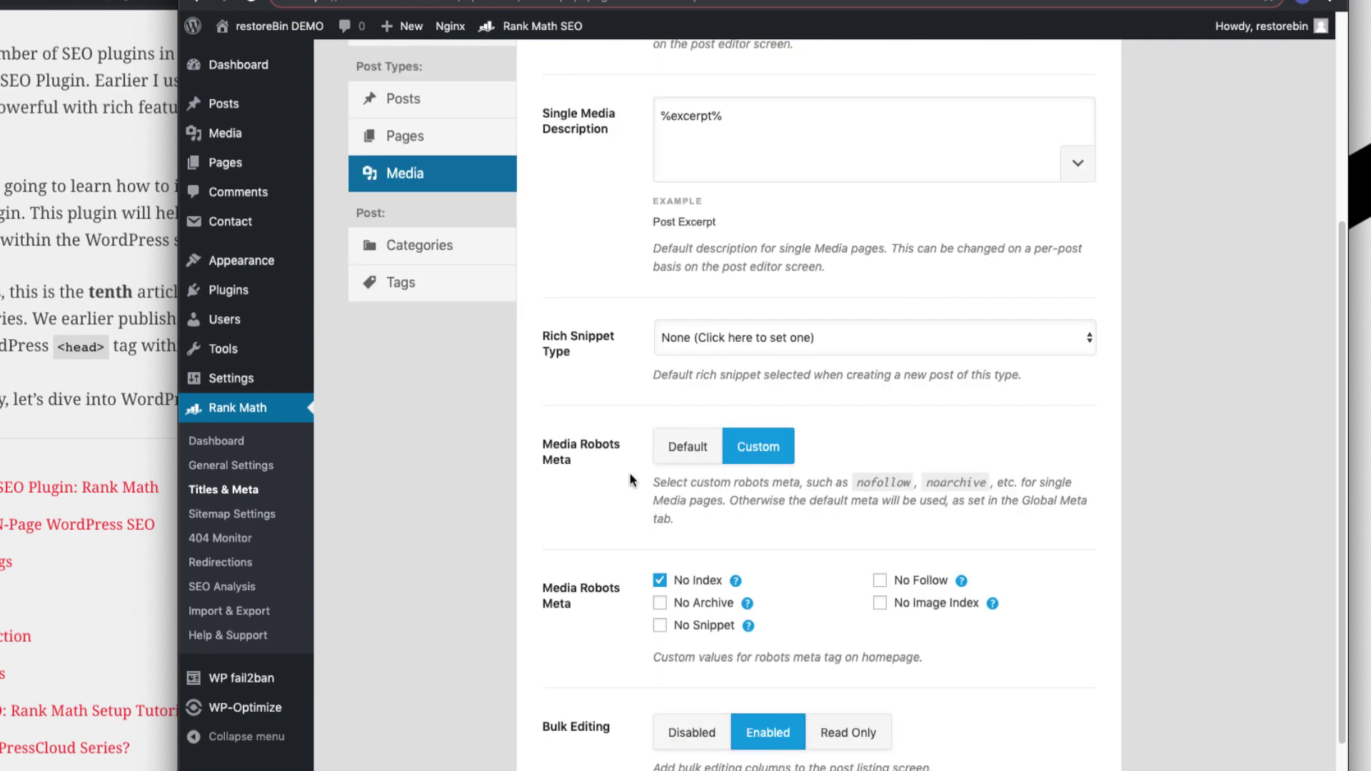
scroll(628, 471, up, 10)
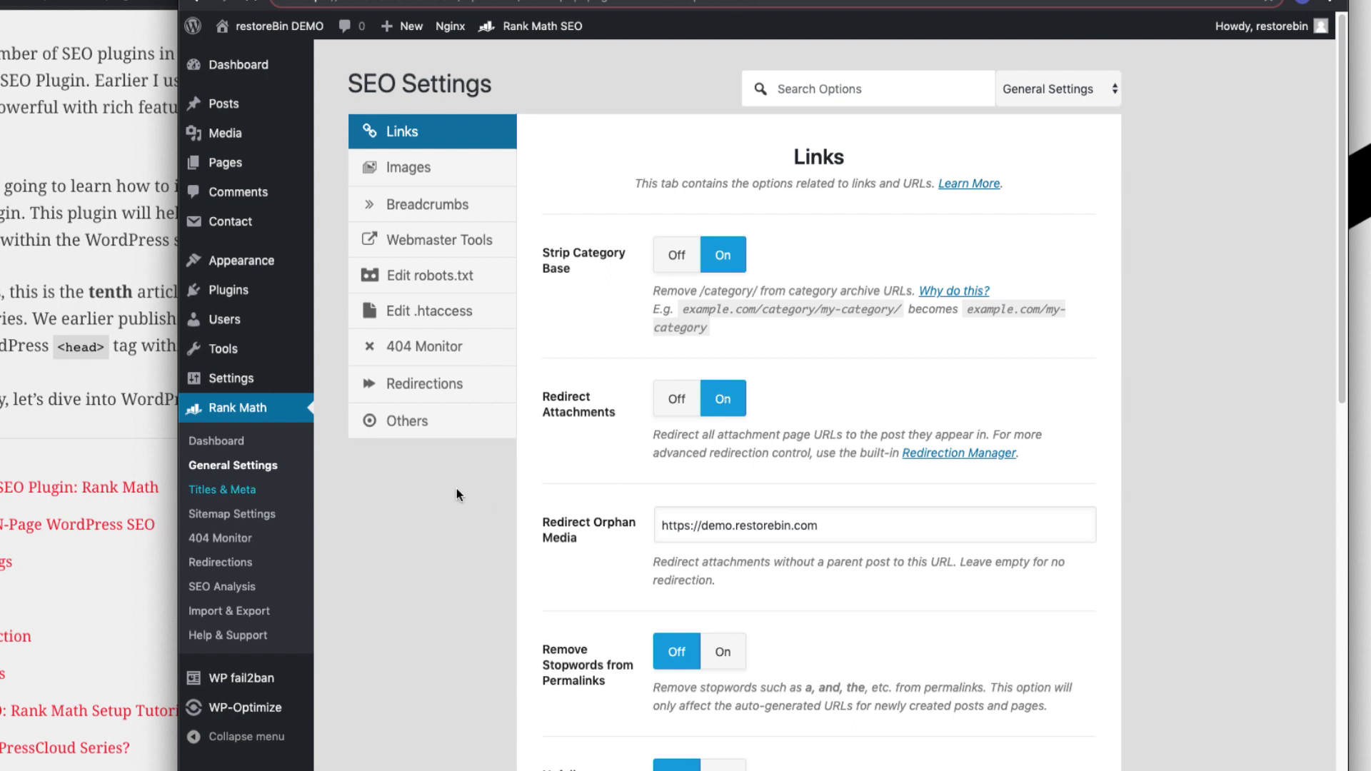
click(425, 491)
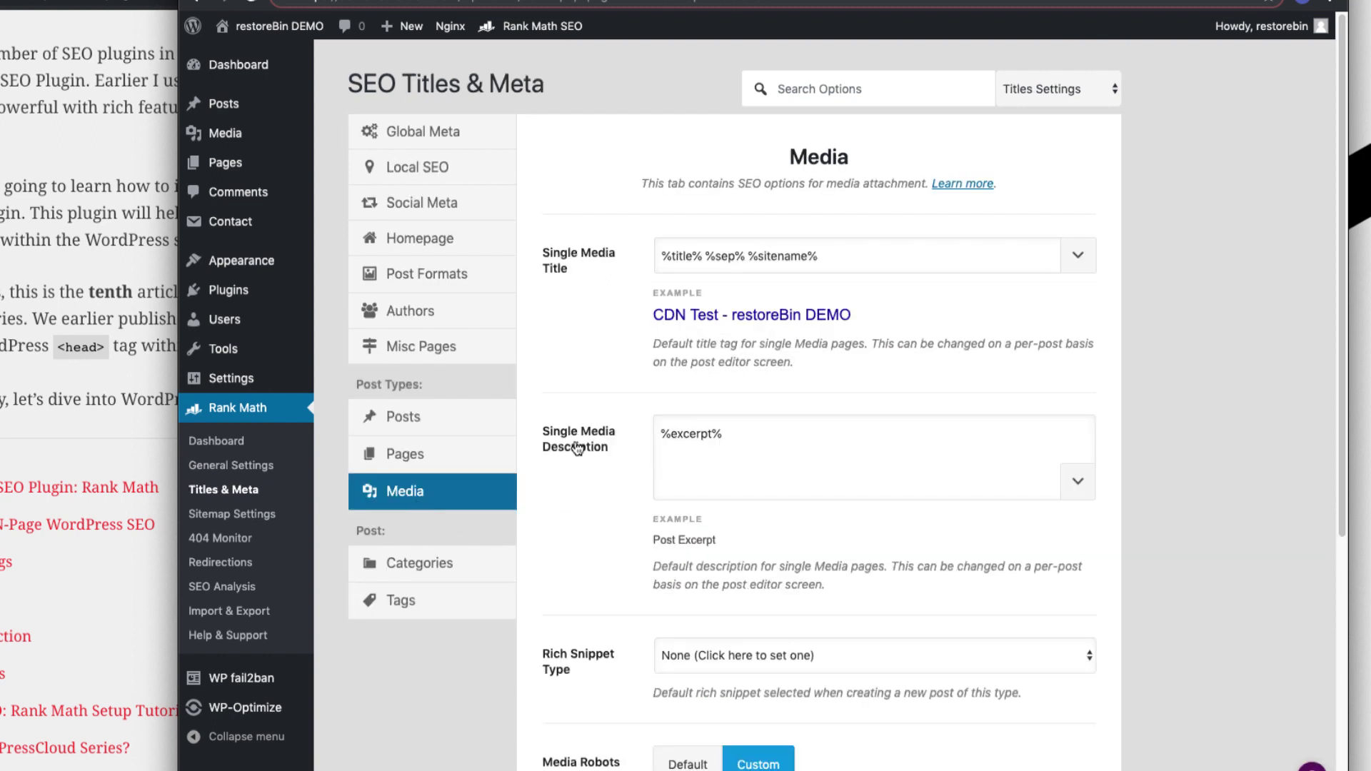
scroll(608, 554, down, 1)
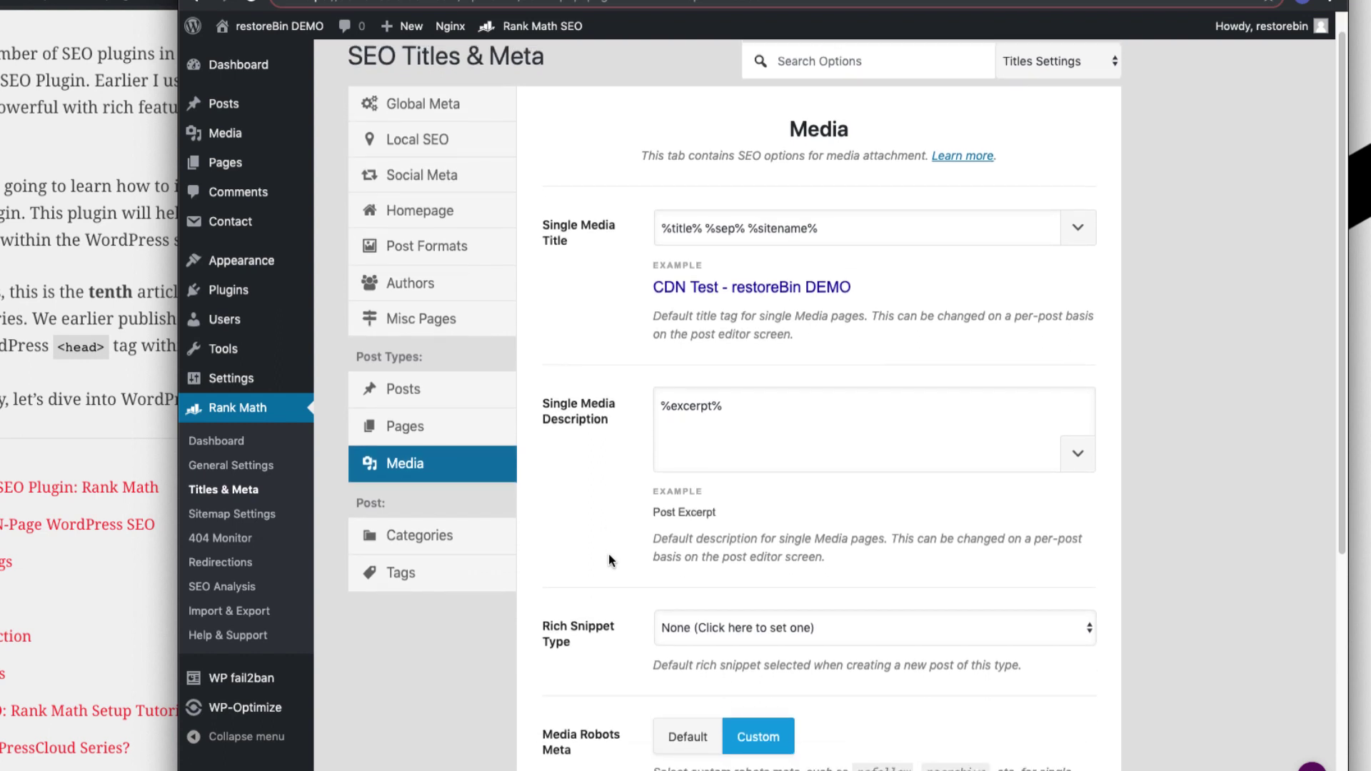
scroll(608, 554, up, 1)
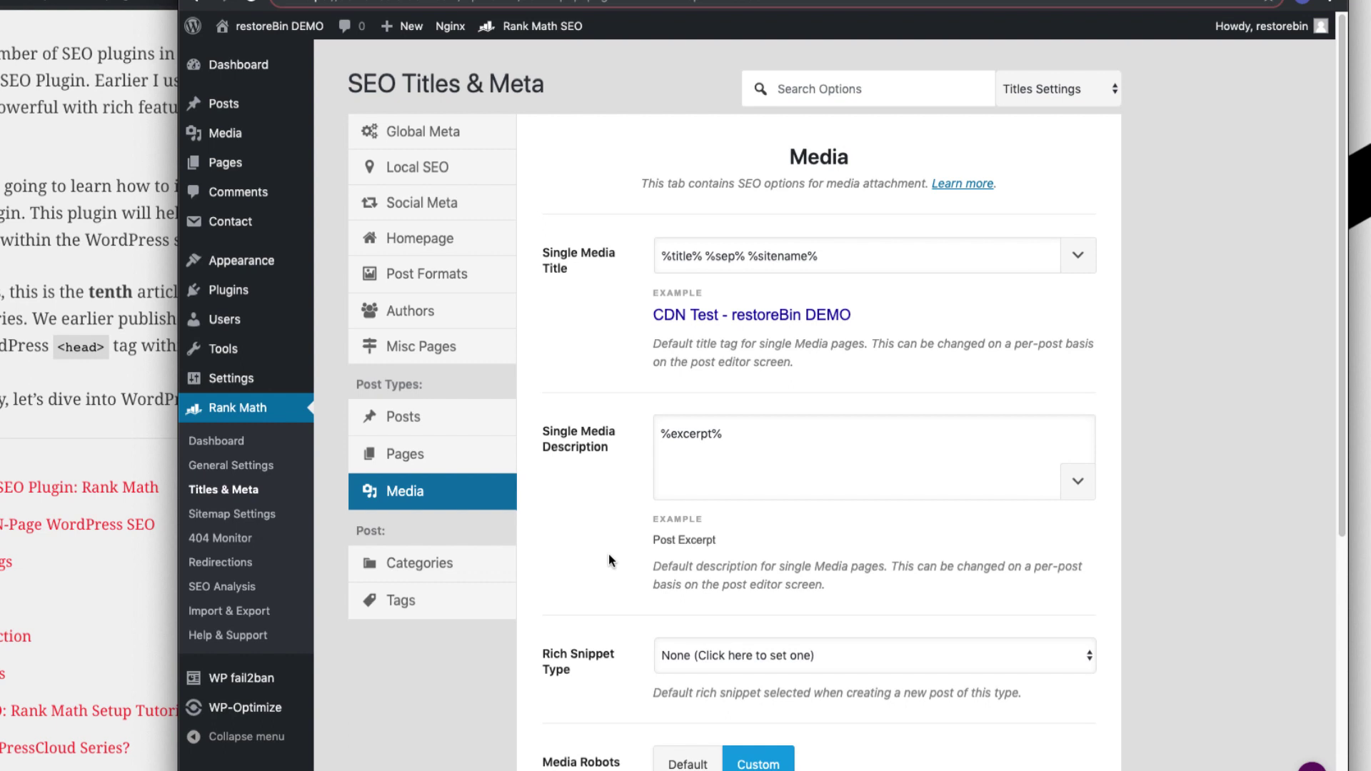
scroll(608, 554, down, 1)
Turn off Add SEO Meta Box for Categories and save the change
click(428, 529)
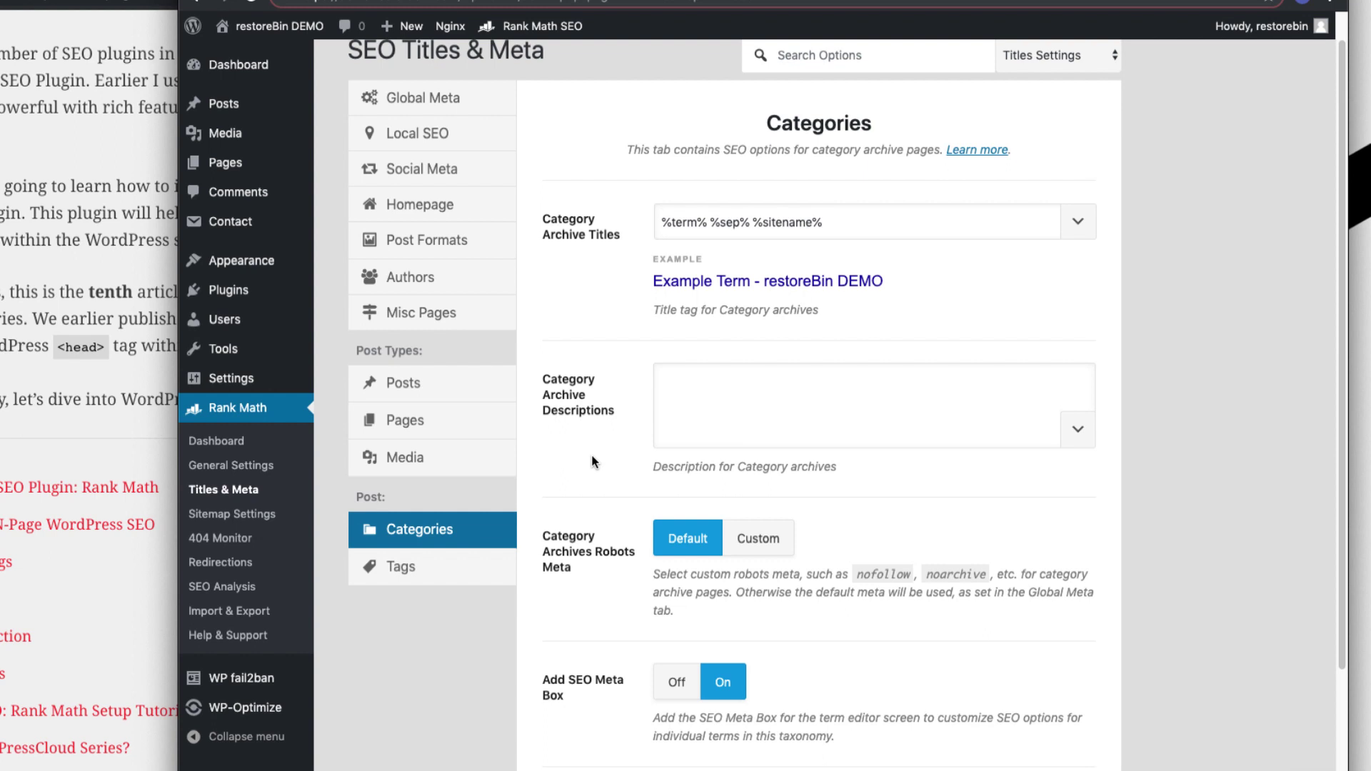
scroll(592, 460, down, 2)
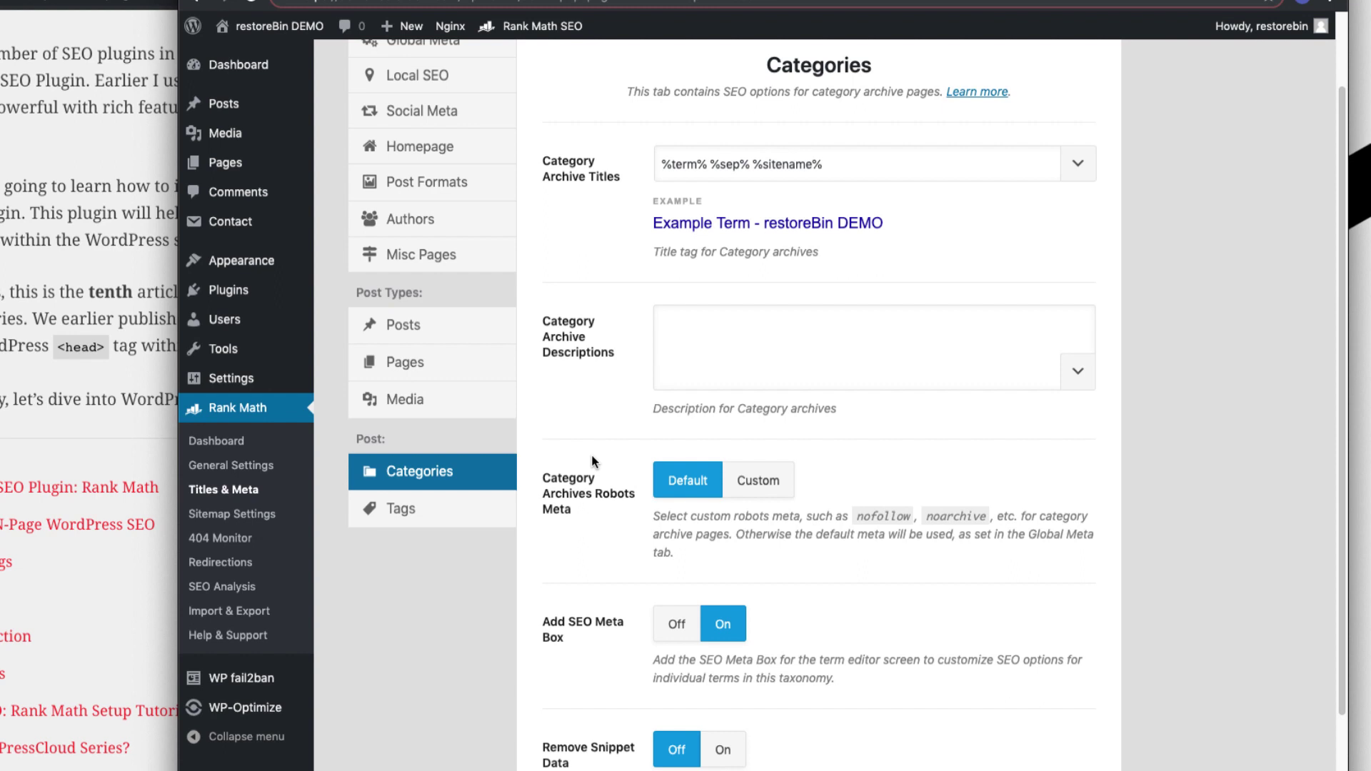
click(673, 623)
scroll(614, 666, down, 4)
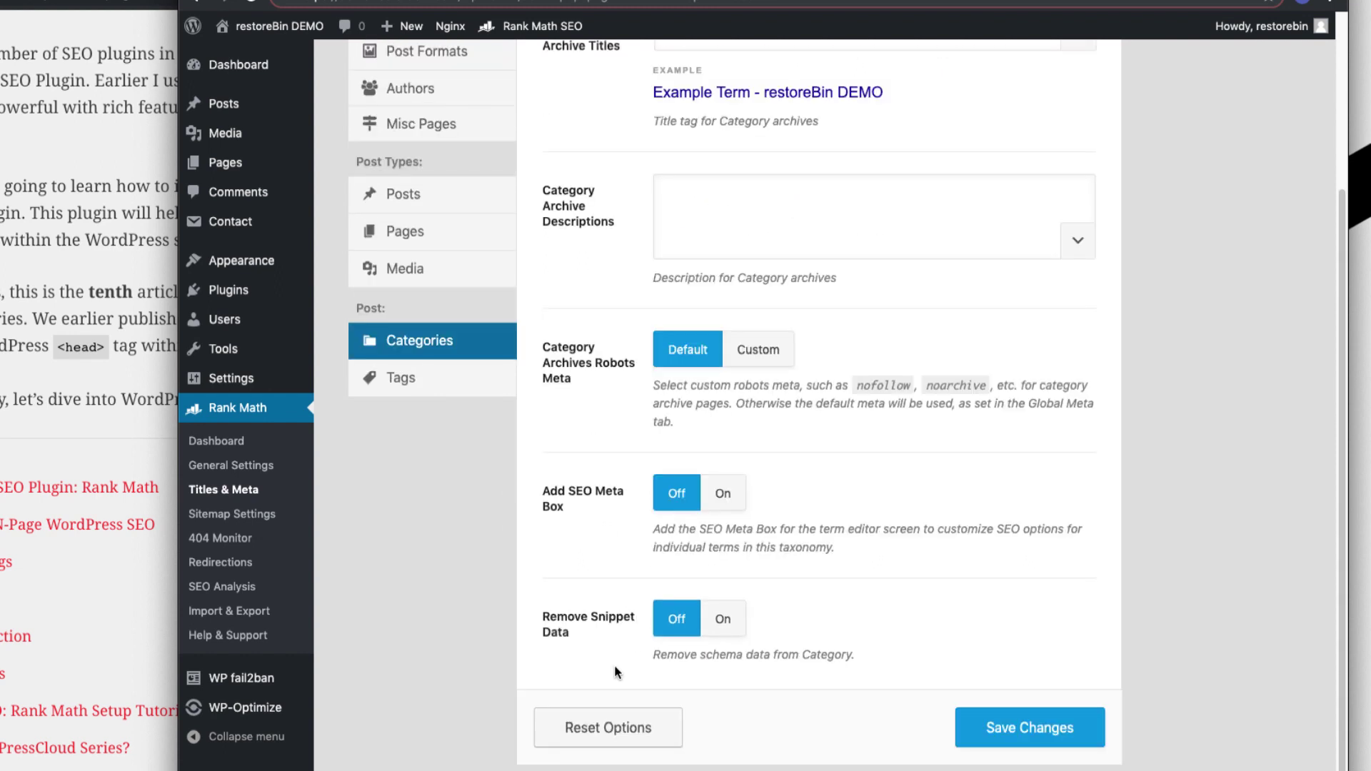
click(1001, 729)
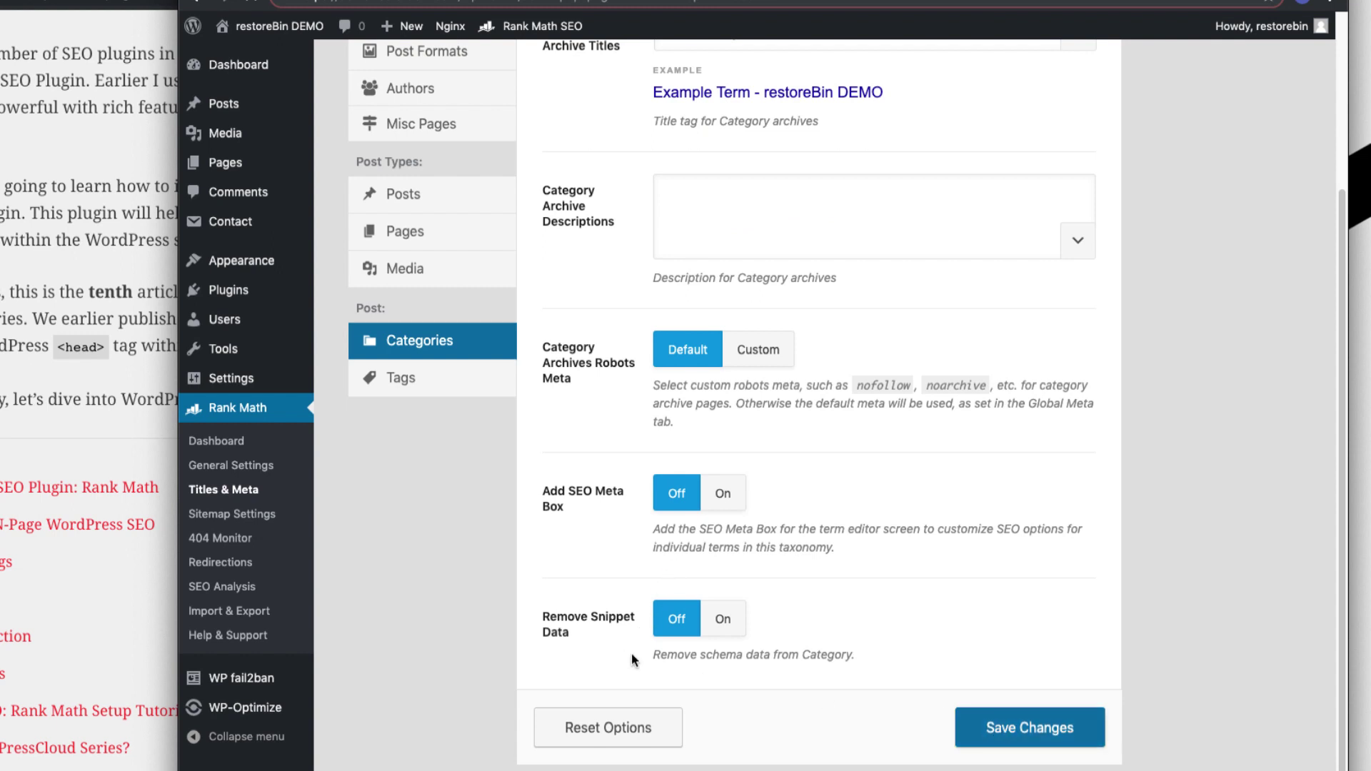
Look through the Tags archive SEO settings, then go to Sitemap Settings
click(398, 657)
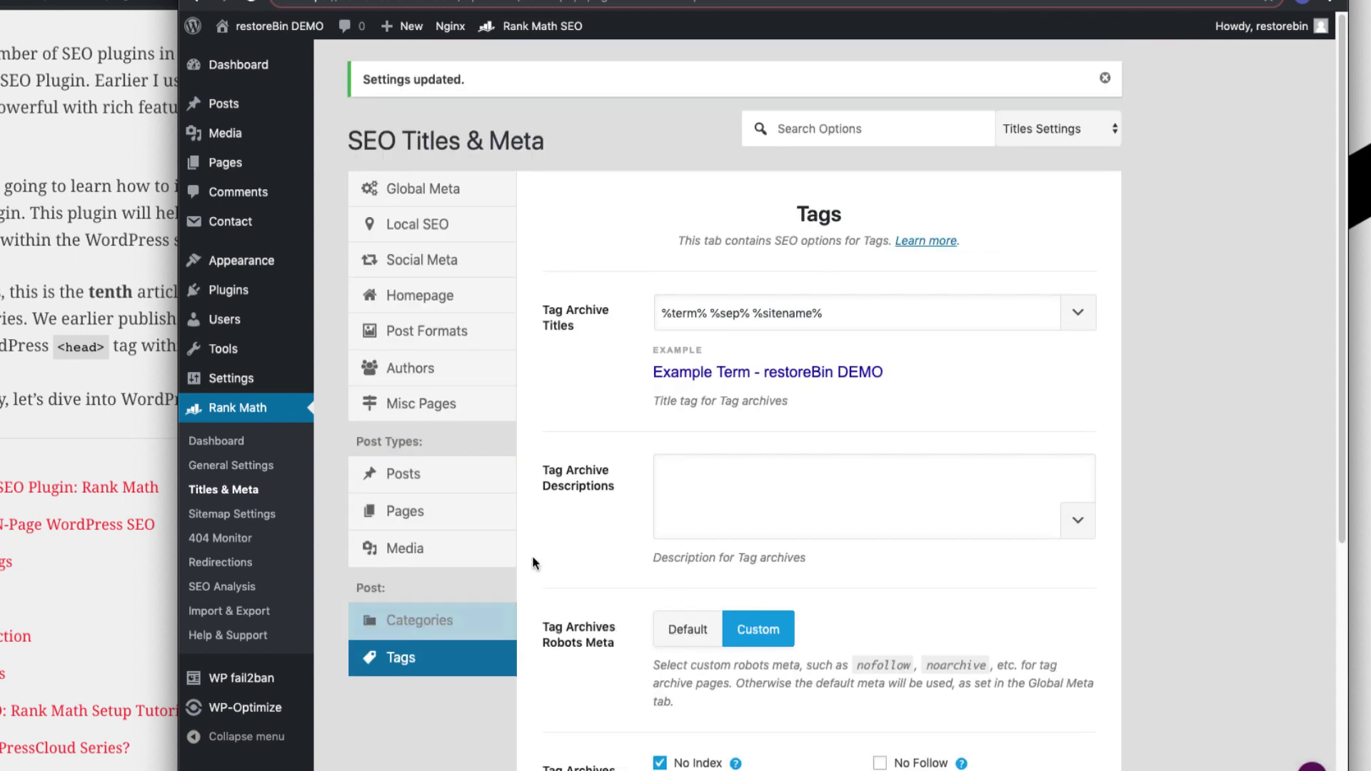
scroll(572, 512, down, 3)
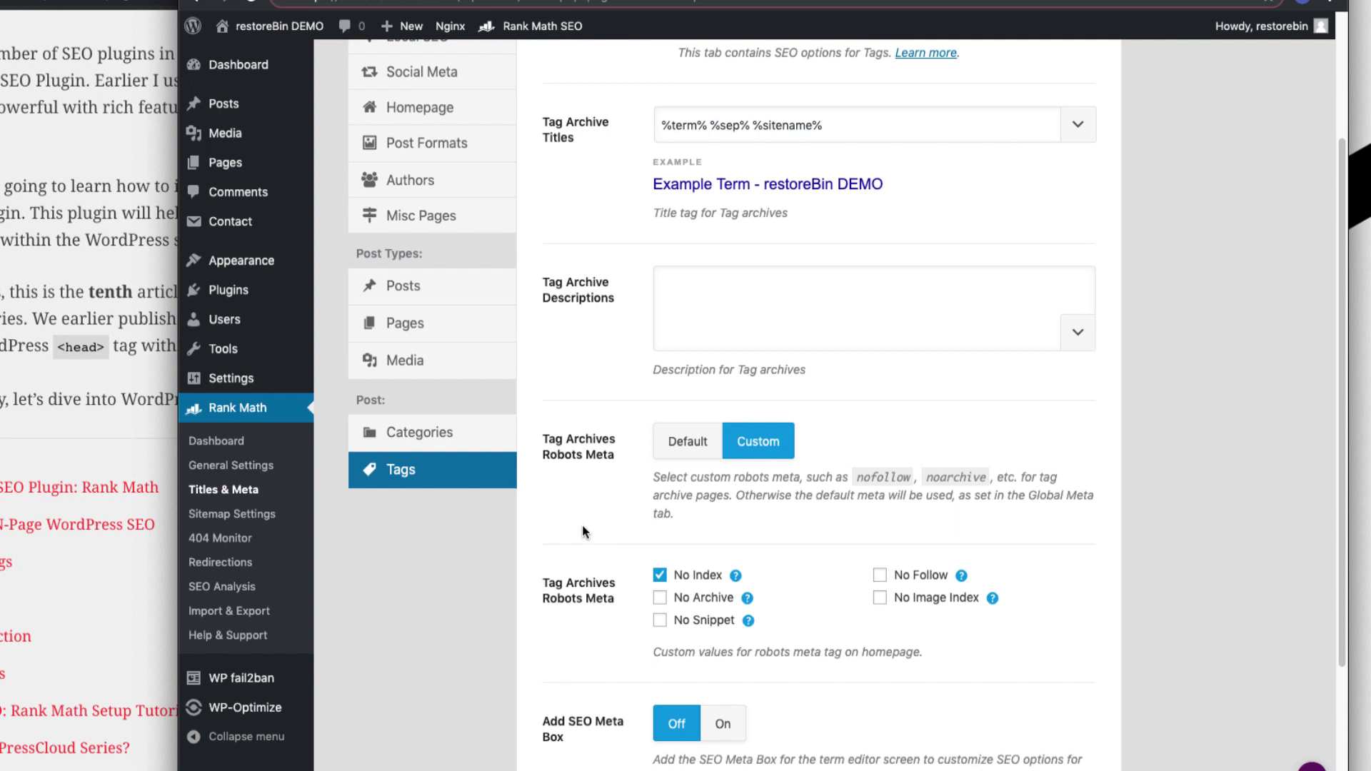
scroll(603, 696, down, 3)
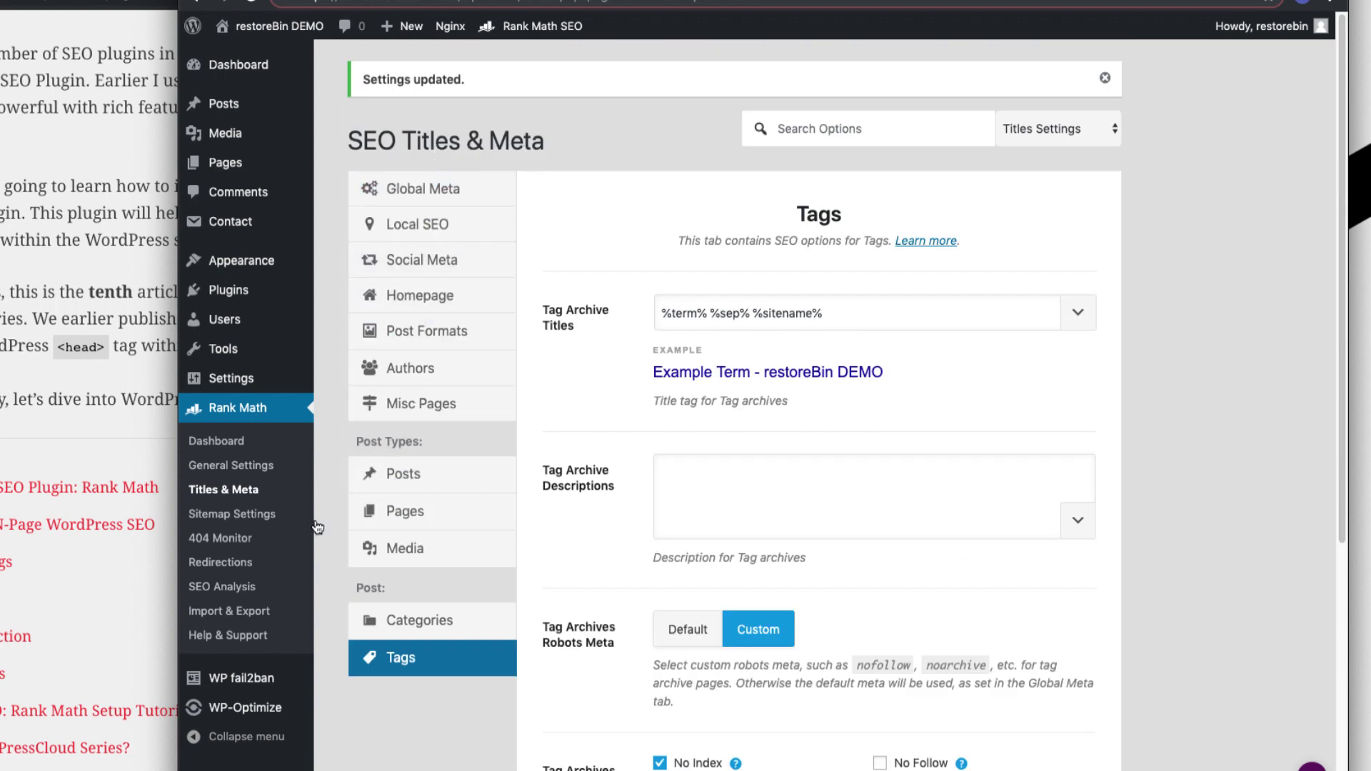
click(275, 515)
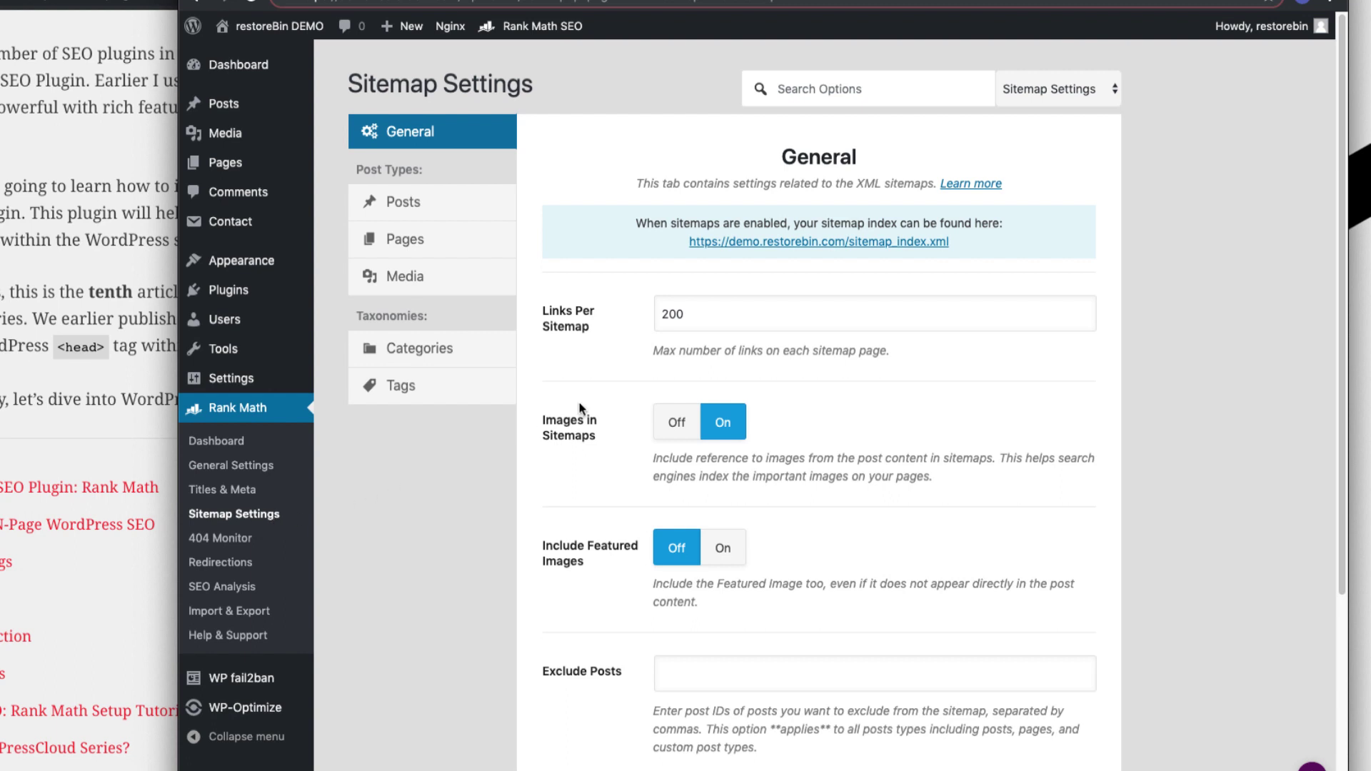
Check sitemap_index.xml (returns 404 Not Found), come back, and save the sitemap settings
right_click(885, 247)
click(921, 333)
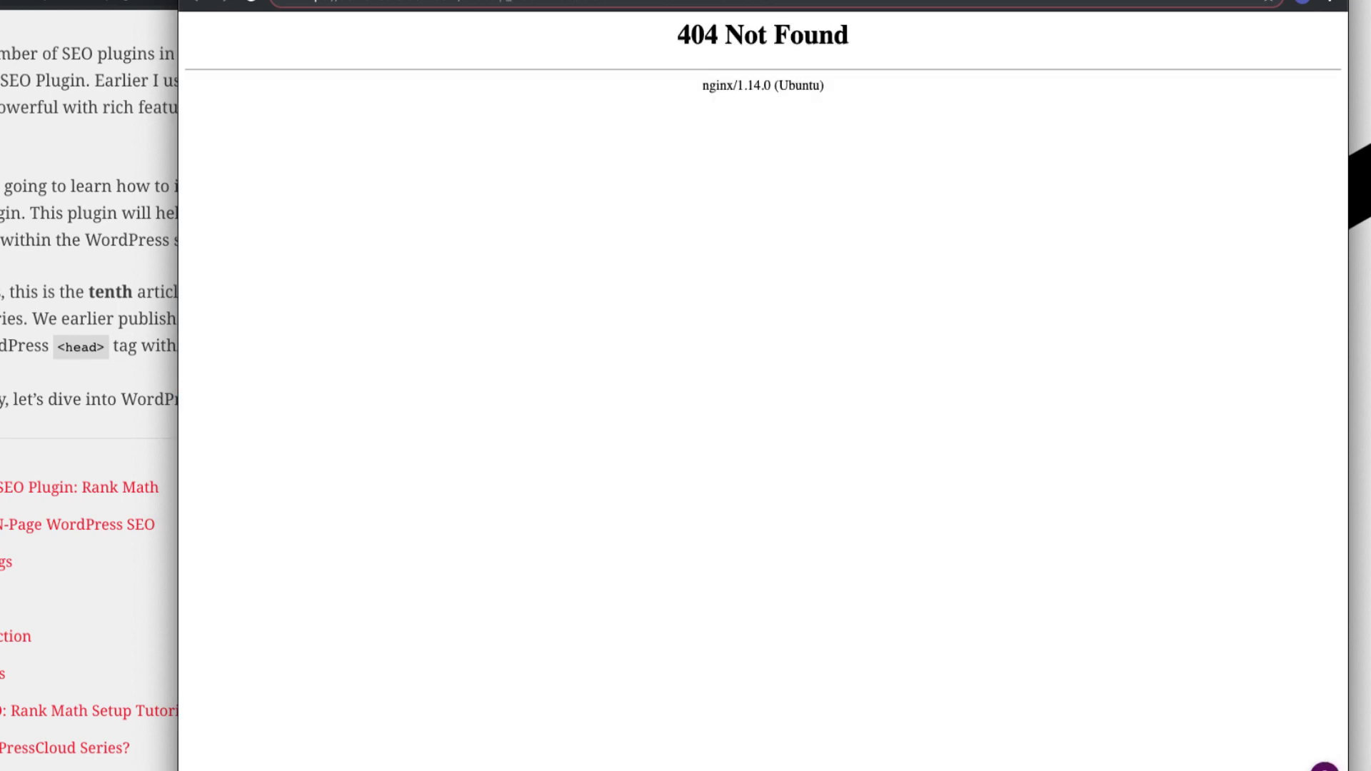
key(alt+Left)
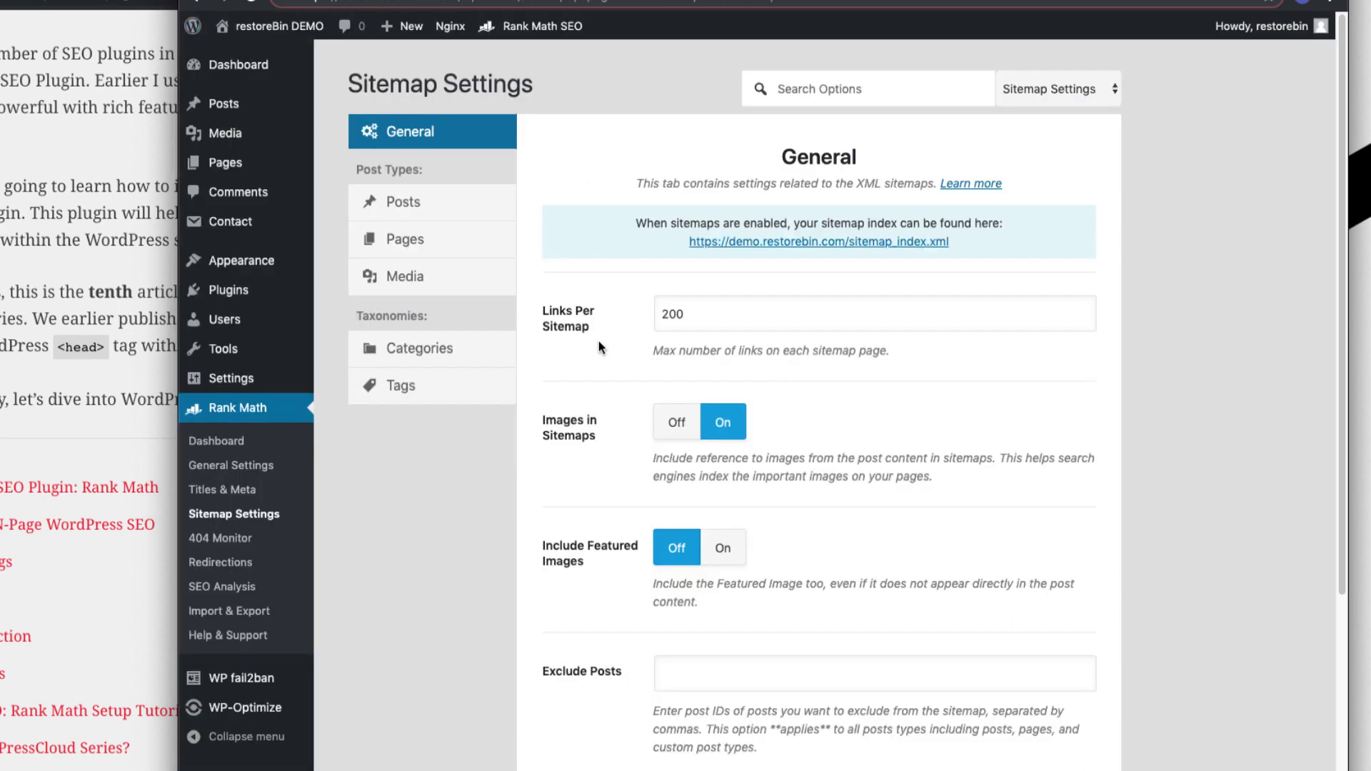
scroll(598, 341, down, 5)
click(1045, 733)
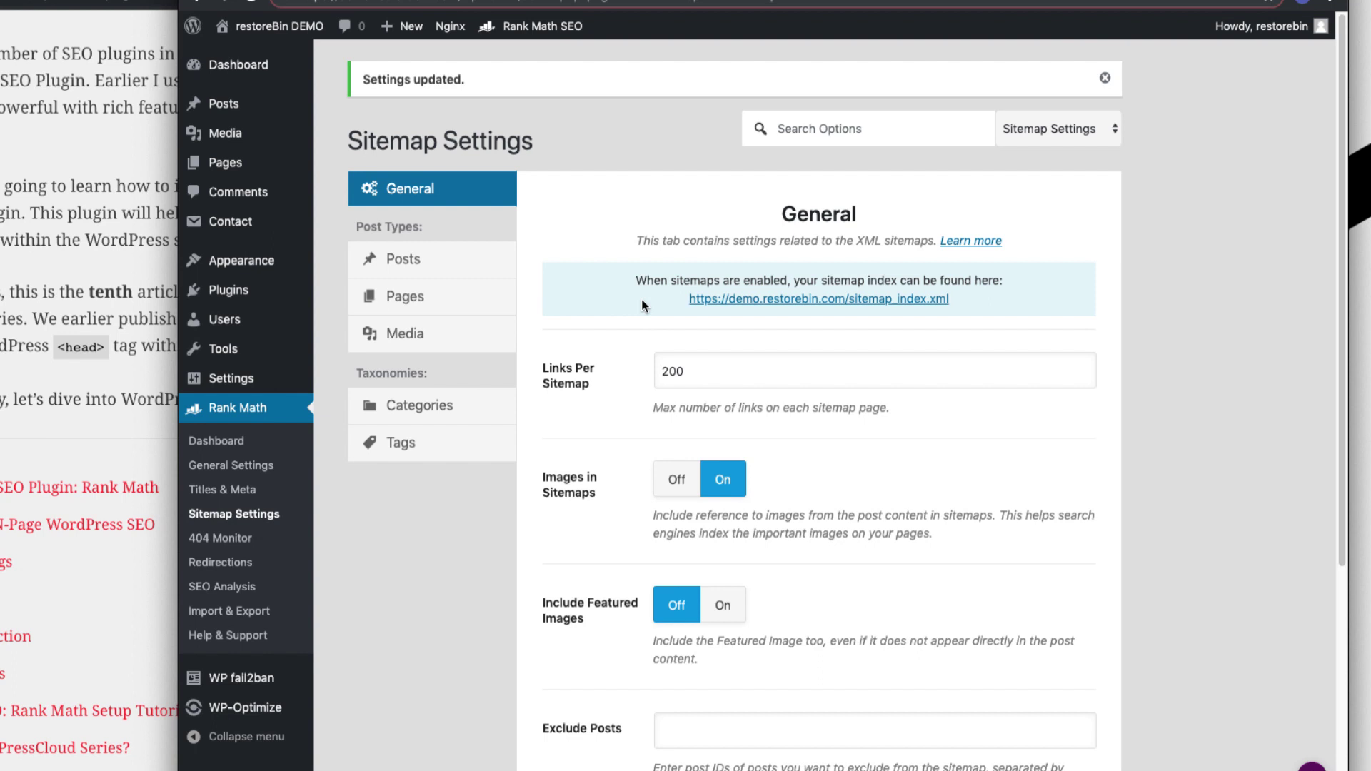
right_click(792, 300)
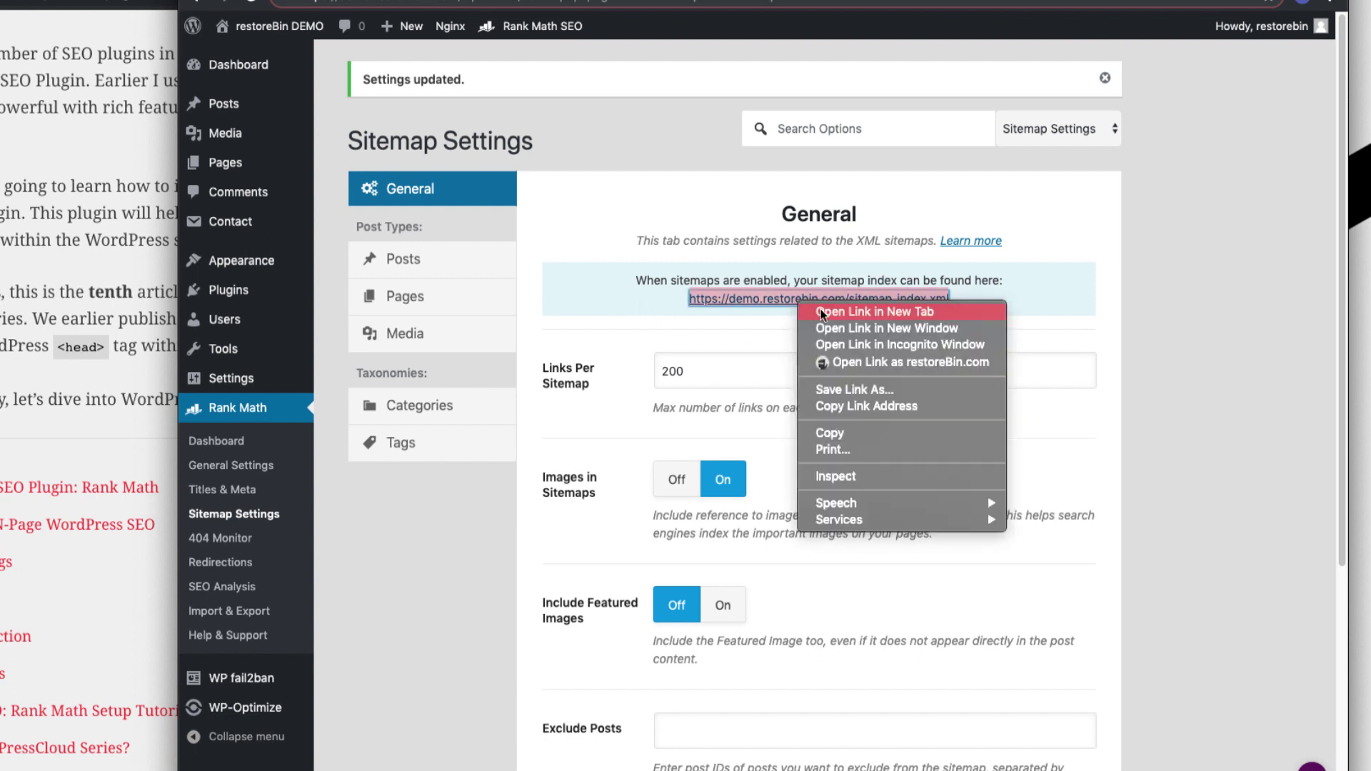
click(831, 308)
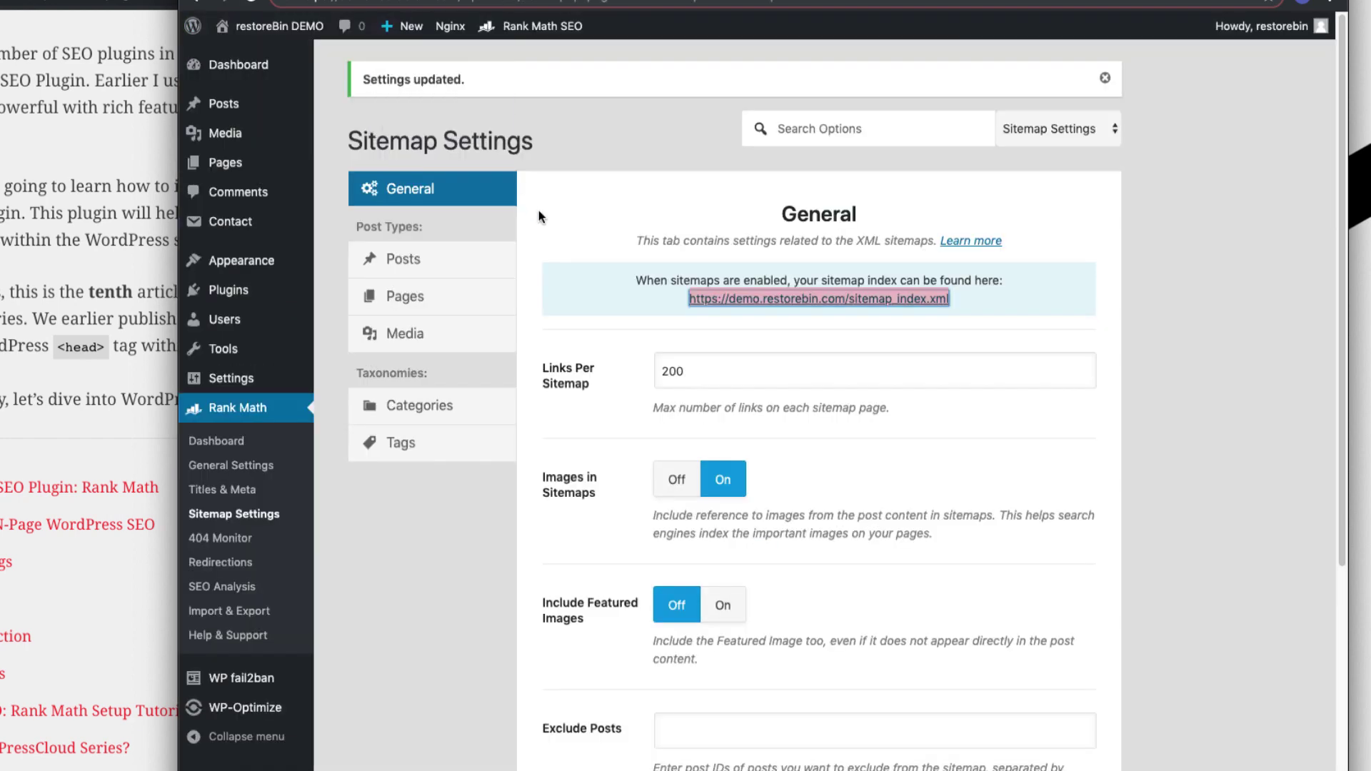
click(563, 224)
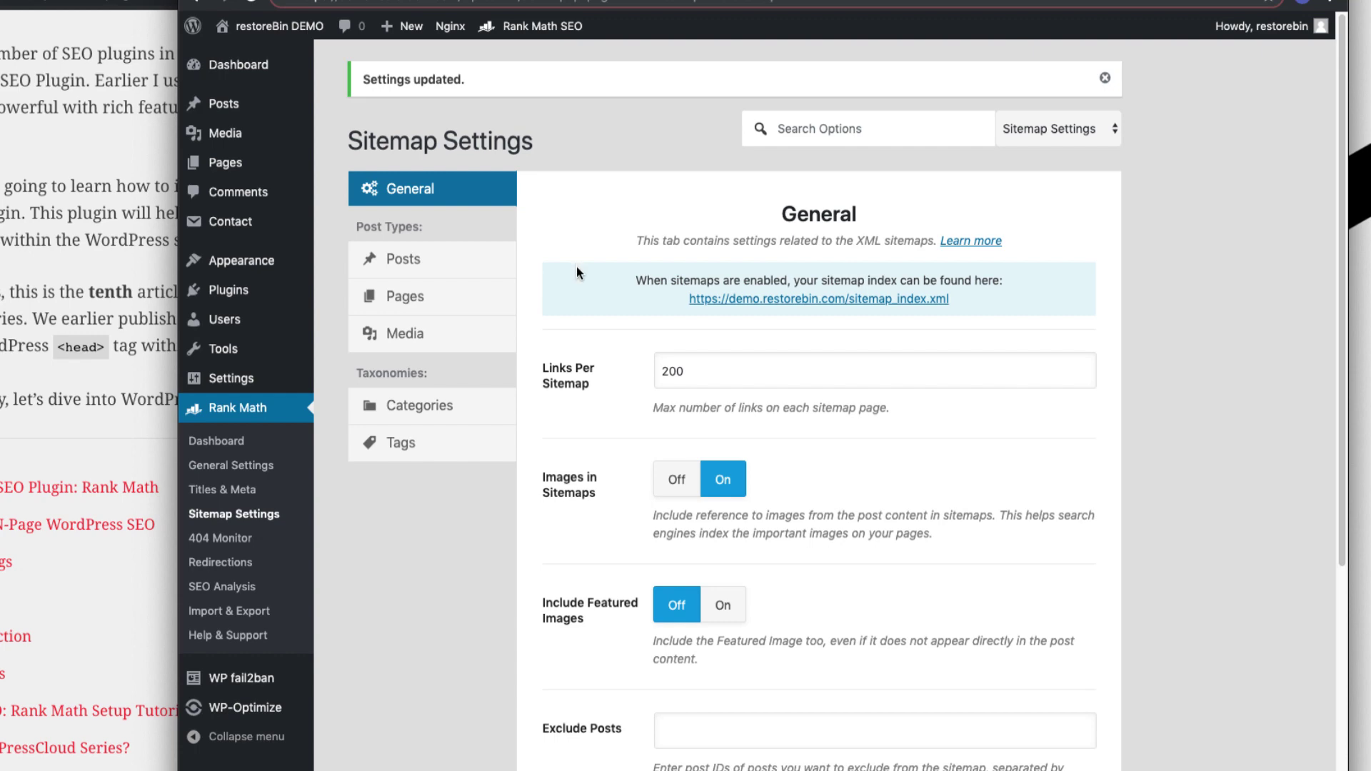
scroll(577, 271, down, 4)
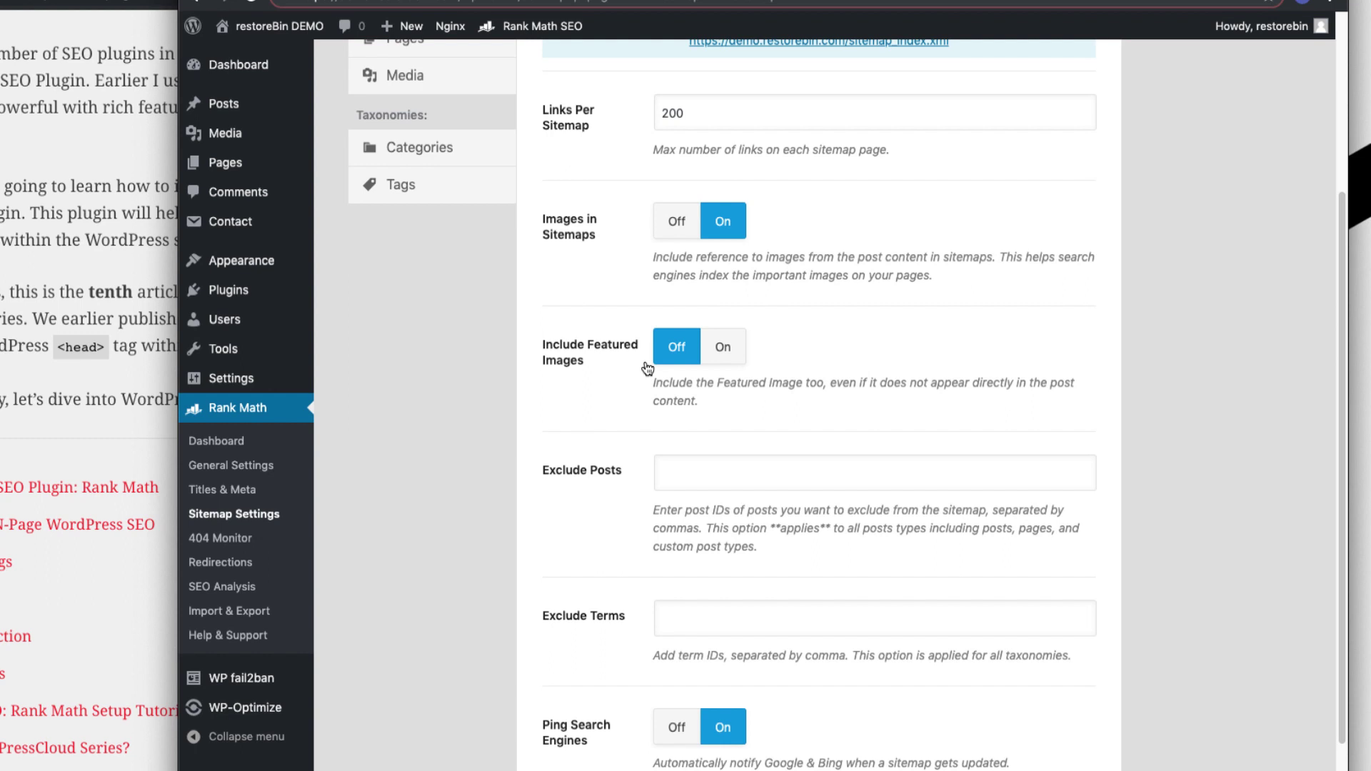
scroll(596, 449, down, 2)
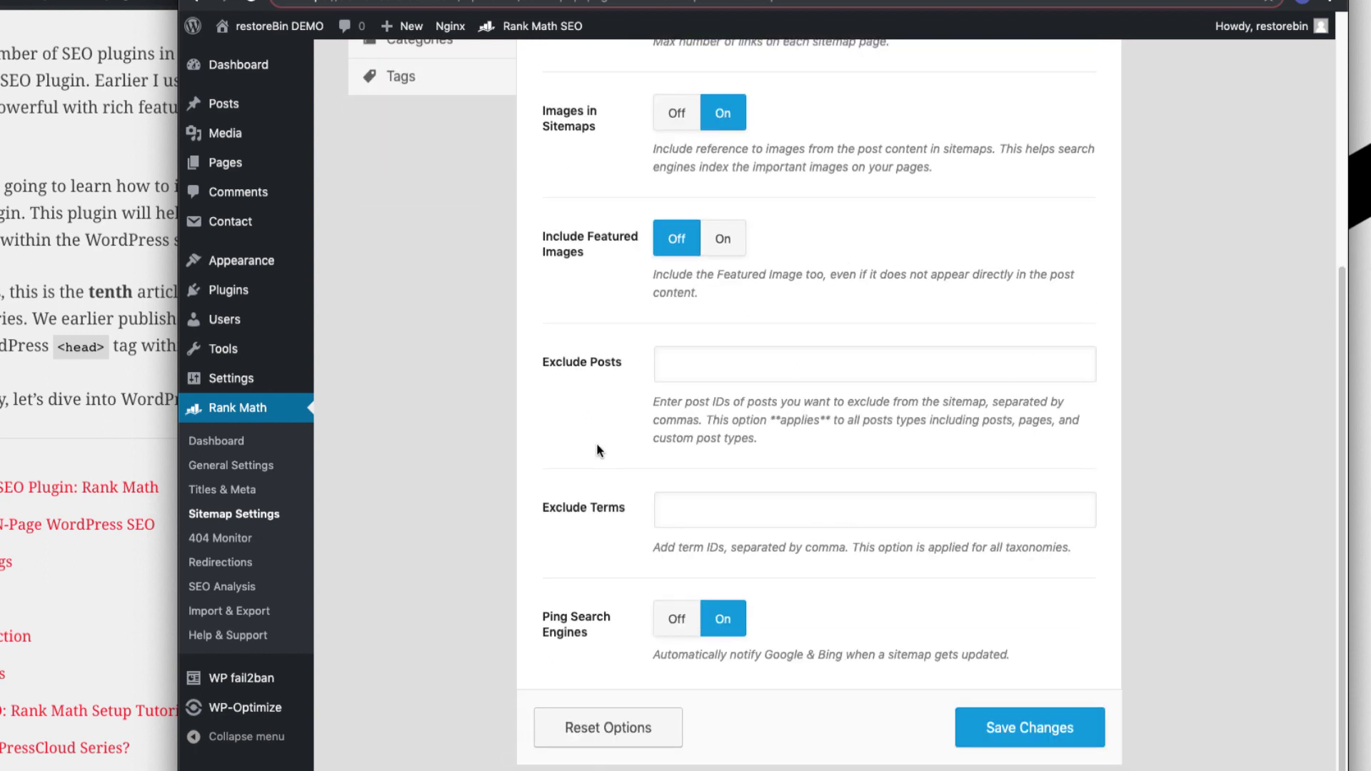
click(605, 508)
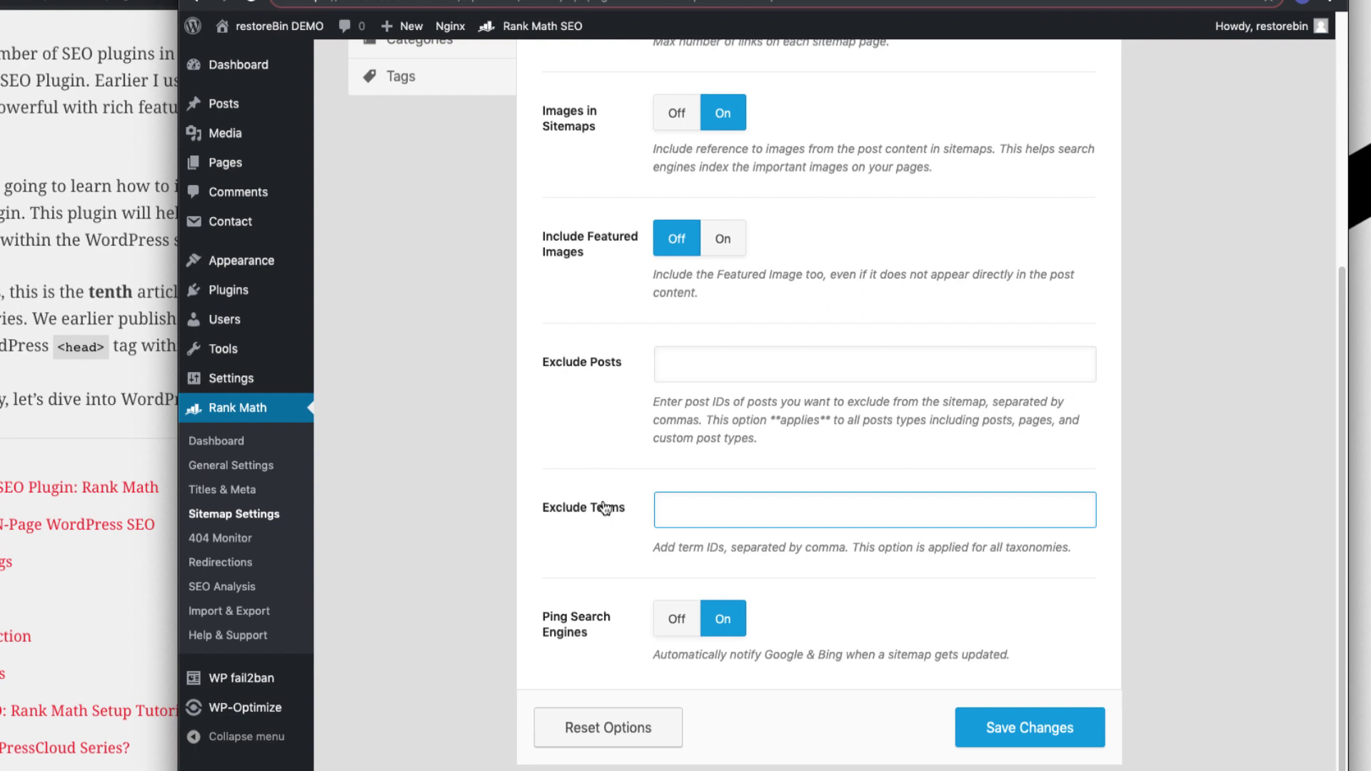
scroll(378, 472, up, 5)
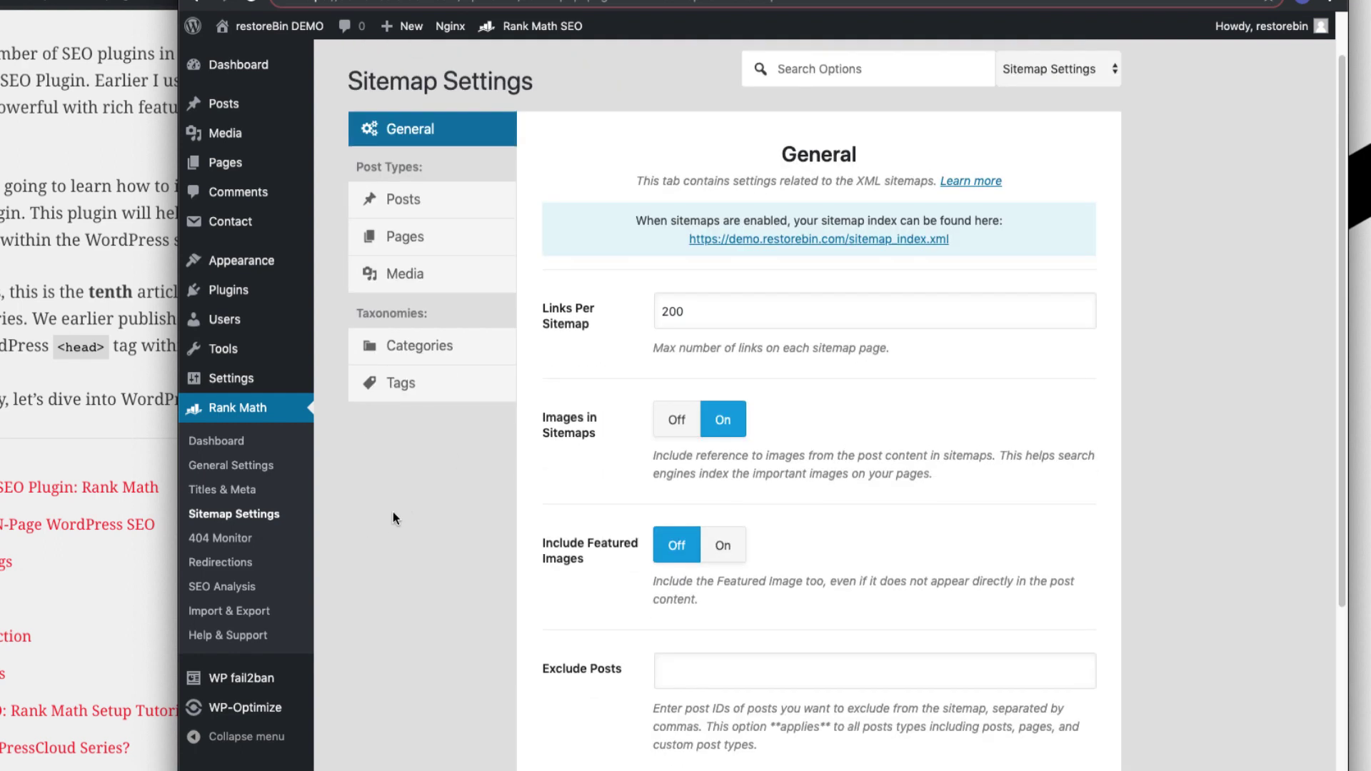
Go to Rank Math's 404 Monitor and see the empty error log
click(274, 539)
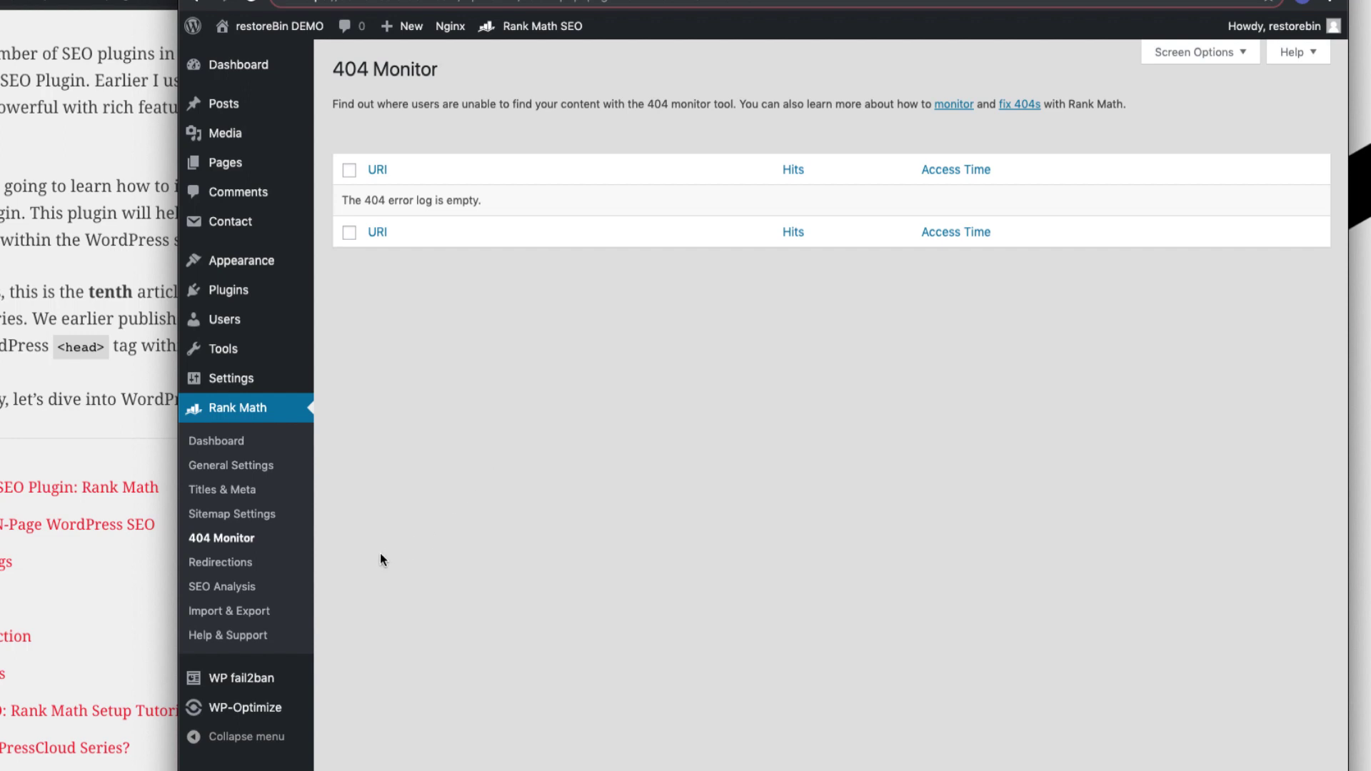
Go to Rank Math's Redirections page, which lists no redirections yet
click(293, 566)
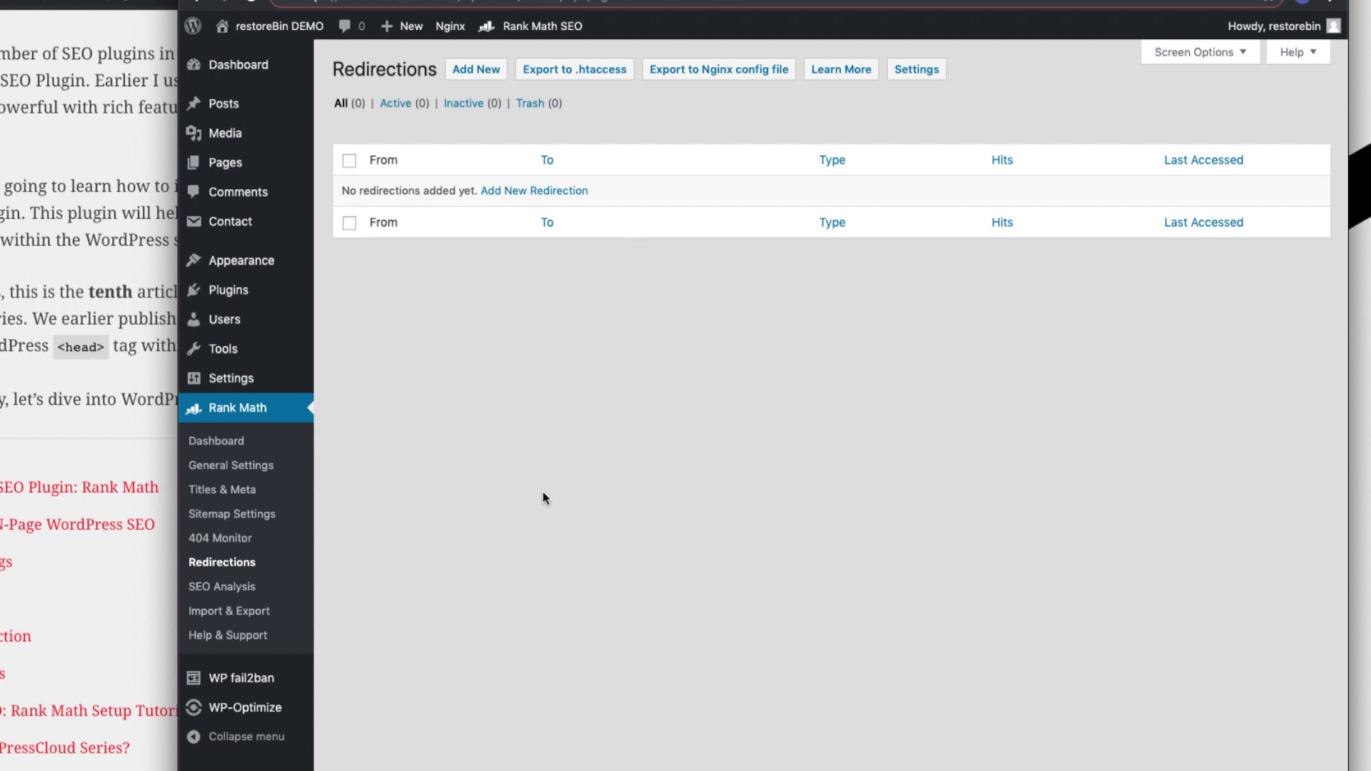
Go to Rank Math's SEO Analysis page, which requires a linked account
click(269, 594)
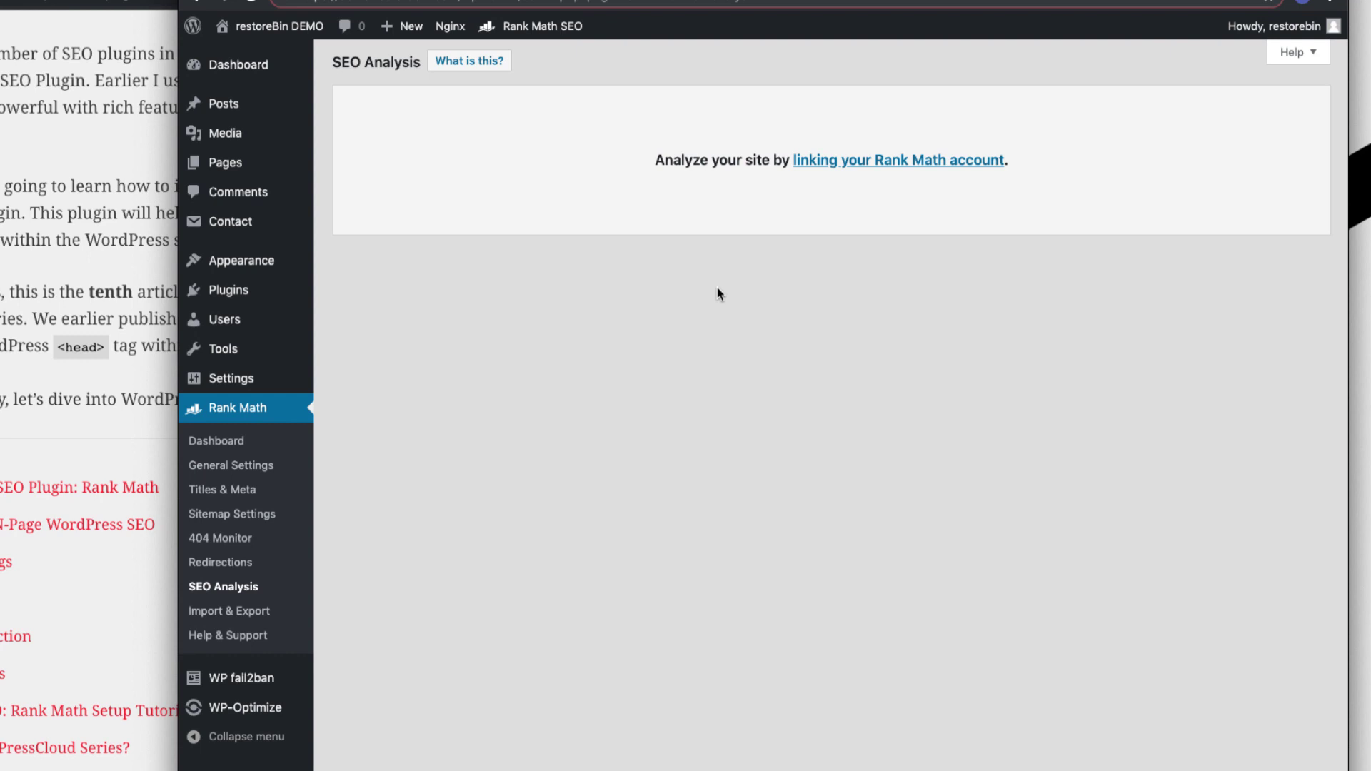
Go to Rank Math's Import & Export page with its export, import and backup panels
click(283, 608)
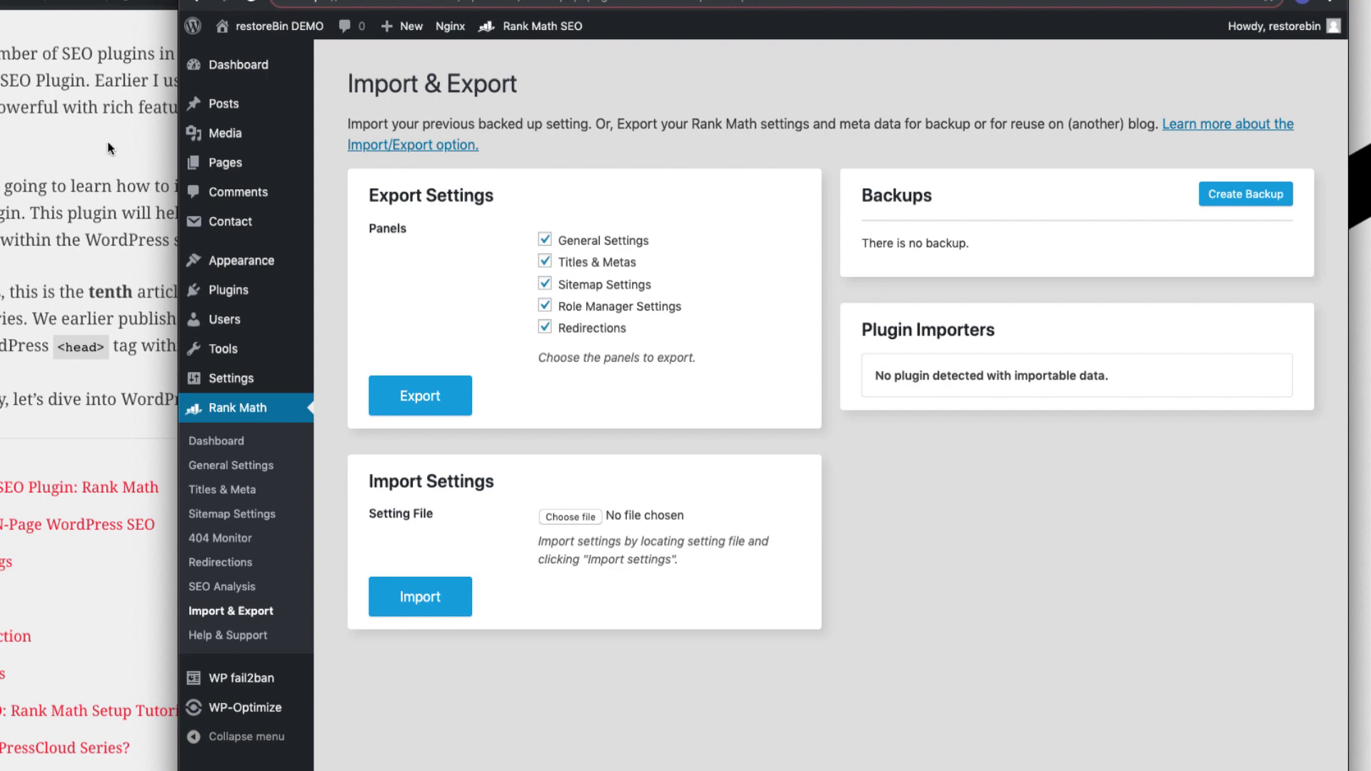
Switch to the Chrome window showing the restorebin.com article on setting up the WordPress SEO plugin
click(136, 150)
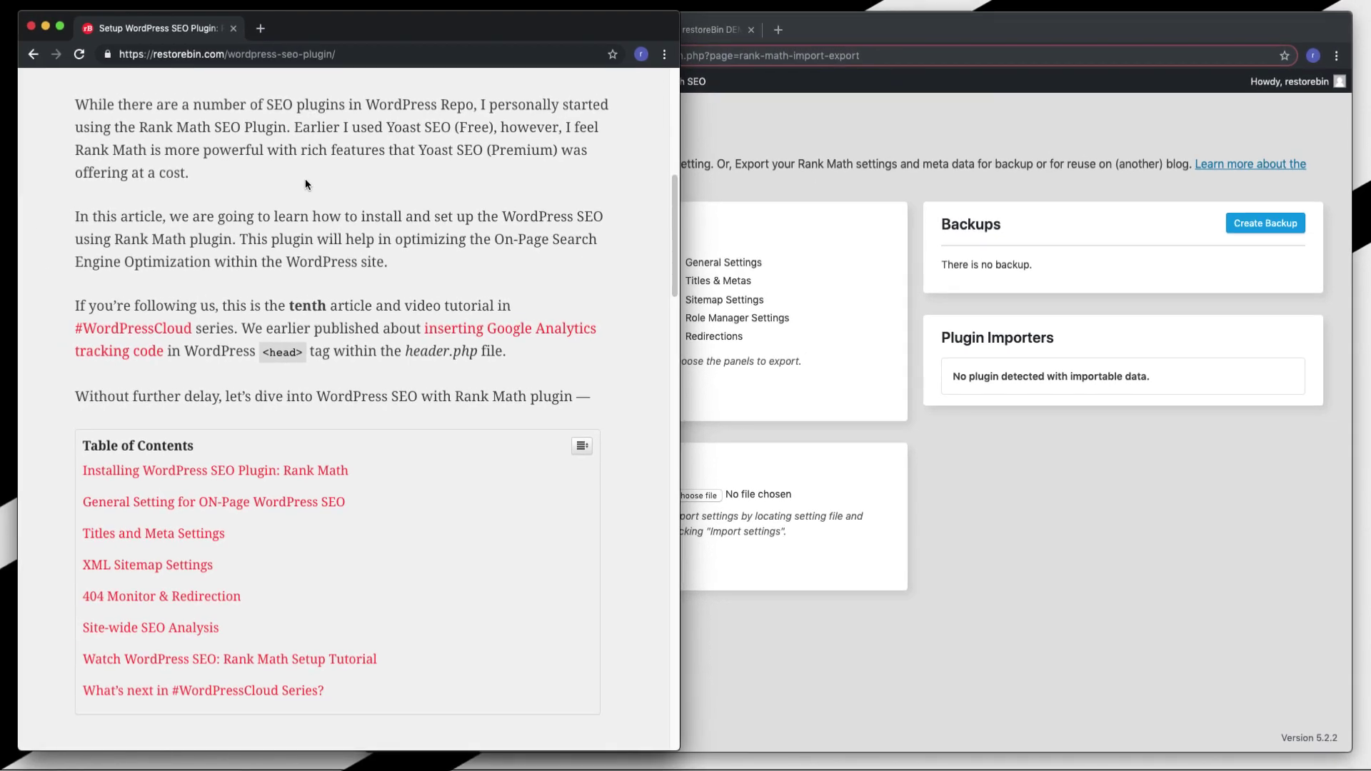